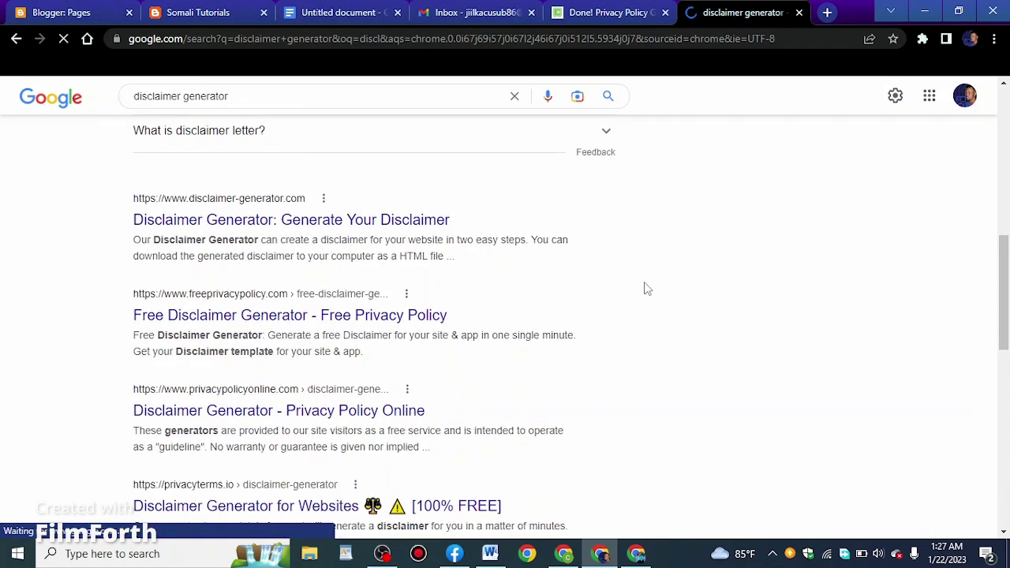
{"action": "scroll", "coordinate": [500, 284], "scroll_direction": "down", "scroll_amount": 2}
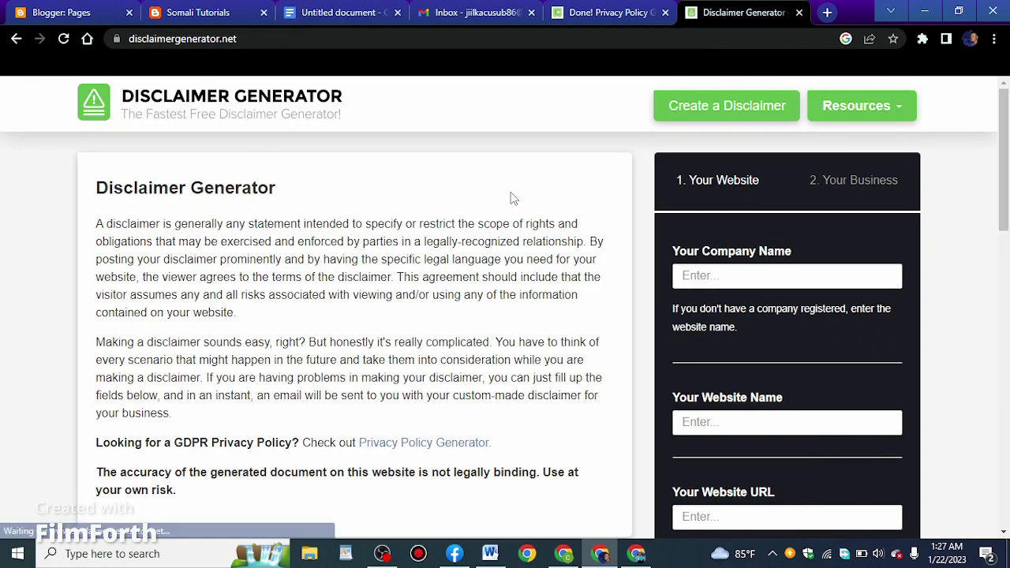
In Disclaimer Generator, enter S-weight loss as company and website name, plus the blog URL
{"action": "left_click", "coordinate": [787, 278]}
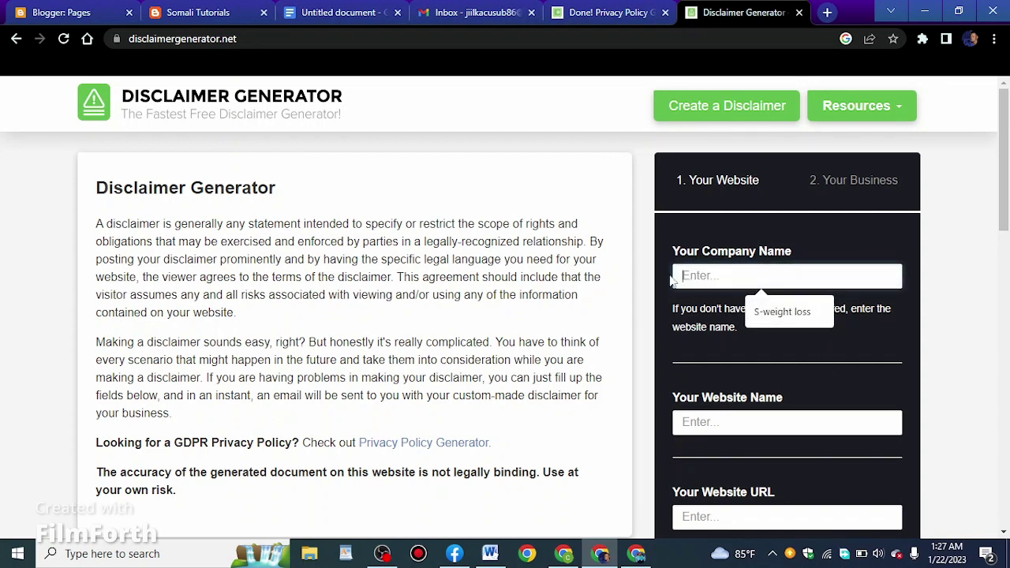
{"action": "left_click", "coordinate": [790, 310]}
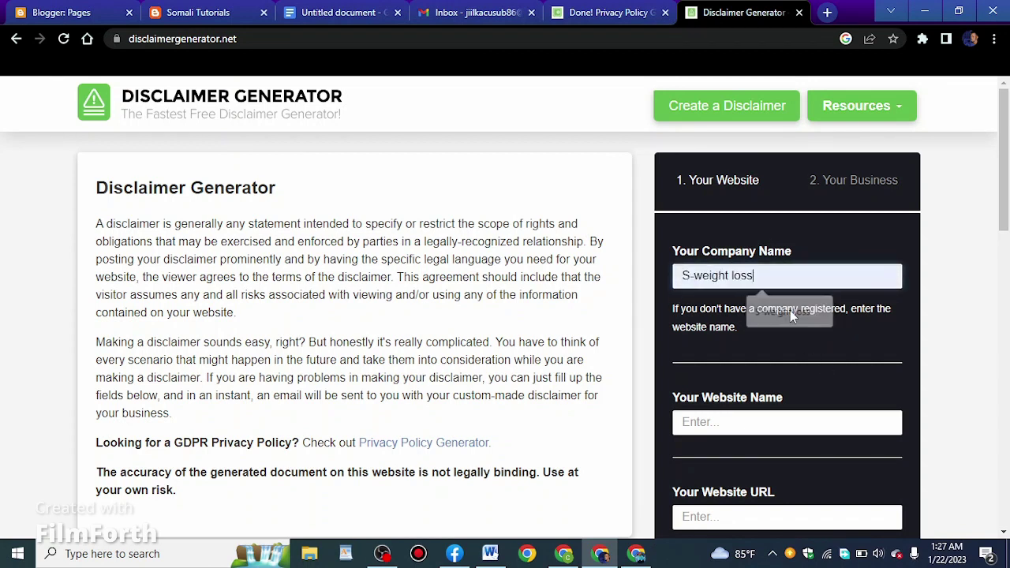
{"action": "left_click", "coordinate": [772, 420]}
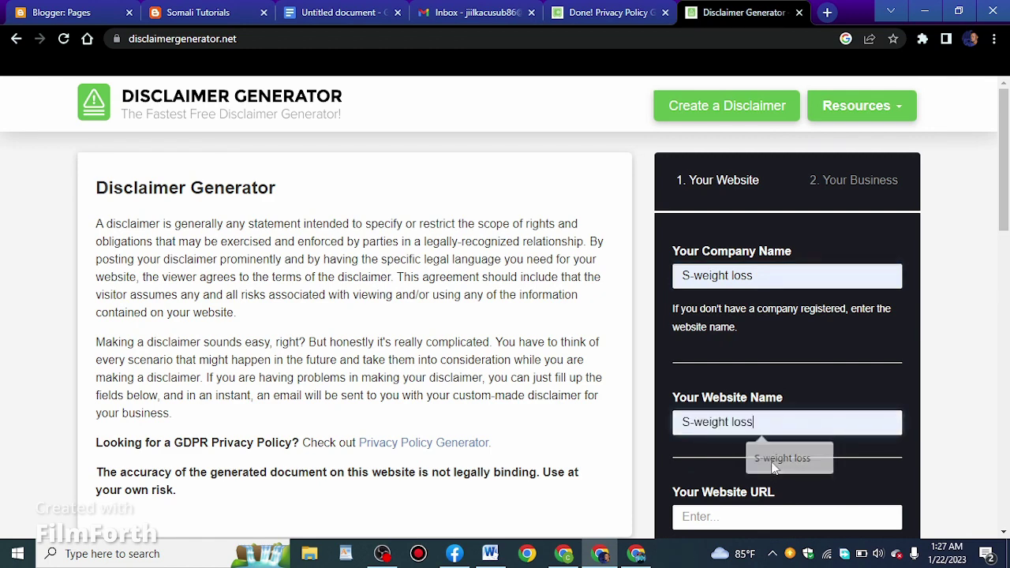
{"action": "left_click", "coordinate": [774, 470]}
{"action": "scroll", "coordinate": [784, 415], "scroll_direction": "down", "scroll_amount": 2}
{"action": "left_click", "coordinate": [787, 367]}
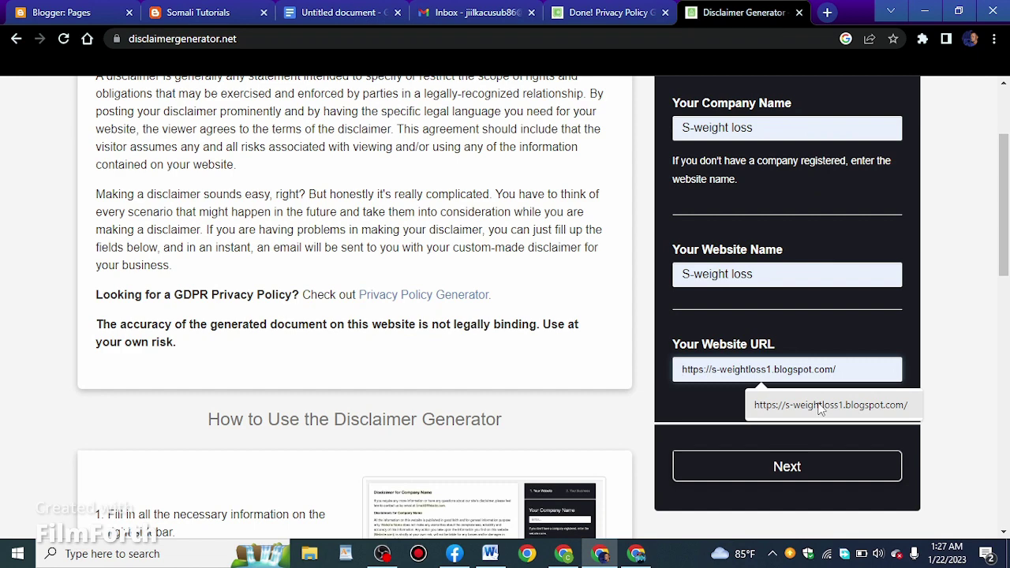
{"action": "left_click", "coordinate": [820, 408]}
{"action": "left_click", "coordinate": [787, 470]}
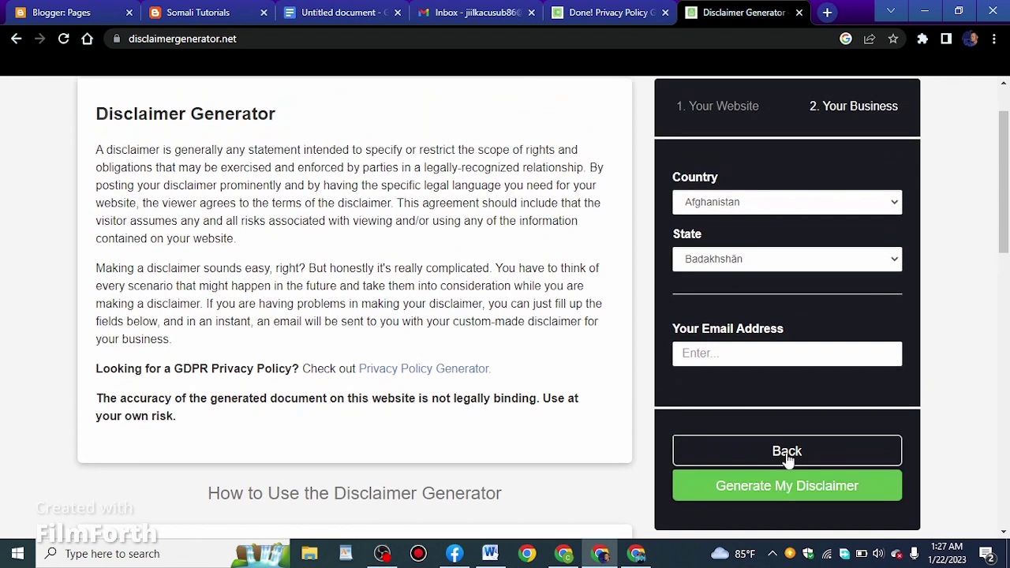
Add the contact e-mail, generate the disclaimer, copy its HTML and return to Blogger
{"action": "left_click", "coordinate": [711, 353]}
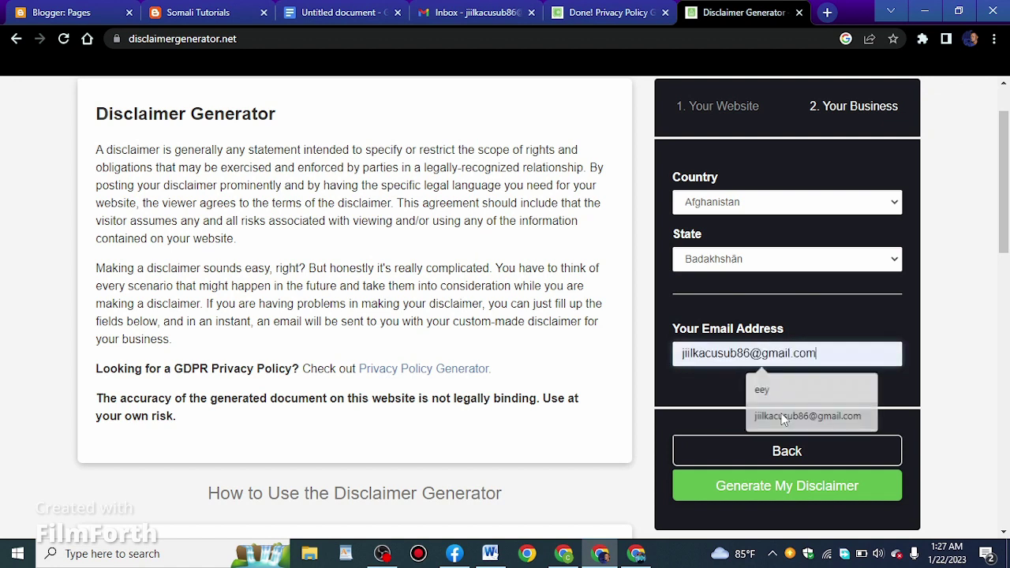
{"action": "left_click", "coordinate": [770, 417]}
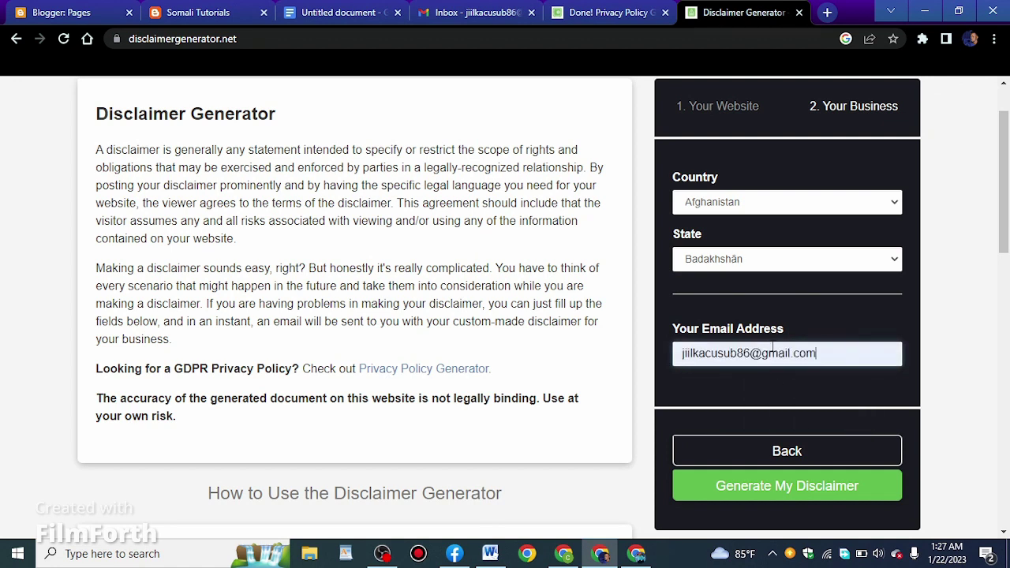
{"action": "left_click", "coordinate": [800, 487]}
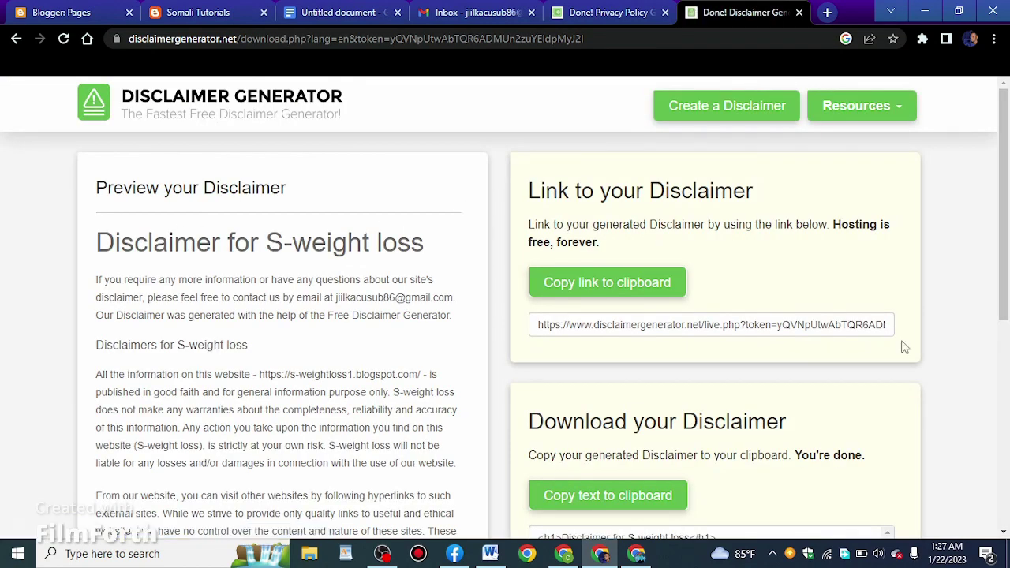
{"action": "scroll", "coordinate": [905, 347], "scroll_direction": "down", "scroll_amount": 2}
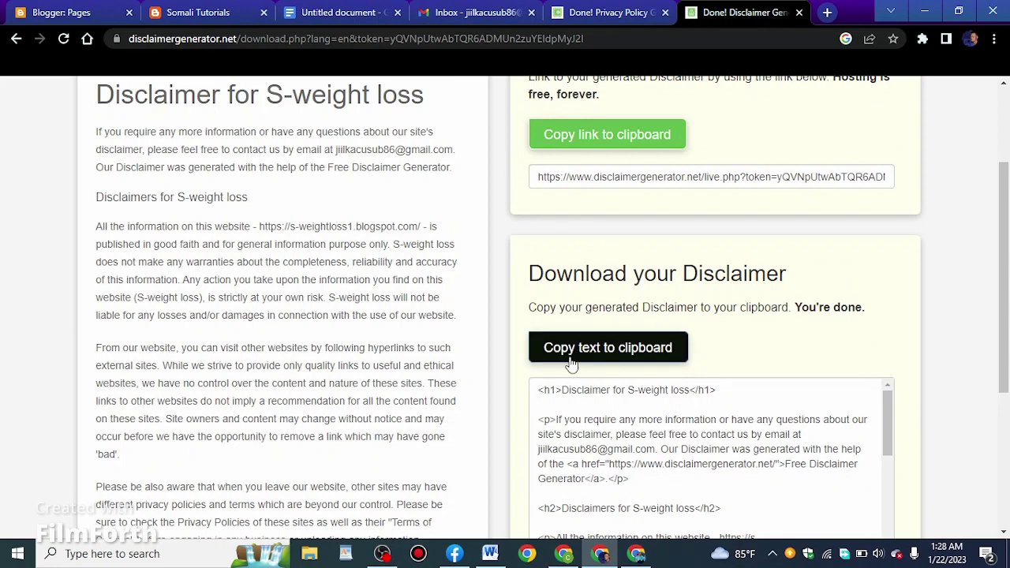
{"action": "left_click", "coordinate": [572, 363]}
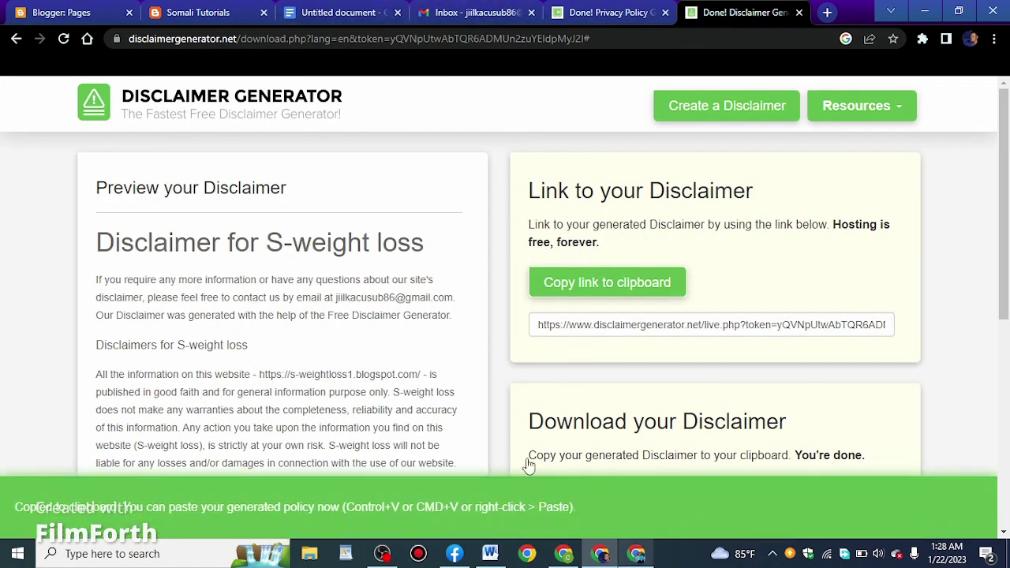
{"action": "left_click", "coordinate": [88, 11]}
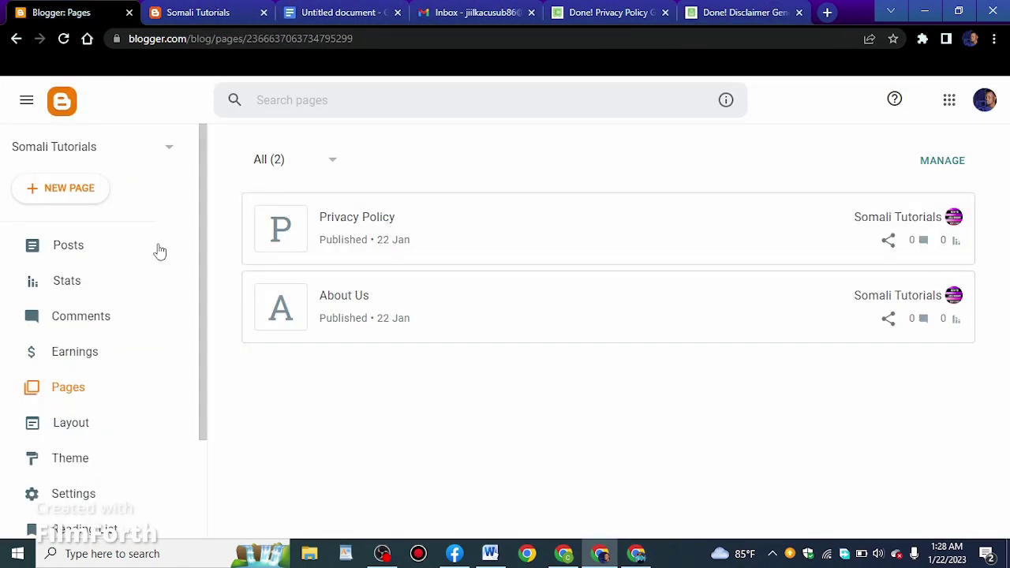
Create a new page and paste the disclaimer HTML in HTML view
{"action": "left_click", "coordinate": [93, 195]}
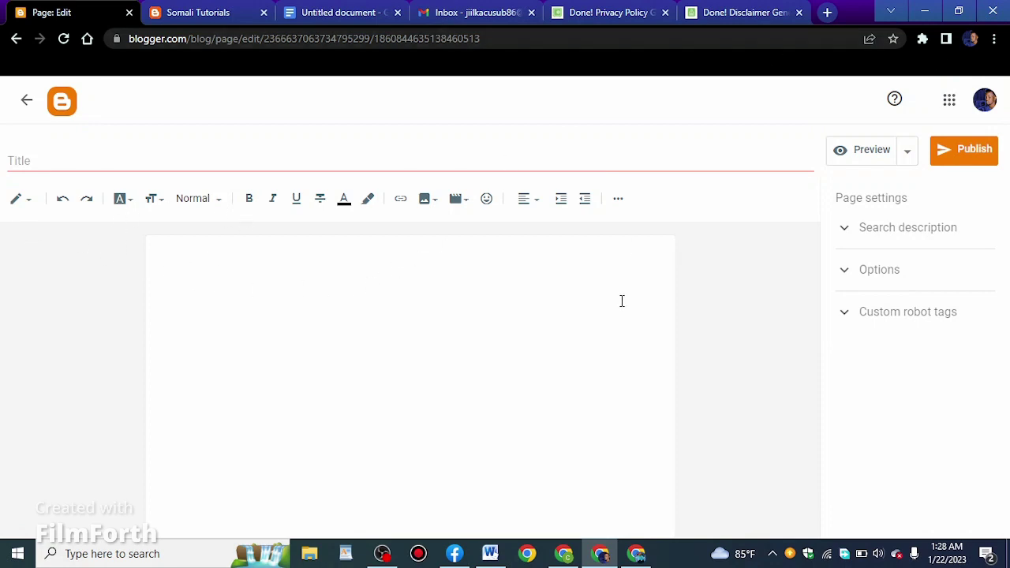
{"action": "left_click", "coordinate": [21, 199]}
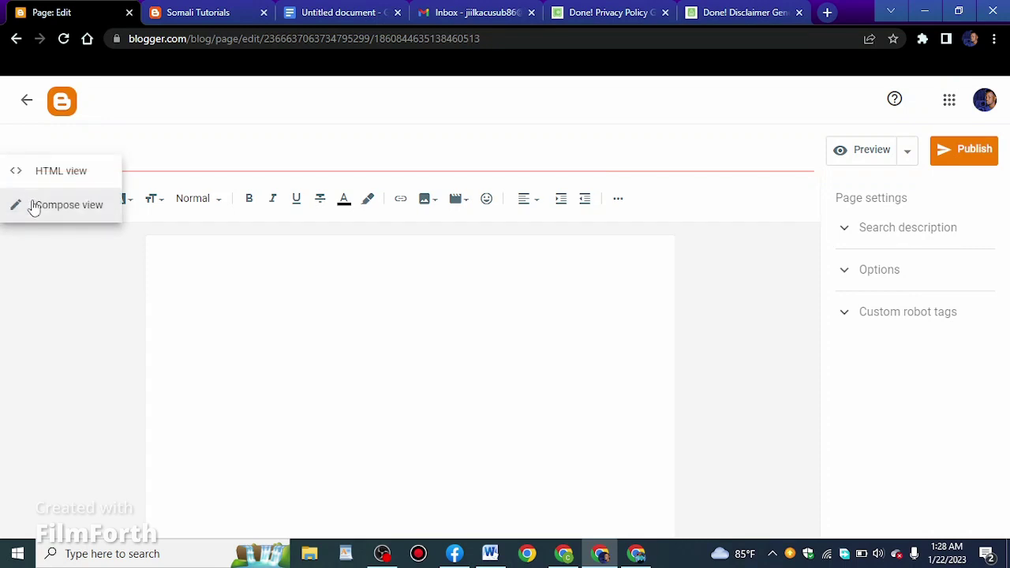
{"action": "left_click", "coordinate": [55, 184]}
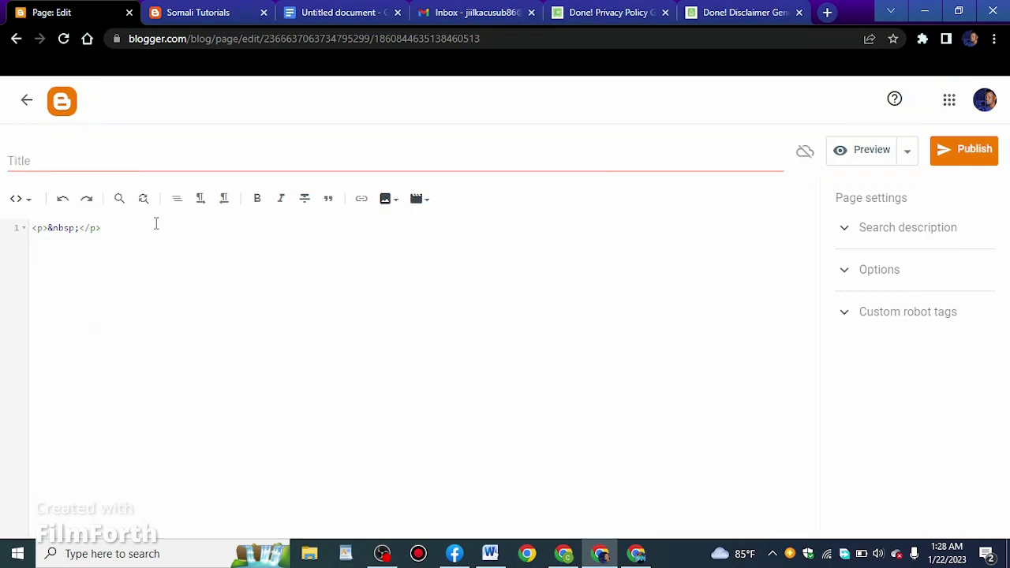
{"action": "right_click", "coordinate": [151, 228]}
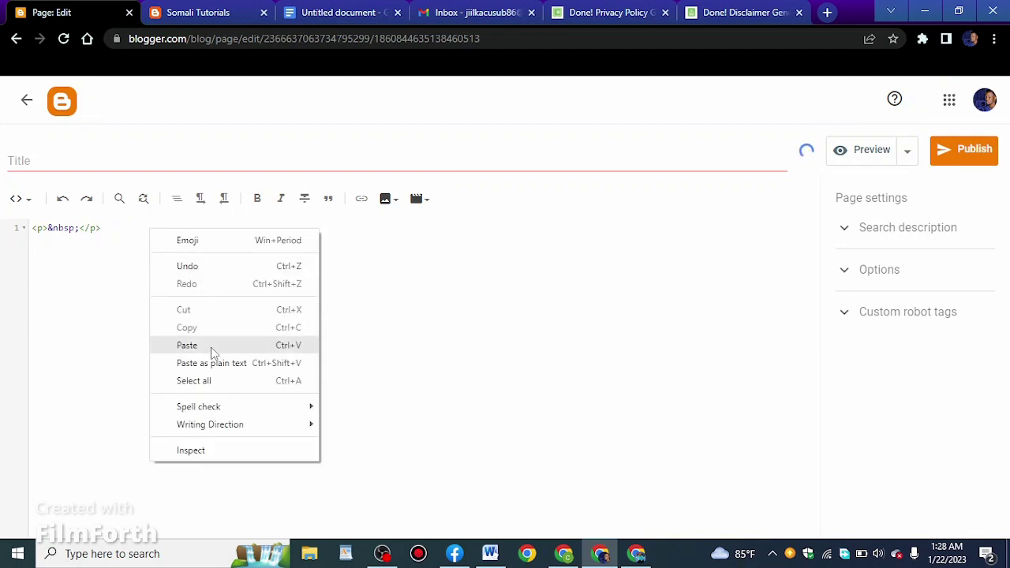
{"action": "left_click", "coordinate": [213, 345]}
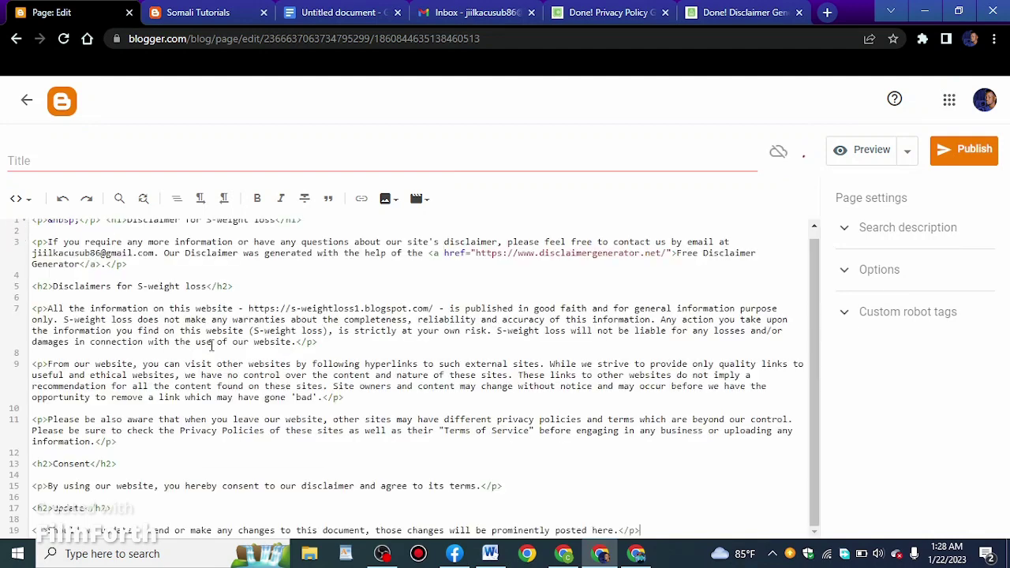
In Compose view, unlink the Free Disclaimer Generator credit so it becomes plain text
{"action": "left_click", "coordinate": [21, 198]}
{"action": "left_click", "coordinate": [62, 243]}
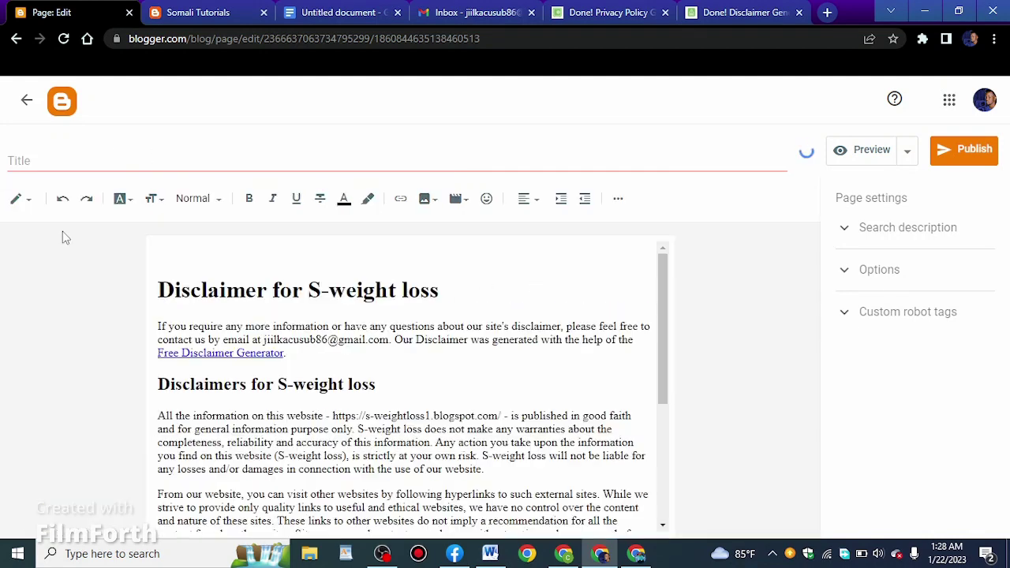
{"action": "left_click", "coordinate": [266, 354]}
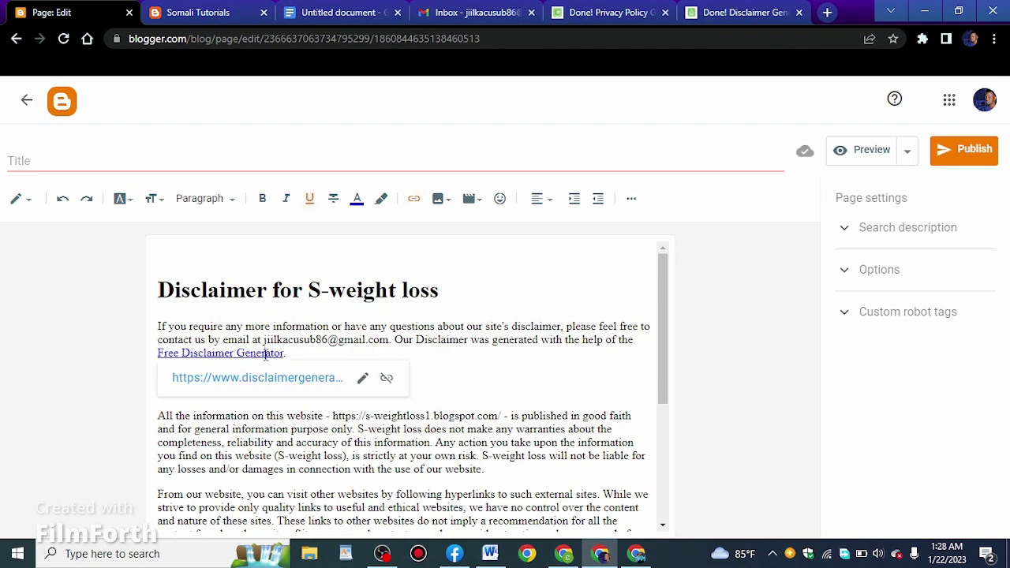
{"action": "left_click", "coordinate": [386, 378]}
{"action": "scroll", "coordinate": [413, 380], "scroll_direction": "down", "scroll_amount": 1}
{"action": "scroll", "coordinate": [413, 380], "scroll_direction": "down", "scroll_amount": 2}
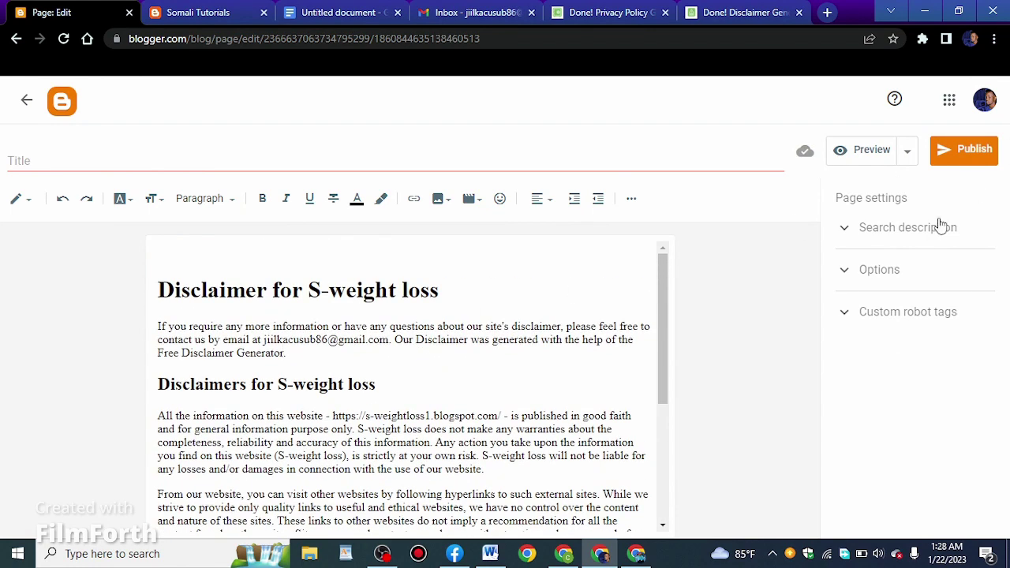
Enter S-weightloss as the page's search description
{"action": "left_click", "coordinate": [942, 227]}
{"action": "left_click", "coordinate": [892, 266]}
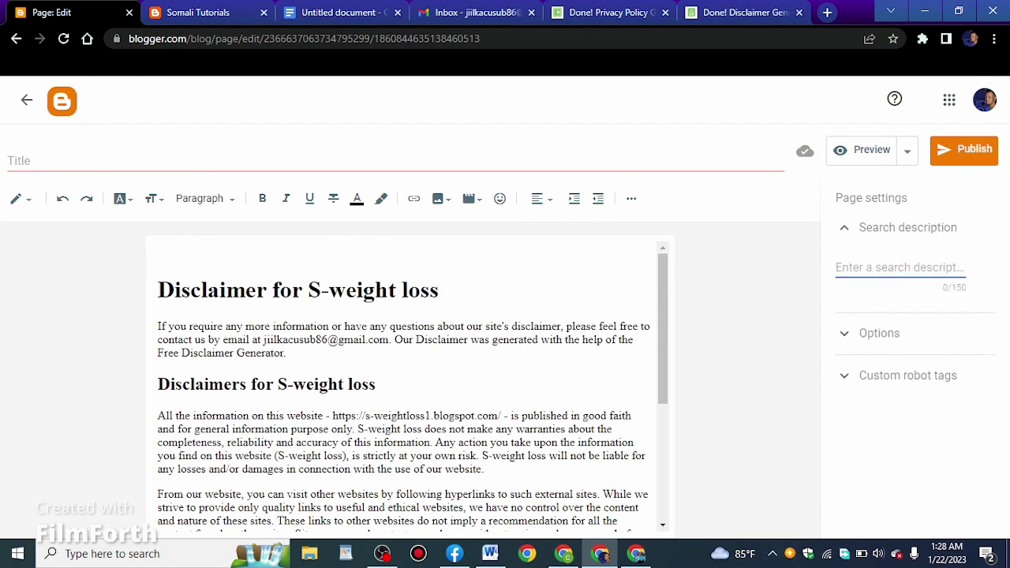
{"action": "type", "text": "S-weightloss"}
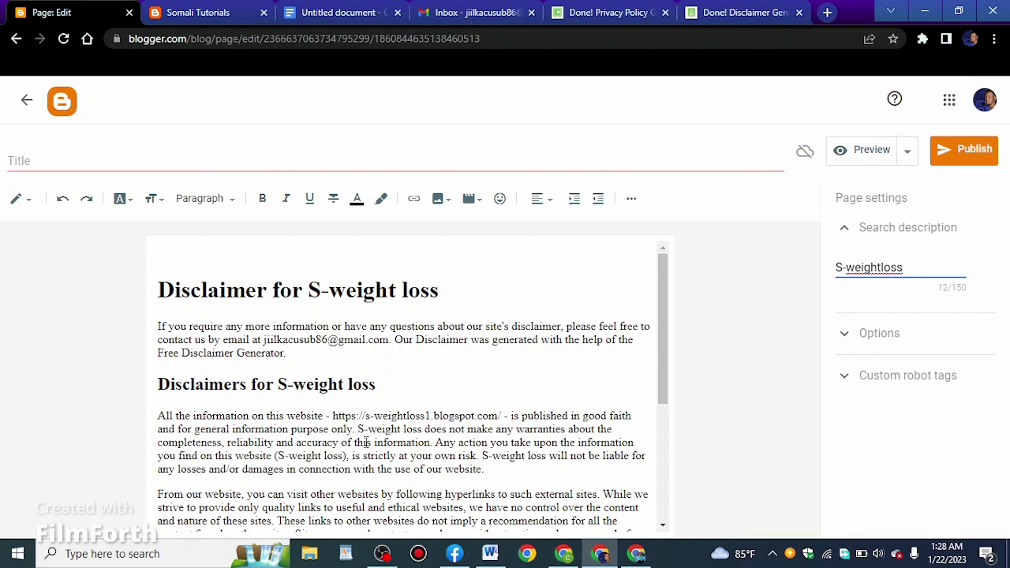
Title the page Disclaimer, copied from its heading, then publish and confirm
{"action": "left_click_drag", "start_coordinate": [266, 299], "coordinate": [159, 272]}
{"action": "right_click", "coordinate": [161, 287]}
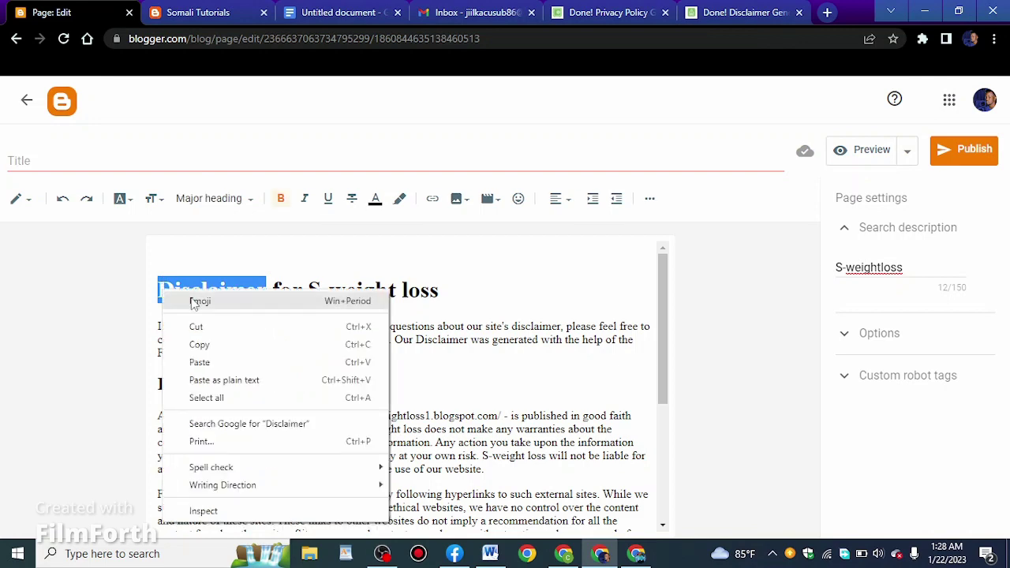
{"action": "left_click", "coordinate": [219, 347]}
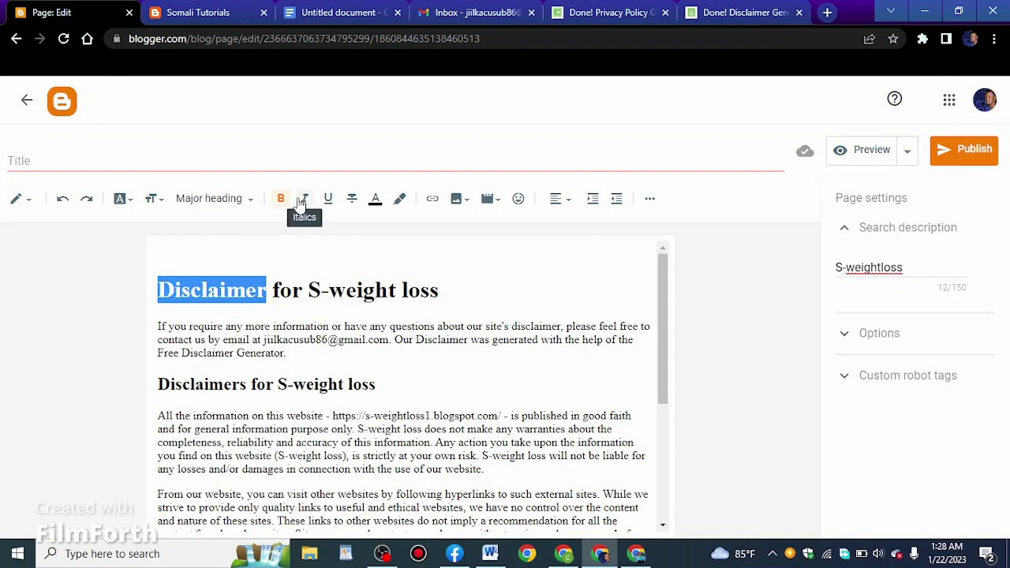
{"action": "left_click", "coordinate": [316, 165]}
{"action": "right_click", "coordinate": [316, 167]}
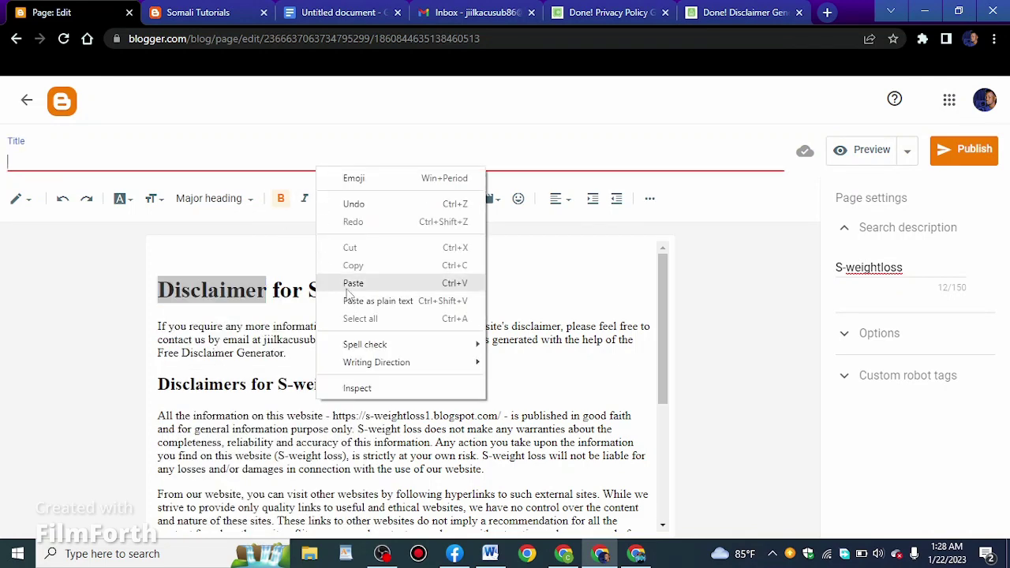
{"action": "left_click", "coordinate": [353, 283]}
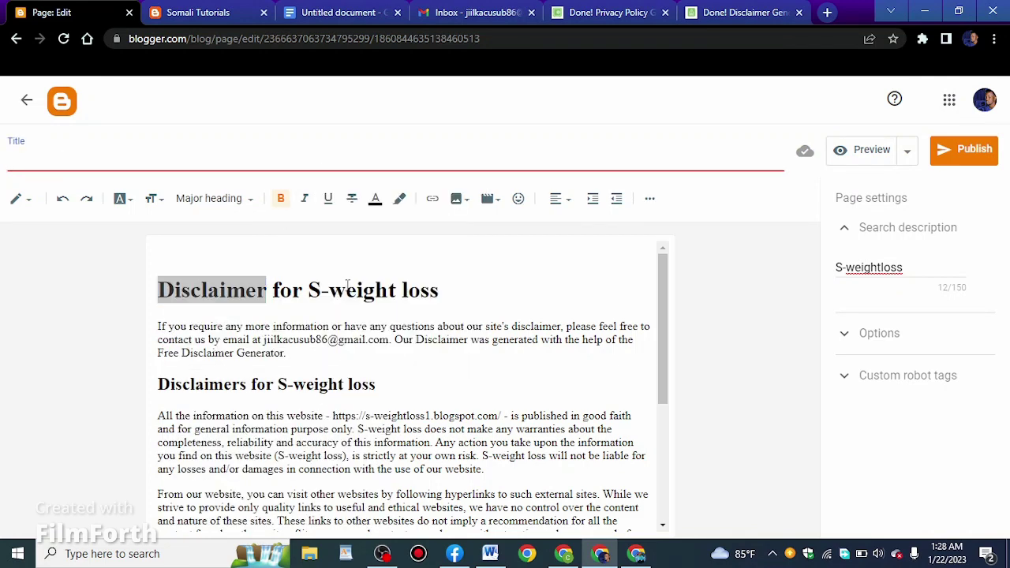
{"action": "left_click", "coordinate": [978, 158]}
{"action": "left_click", "coordinate": [561, 352]}
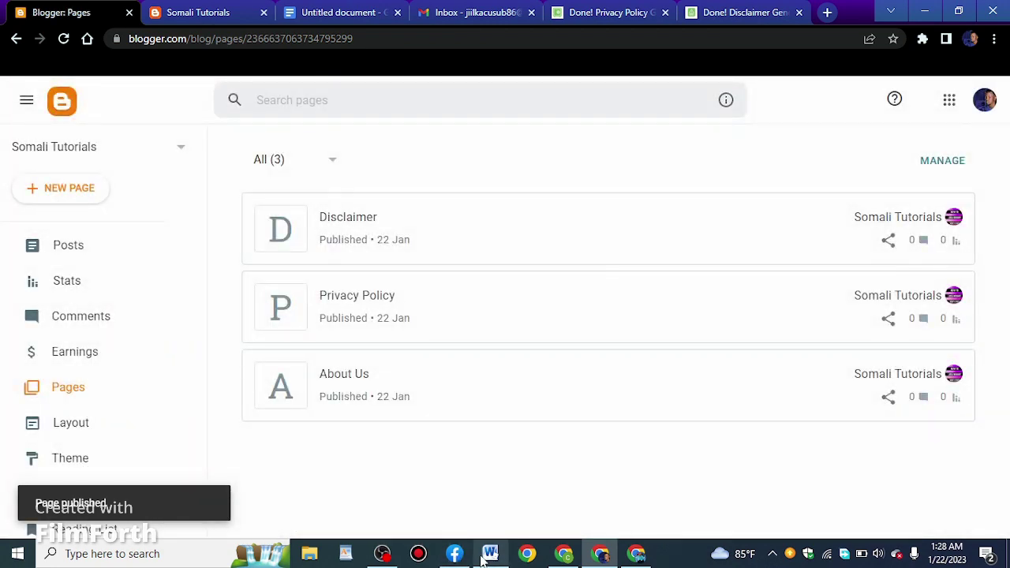
Check the planned page list in the Word document, then return to Blogger's Pages list
{"action": "left_click", "coordinate": [485, 557]}
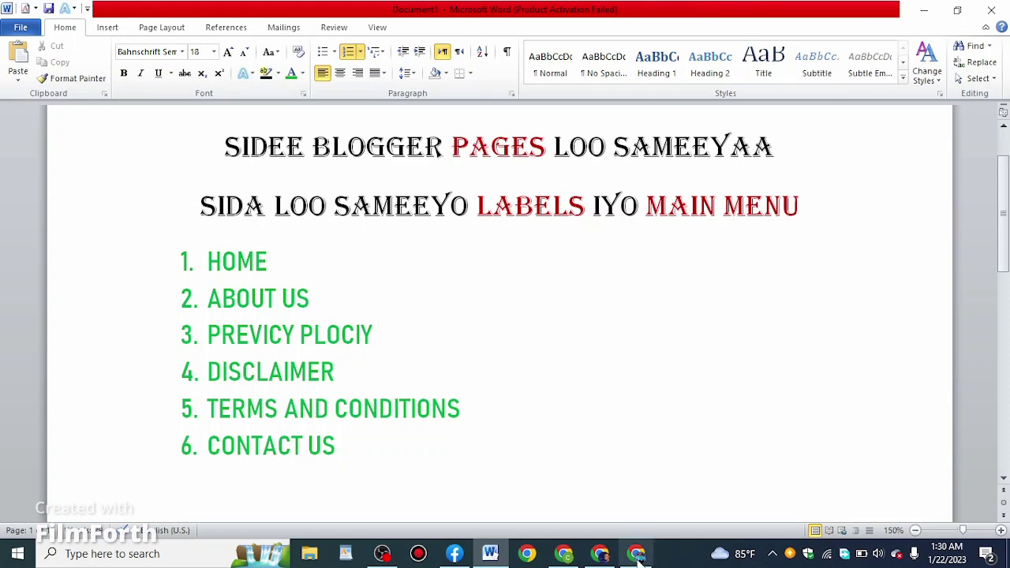
{"action": "left_click", "coordinate": [600, 556]}
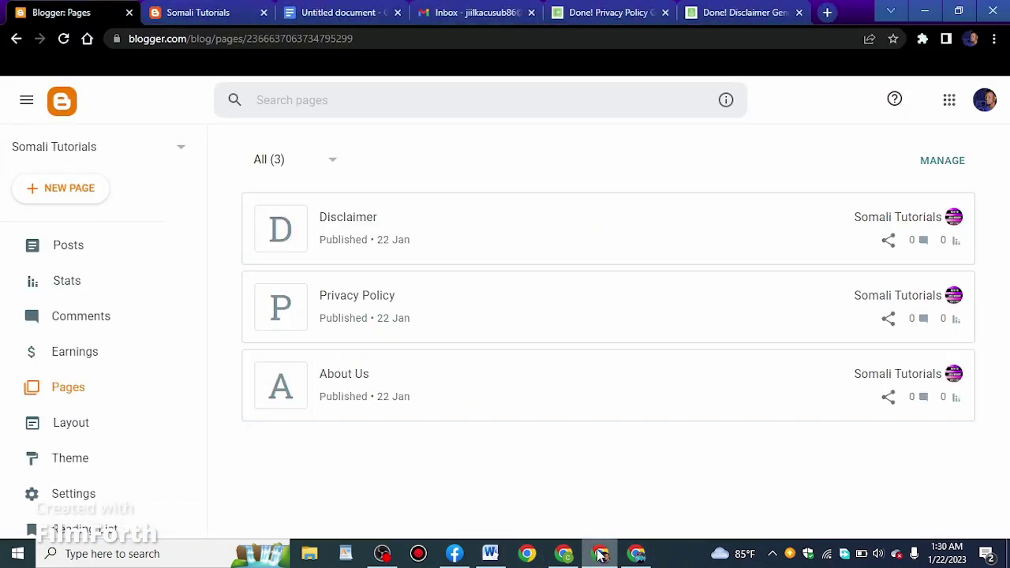
In a new tab, search Google for 'terms and conditions generator' and open the first result
{"action": "left_click", "coordinate": [827, 13]}
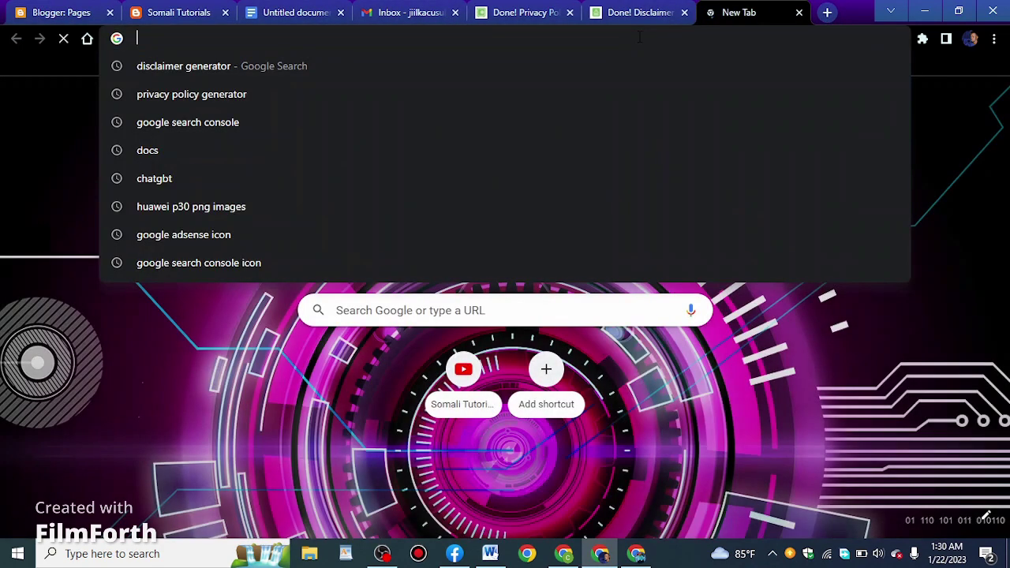
{"action": "type", "text": "ter"}
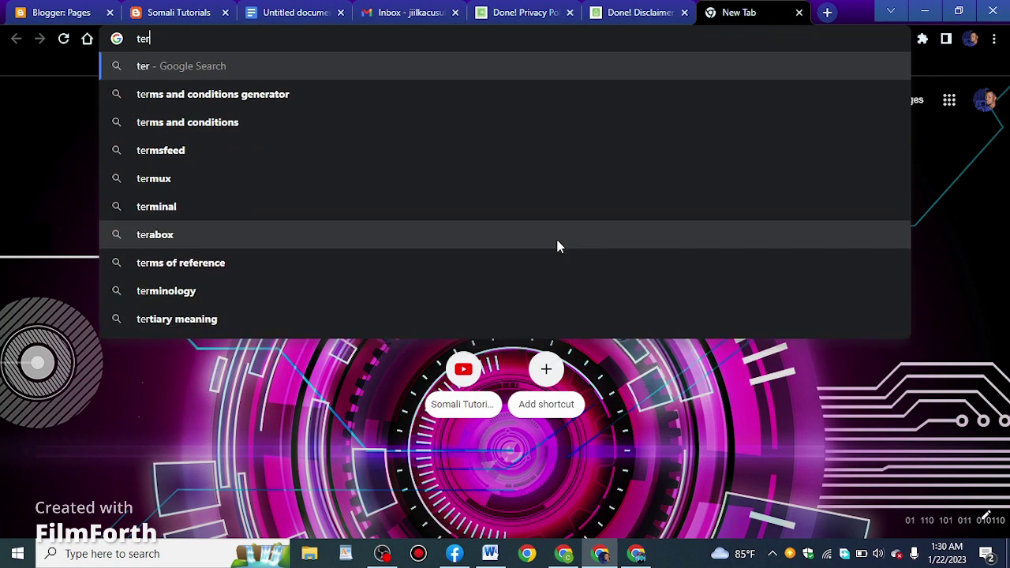
{"action": "type", "text": "ms"}
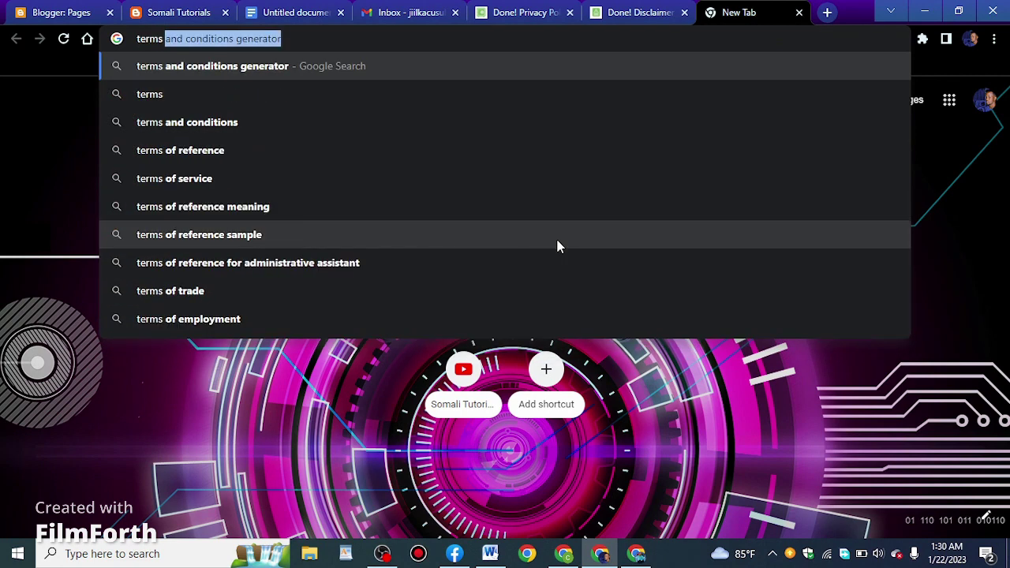
{"action": "left_click", "coordinate": [247, 68]}
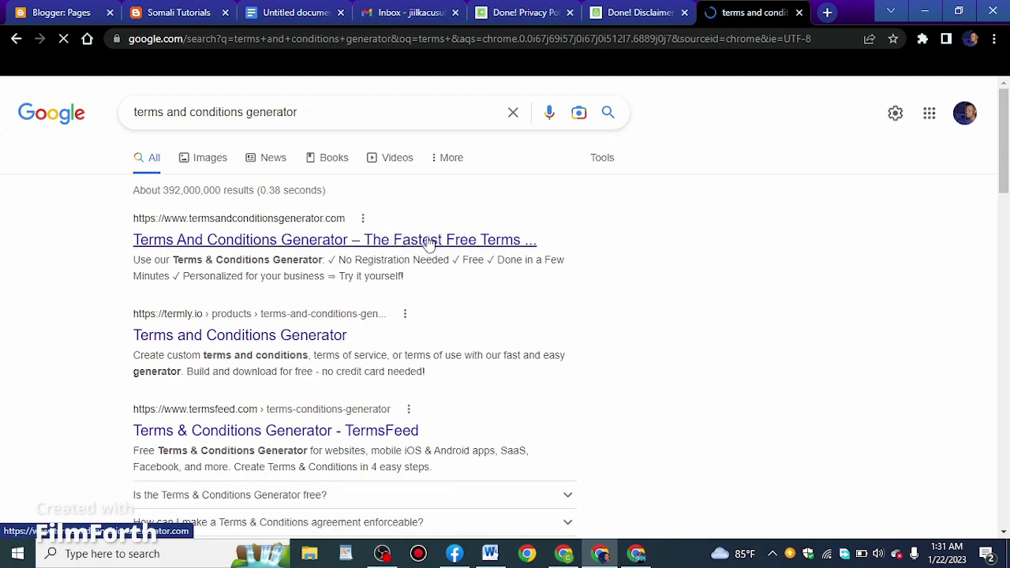
{"action": "left_click", "coordinate": [429, 242]}
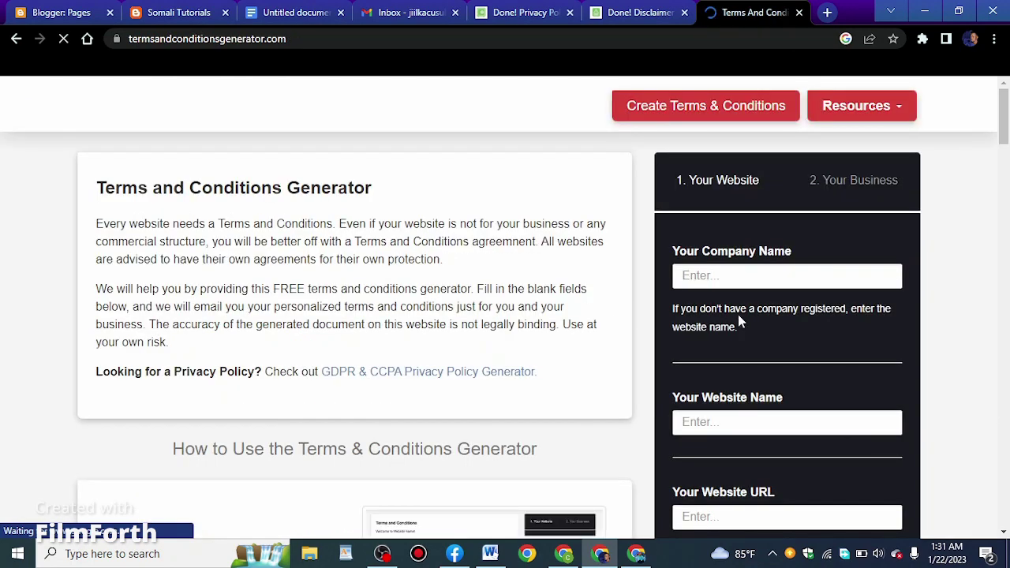
Fill in S-weight loss as company and website name, plus the blogspot URL
{"action": "left_click", "coordinate": [725, 275]}
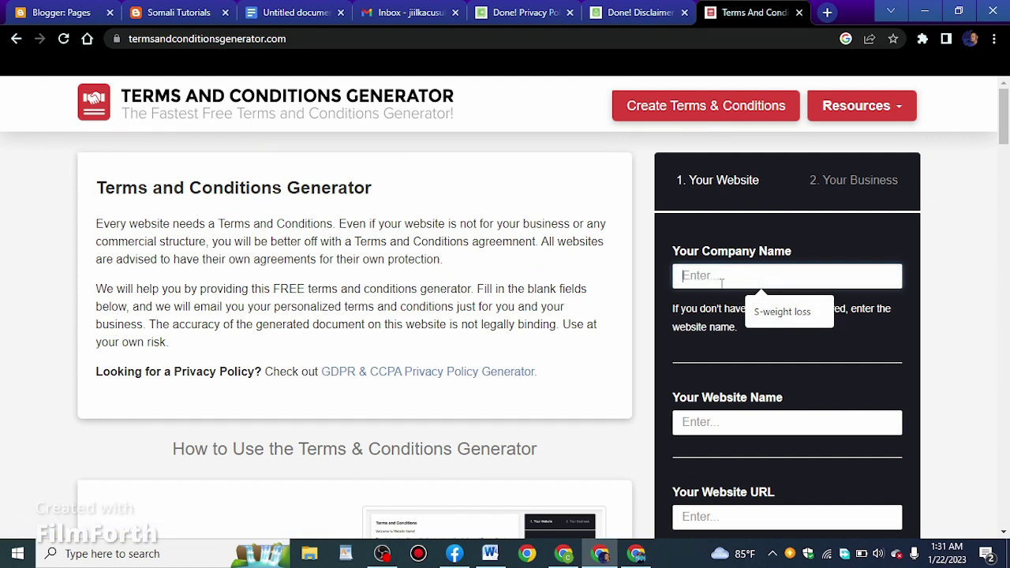
{"action": "left_click", "coordinate": [778, 314]}
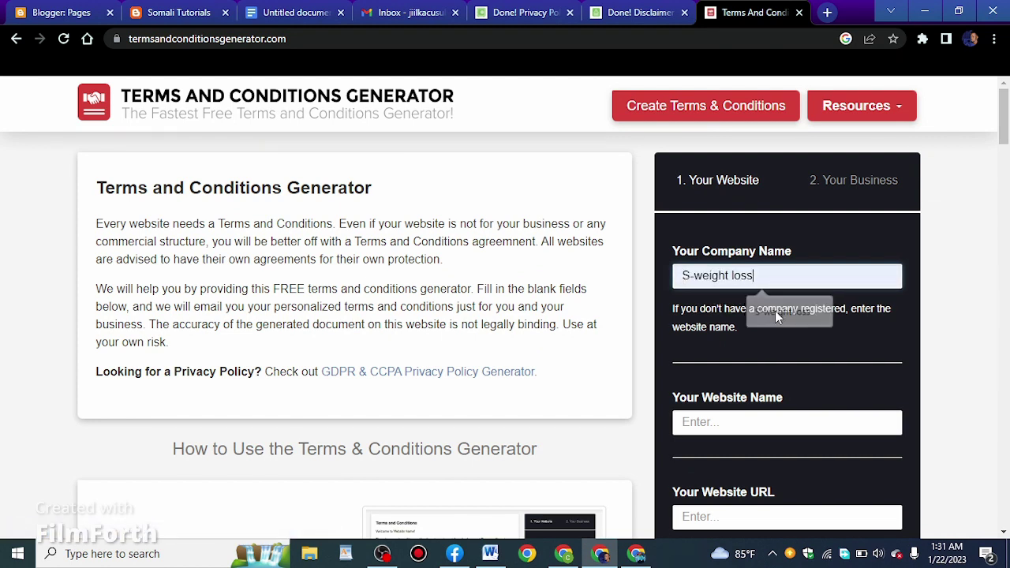
{"action": "left_click", "coordinate": [773, 423]}
{"action": "left_click", "coordinate": [771, 465]}
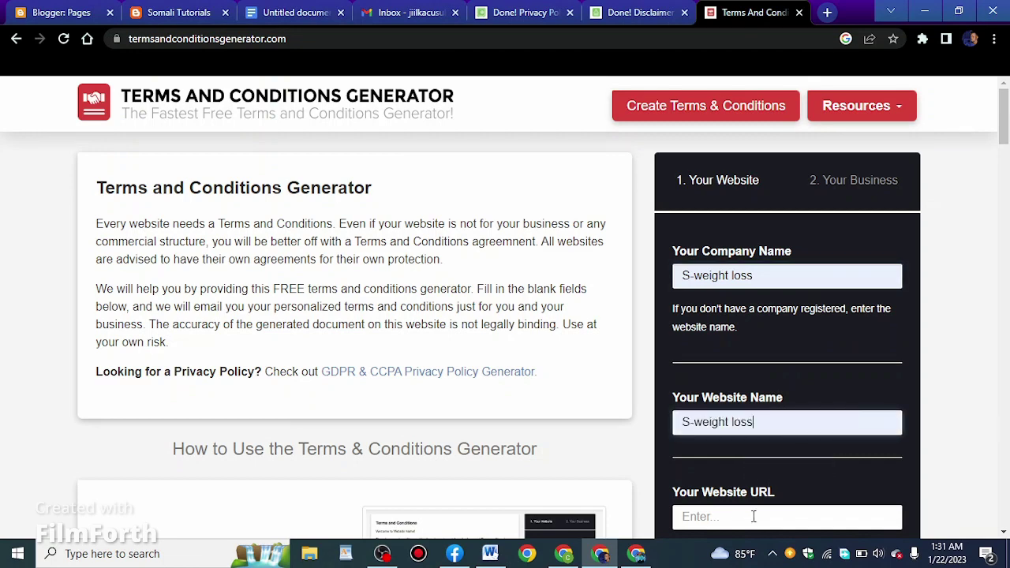
{"action": "left_click", "coordinate": [752, 516]}
{"action": "left_click", "coordinate": [821, 480]}
{"action": "scroll", "coordinate": [816, 430], "scroll_direction": "down", "scroll_amount": 2}
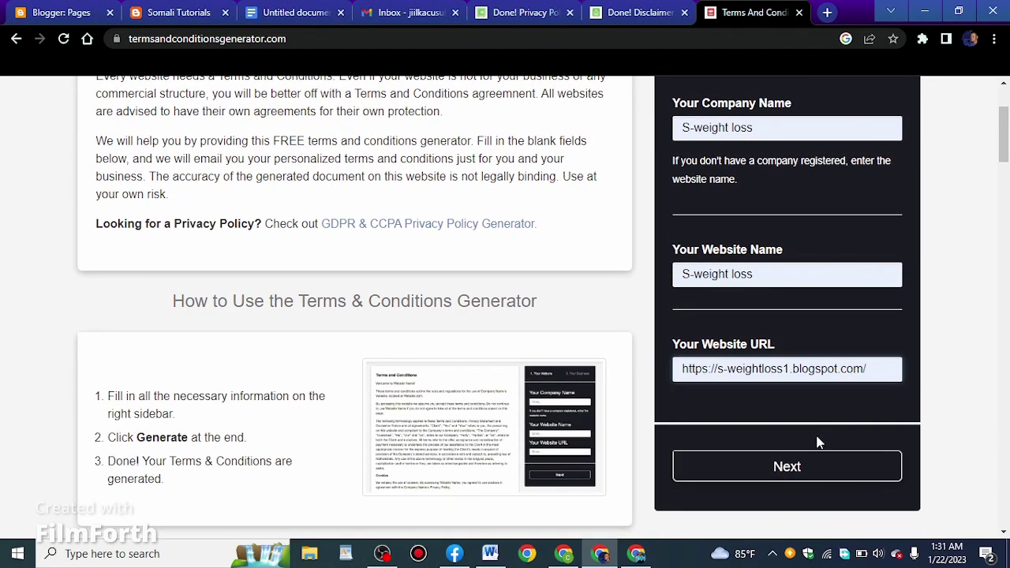
{"action": "left_click", "coordinate": [813, 469]}
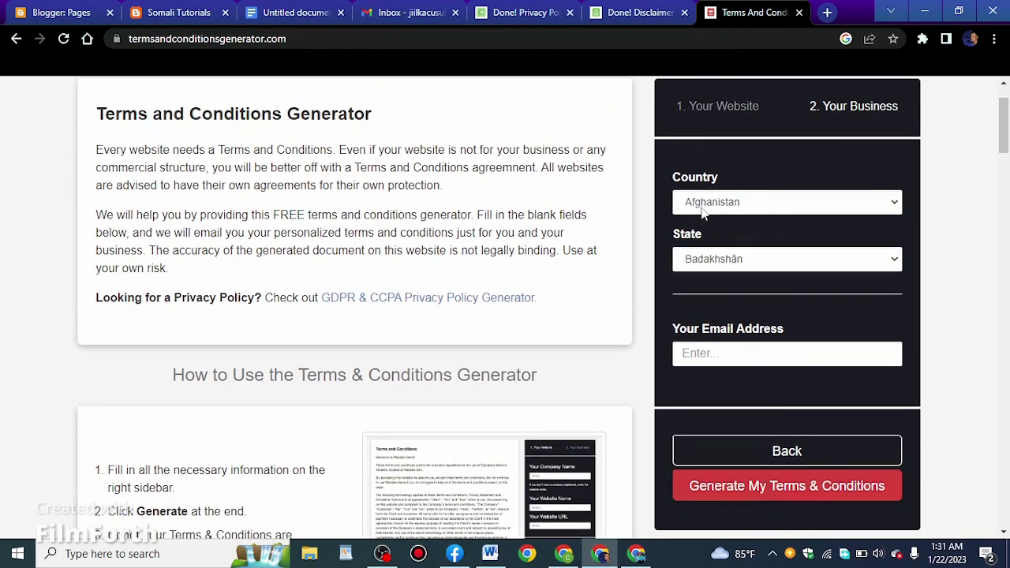
Add the contact e-mail, generate the terms and copy their text
{"action": "left_click", "coordinate": [717, 353]}
{"action": "left_click", "coordinate": [812, 389]}
{"action": "left_click", "coordinate": [775, 485]}
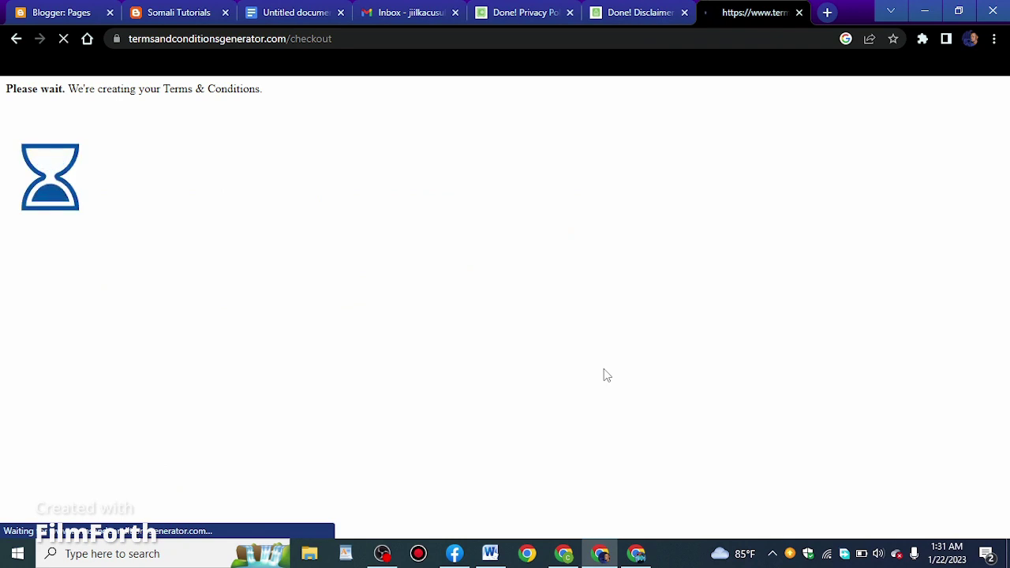
{"action": "scroll", "coordinate": [584, 308], "scroll_direction": "down", "scroll_amount": 2}
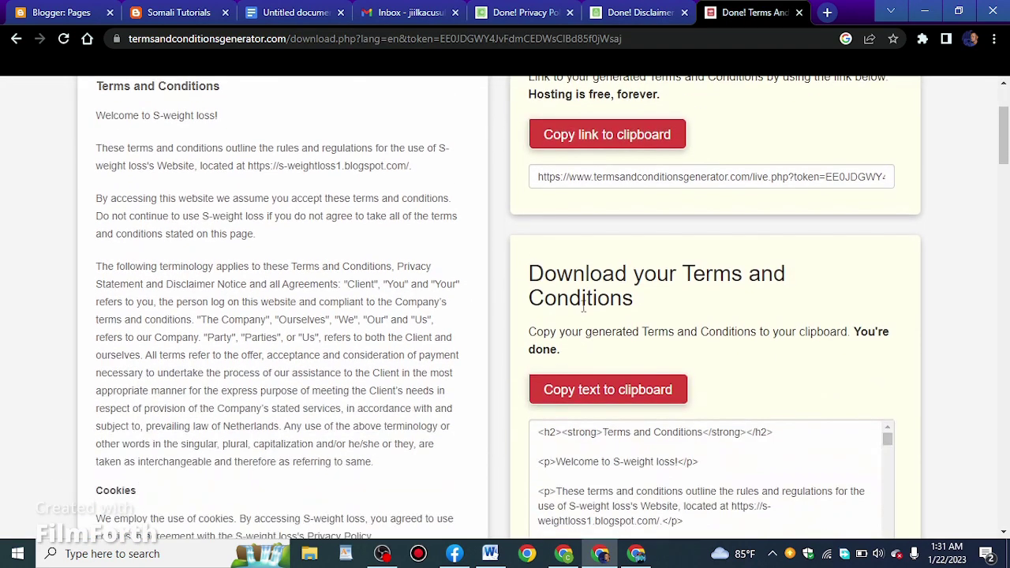
{"action": "left_click", "coordinate": [608, 400]}
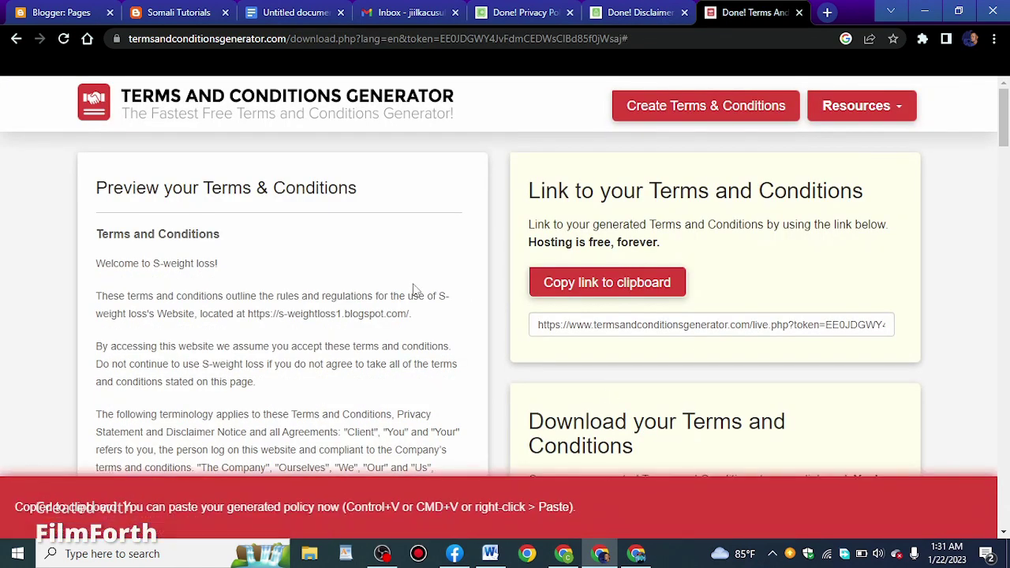
{"action": "left_click", "coordinate": [35, 7]}
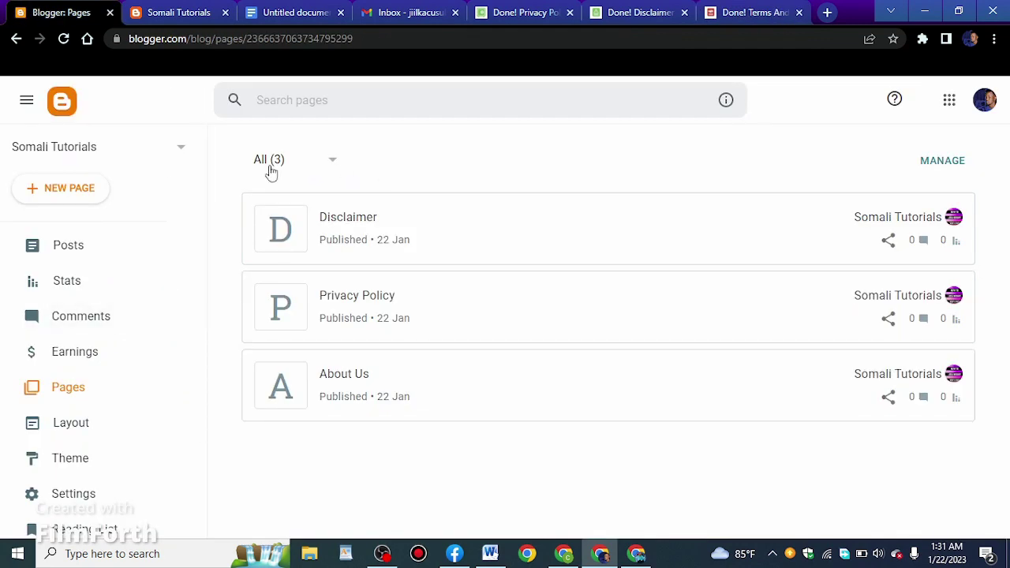
Create a new page and paste the Terms and Conditions HTML in HTML view
{"action": "left_click", "coordinate": [71, 187]}
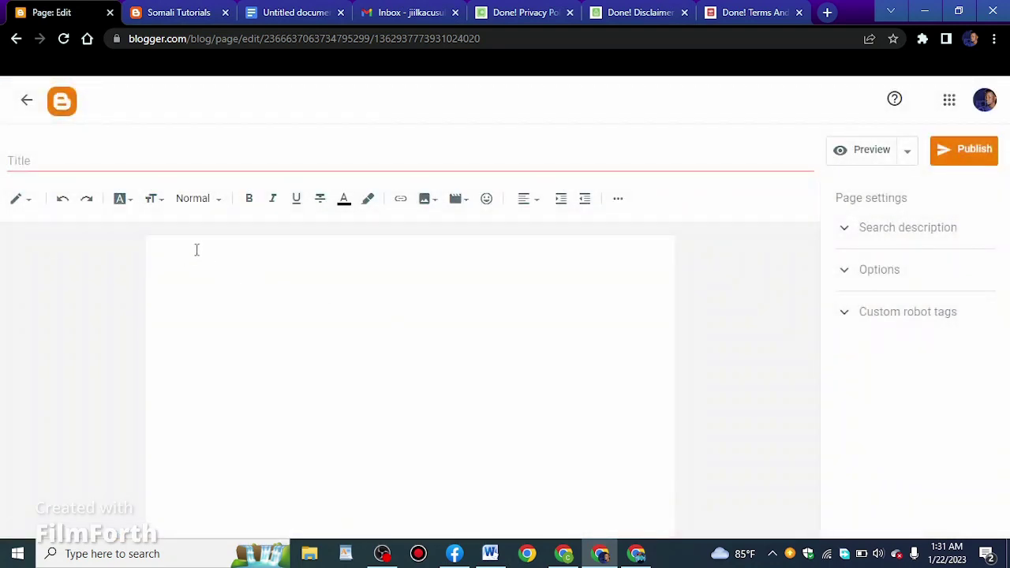
{"action": "left_click", "coordinate": [197, 251]}
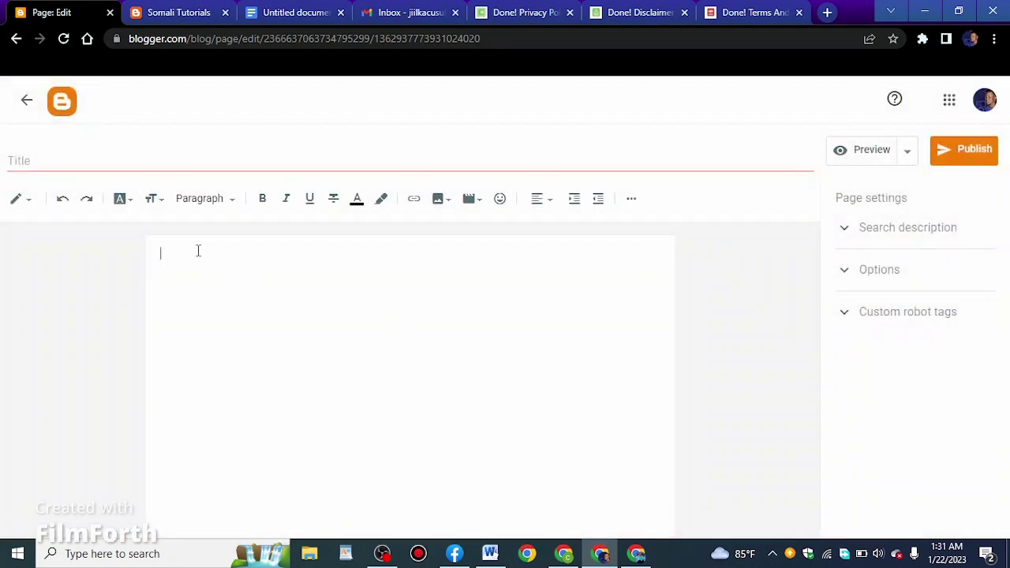
{"action": "left_click", "coordinate": [21, 199]}
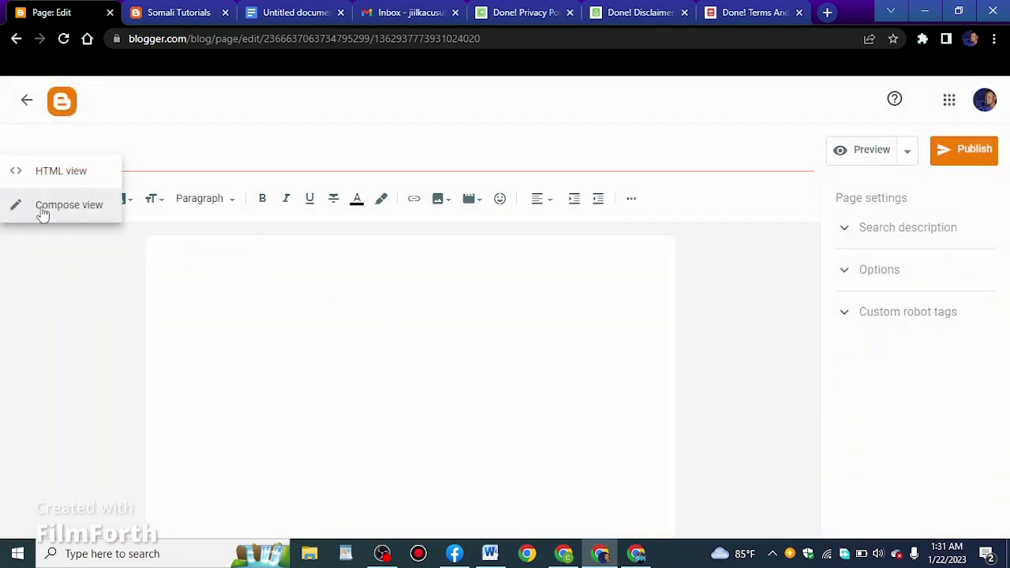
{"action": "left_click", "coordinate": [78, 174]}
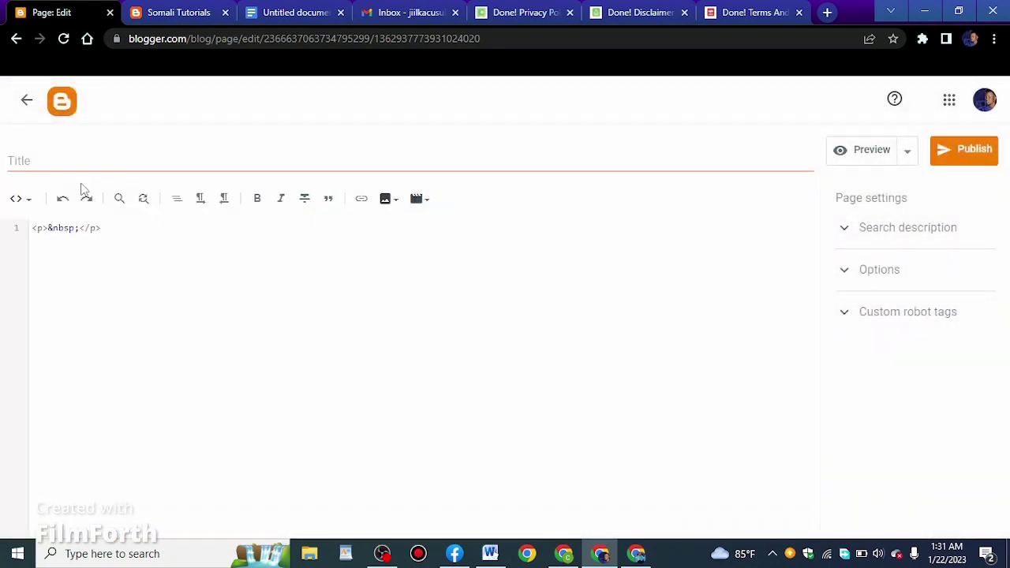
{"action": "right_click", "coordinate": [139, 227]}
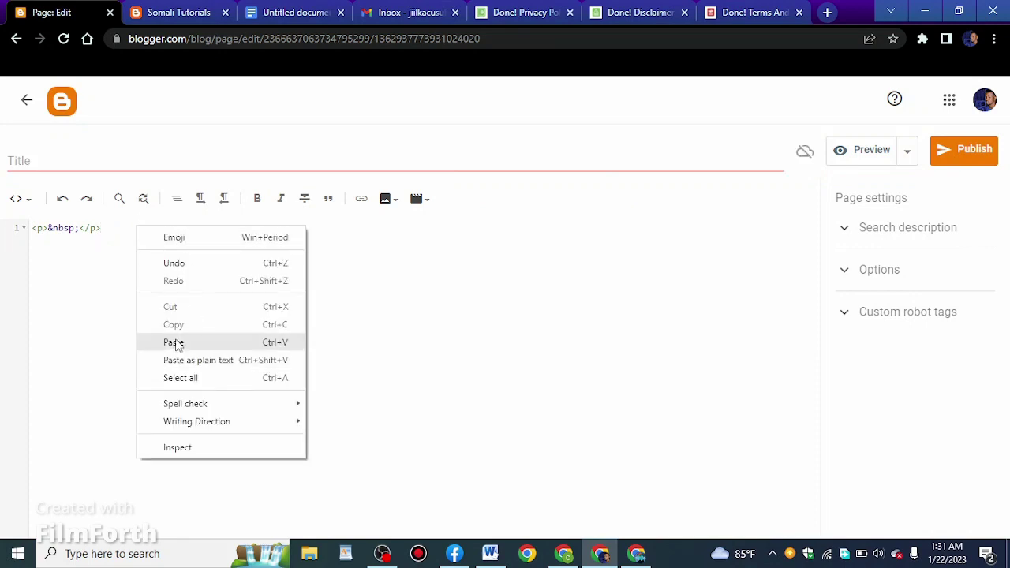
{"action": "left_click", "coordinate": [172, 341]}
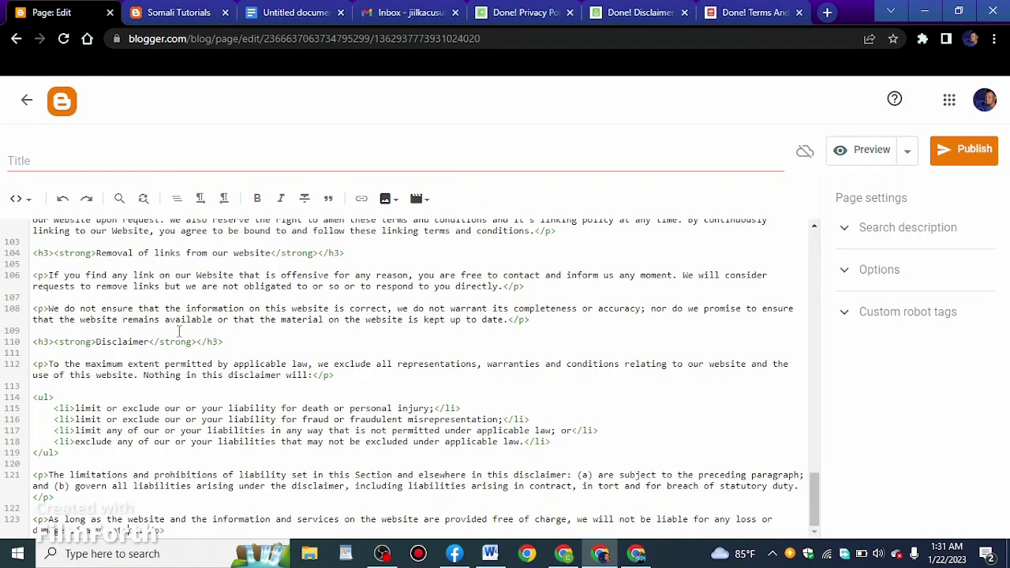
In Compose view, unlink the Free Terms and Conditions Generator credit and review the text
{"action": "left_click", "coordinate": [20, 198]}
{"action": "left_click", "coordinate": [41, 239]}
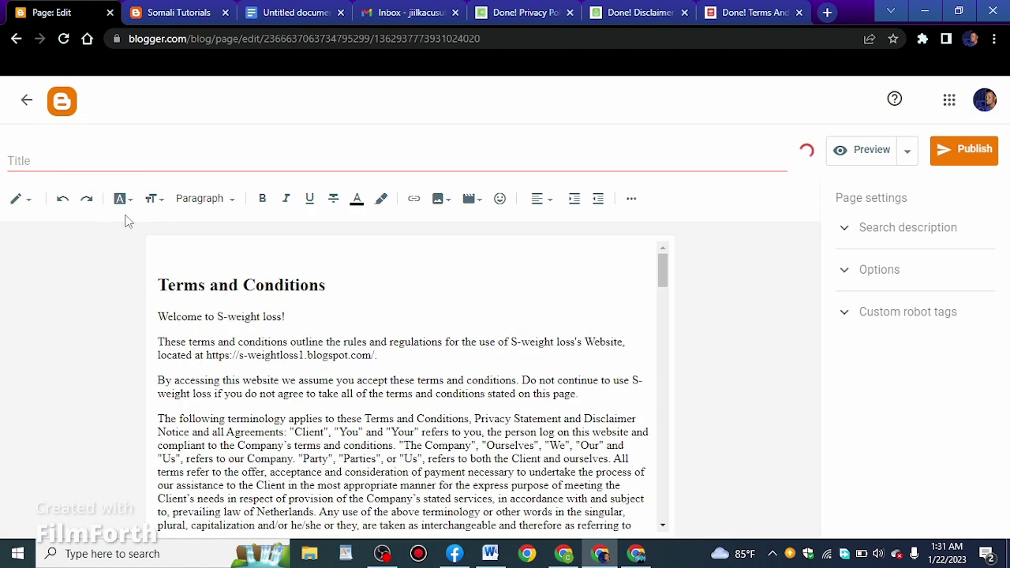
{"action": "scroll", "coordinate": [525, 476], "scroll_direction": "down", "scroll_amount": 8}
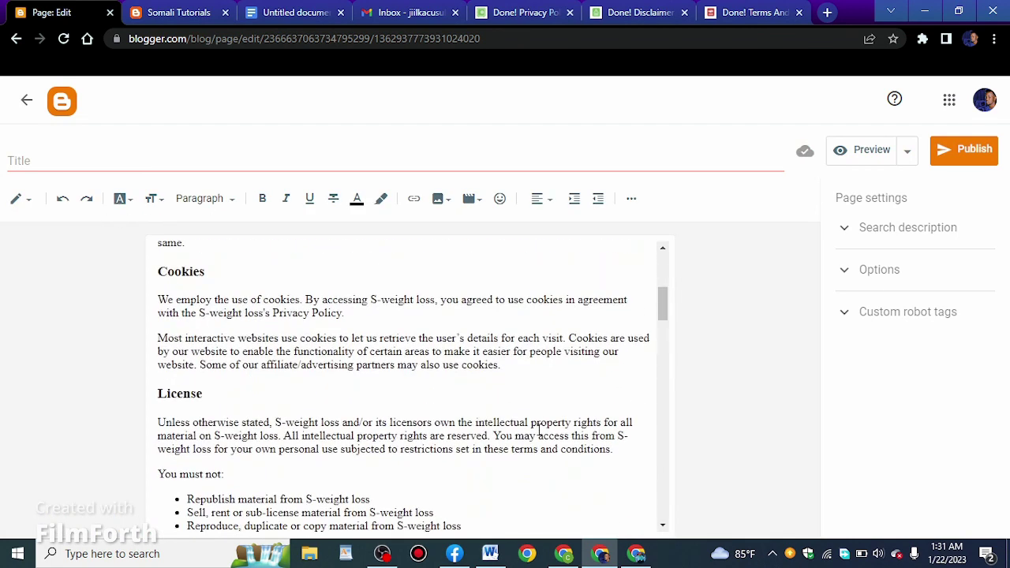
{"action": "left_click", "coordinate": [282, 426]}
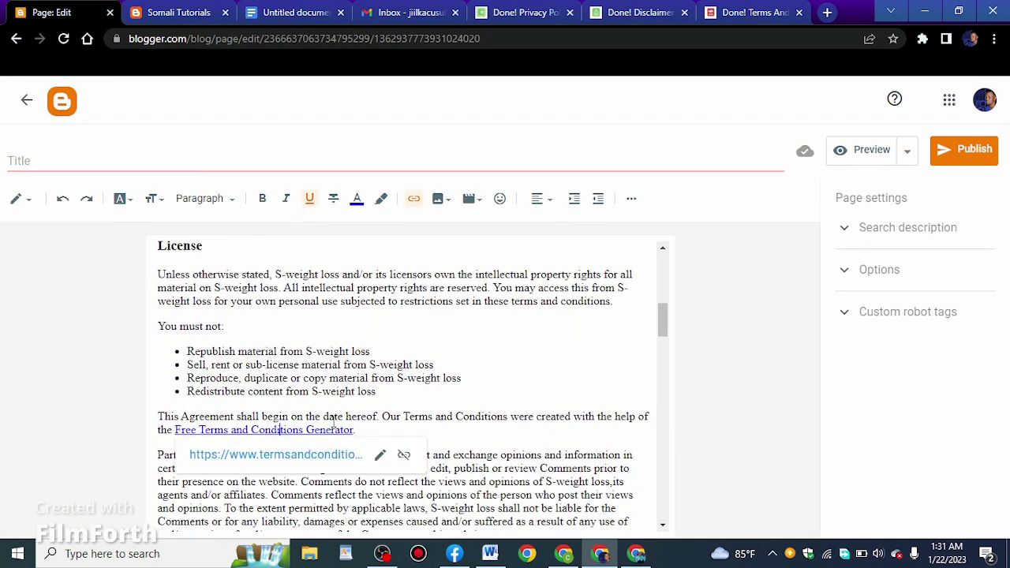
{"action": "left_click", "coordinate": [412, 456]}
{"action": "scroll", "coordinate": [412, 457], "scroll_direction": "down", "scroll_amount": 10}
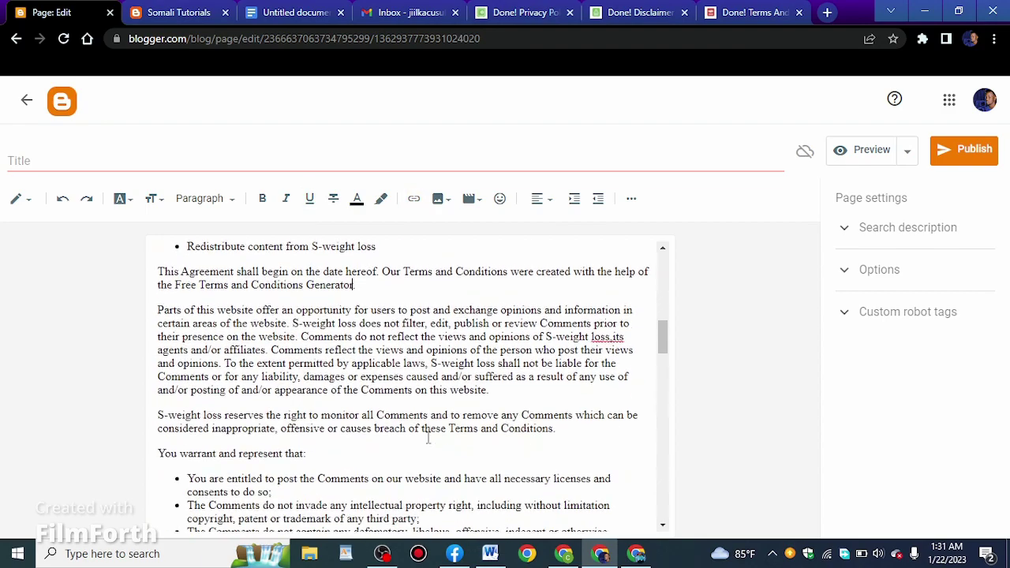
{"action": "scroll", "coordinate": [430, 433], "scroll_direction": "down", "scroll_amount": 15}
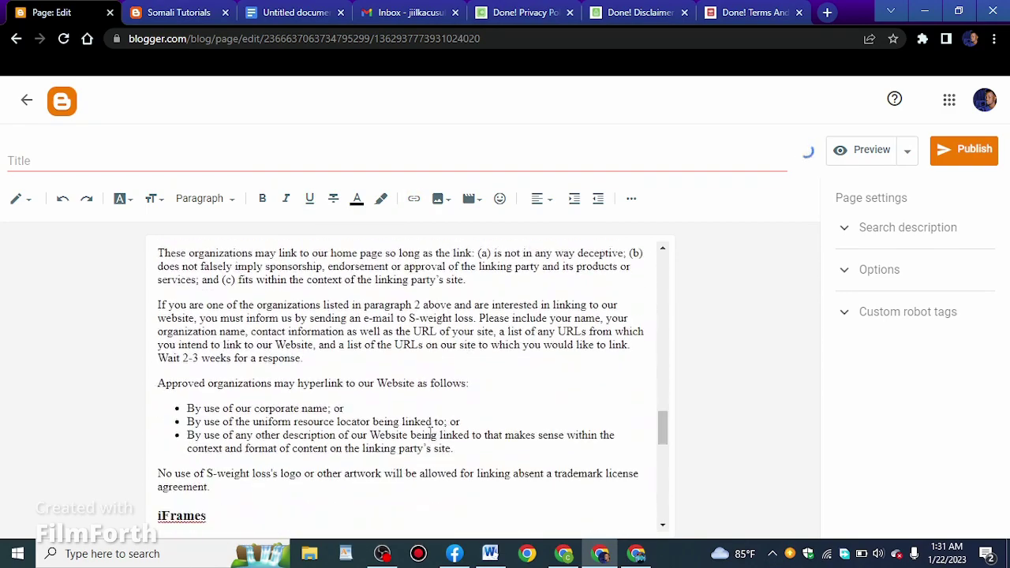
{"action": "scroll", "coordinate": [430, 432], "scroll_direction": "down", "scroll_amount": 2}
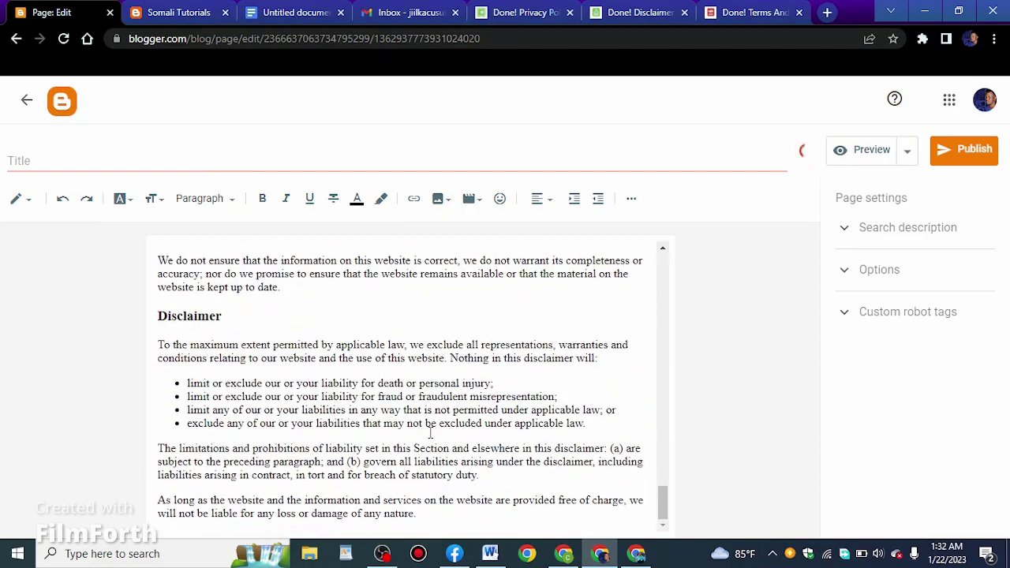
{"action": "scroll", "coordinate": [399, 432], "scroll_direction": "up", "scroll_amount": 20}
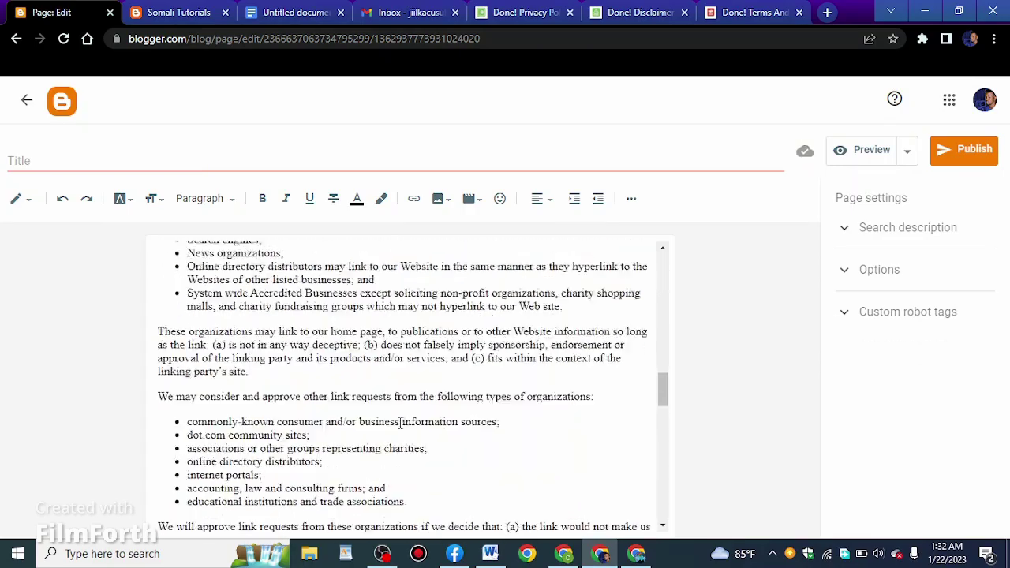
{"action": "scroll", "coordinate": [399, 424], "scroll_direction": "down", "scroll_amount": 12}
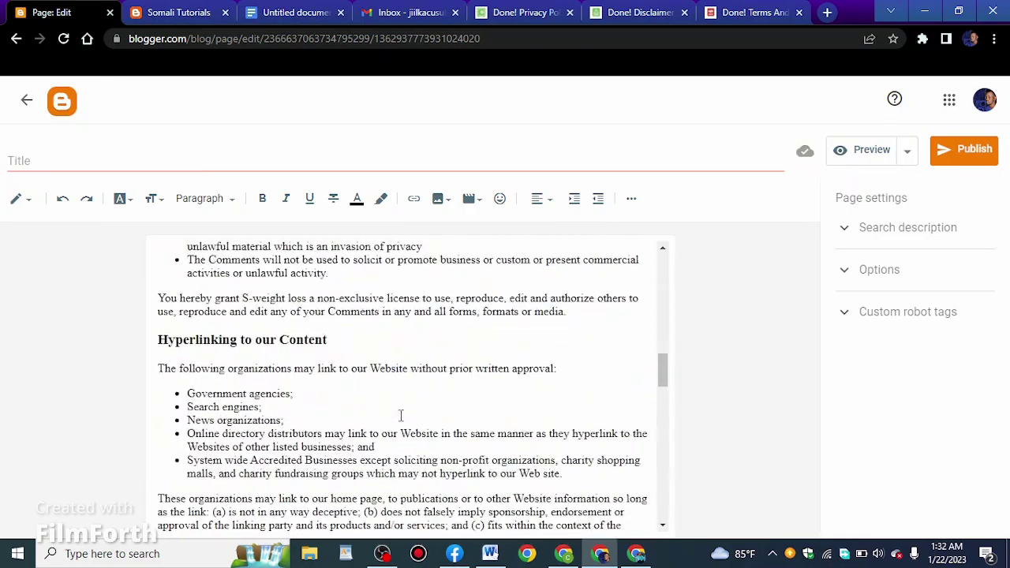
{"action": "scroll", "coordinate": [401, 417], "scroll_direction": "up", "scroll_amount": 6}
{"action": "scroll", "coordinate": [306, 399], "scroll_direction": "up", "scroll_amount": 6}
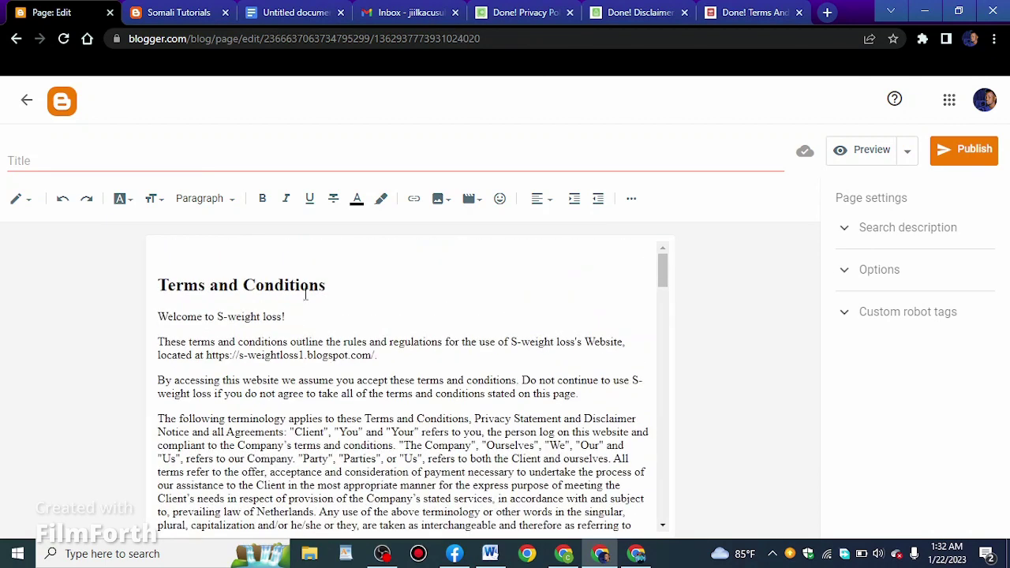
Title the page Terms and Conditions by copying its heading into the Title field
{"action": "left_click_drag", "start_coordinate": [330, 279], "coordinate": [134, 278]}
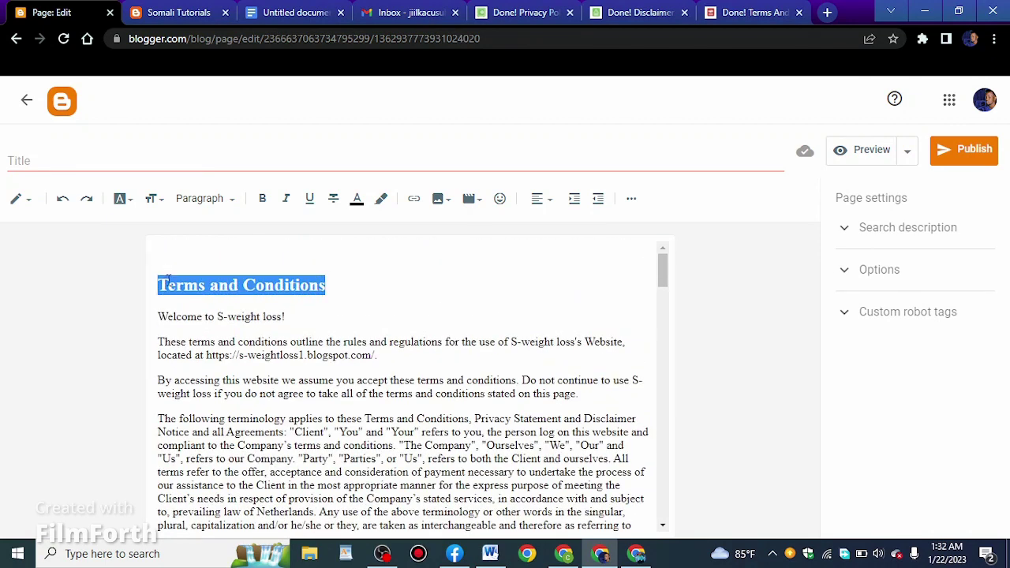
{"action": "right_click", "coordinate": [168, 281]}
{"action": "left_click", "coordinate": [204, 337]}
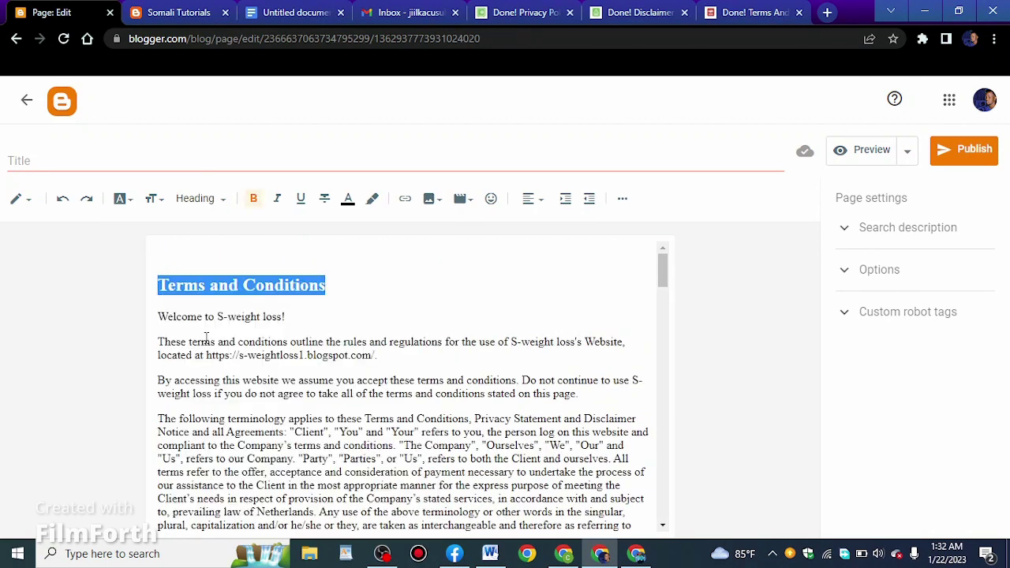
{"action": "left_click", "coordinate": [272, 163]}
{"action": "right_click", "coordinate": [273, 166]}
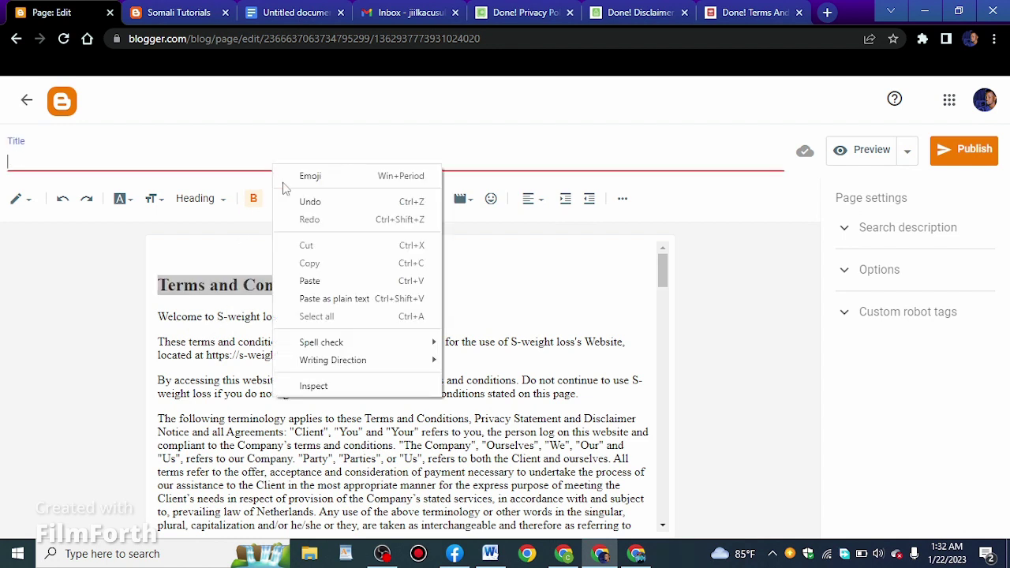
{"action": "left_click", "coordinate": [309, 278]}
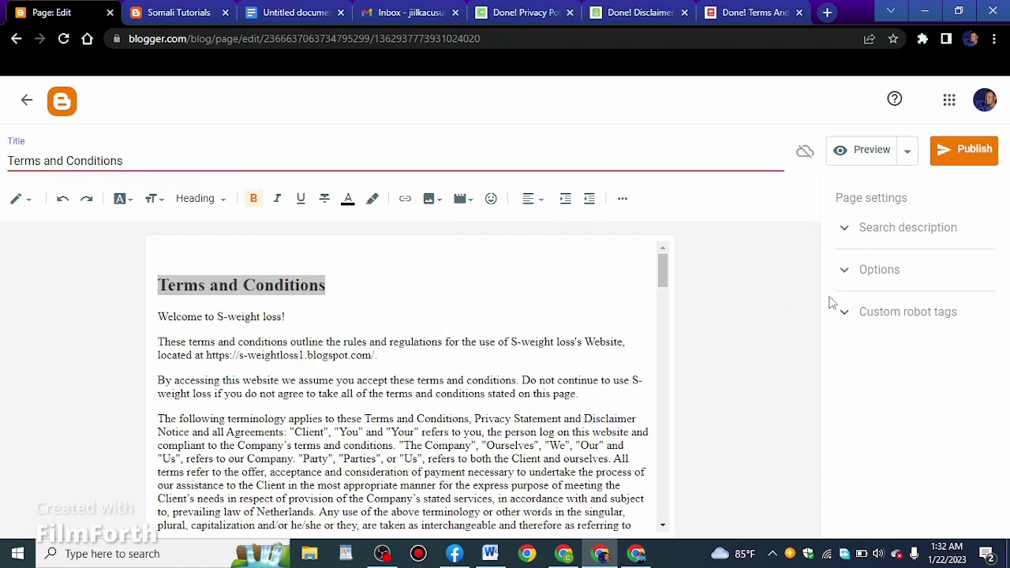
Set the search description to S-weightloss, then publish and confirm the page
{"action": "left_click", "coordinate": [866, 227]}
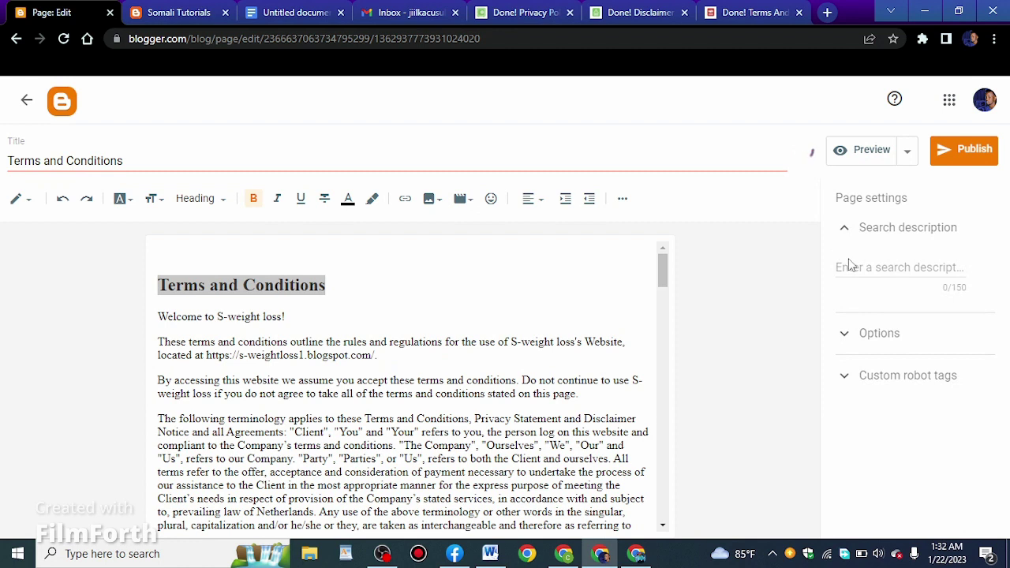
{"action": "left_click", "coordinate": [853, 266]}
{"action": "mouse_move", "coordinate": [382, 553]}
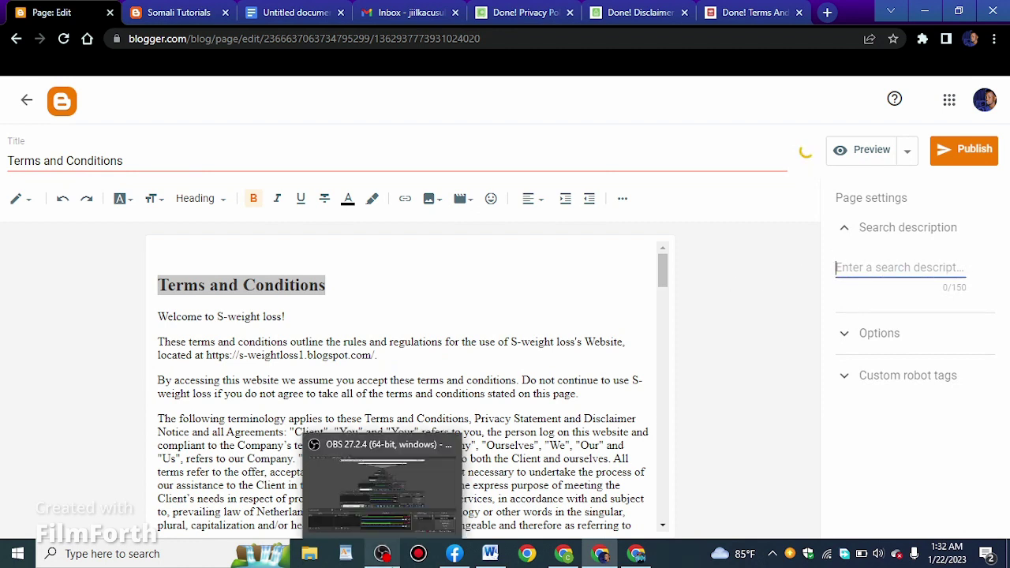
{"action": "type", "text": "S-weight"}
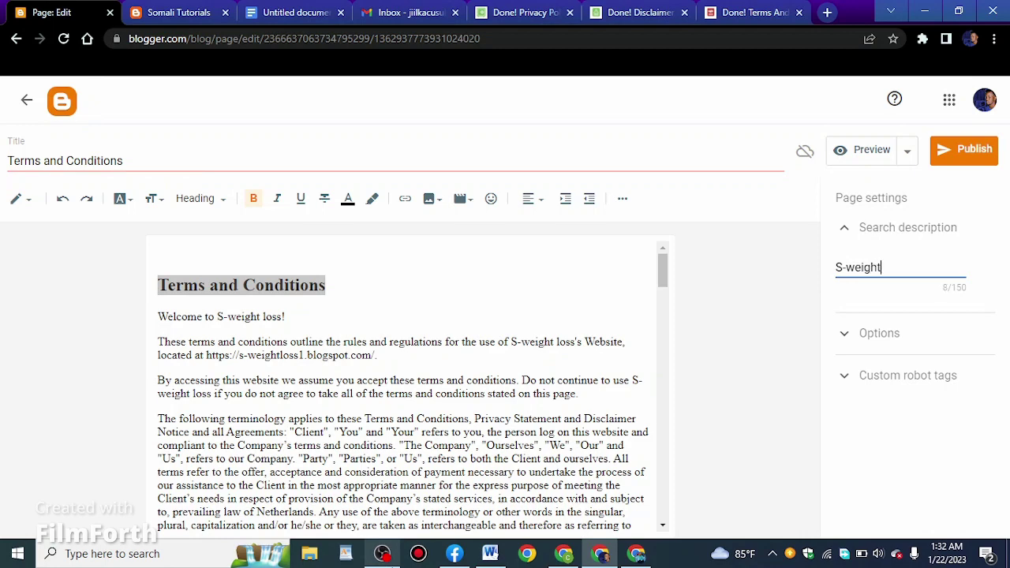
{"action": "type", "text": "ss"}
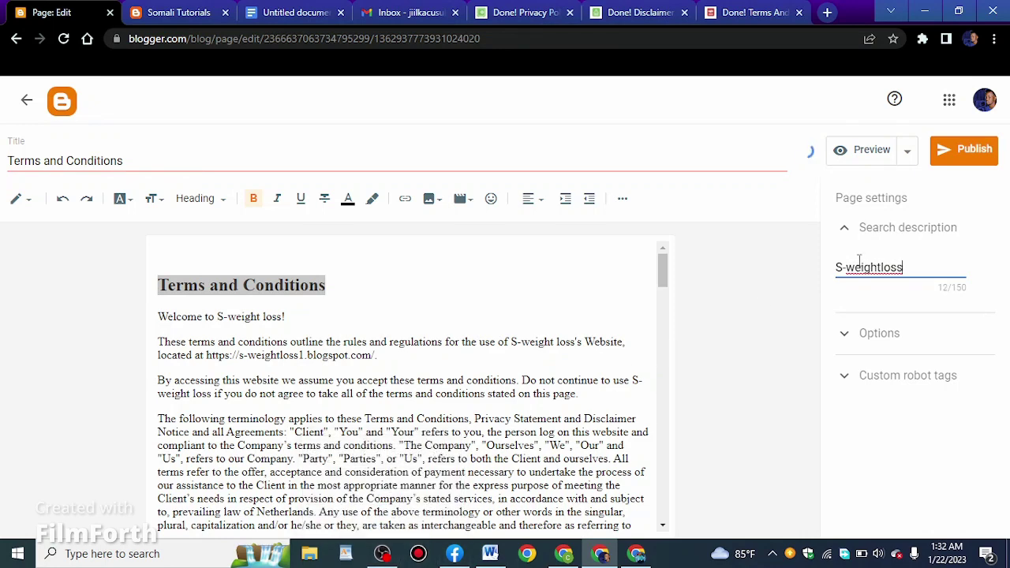
{"action": "left_click", "coordinate": [961, 158]}
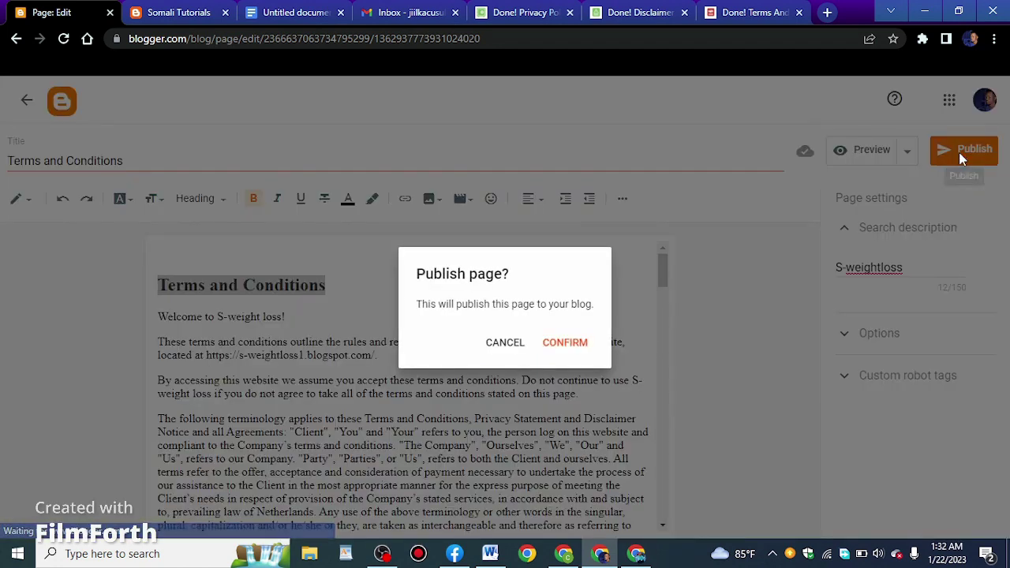
{"action": "left_click", "coordinate": [561, 348]}
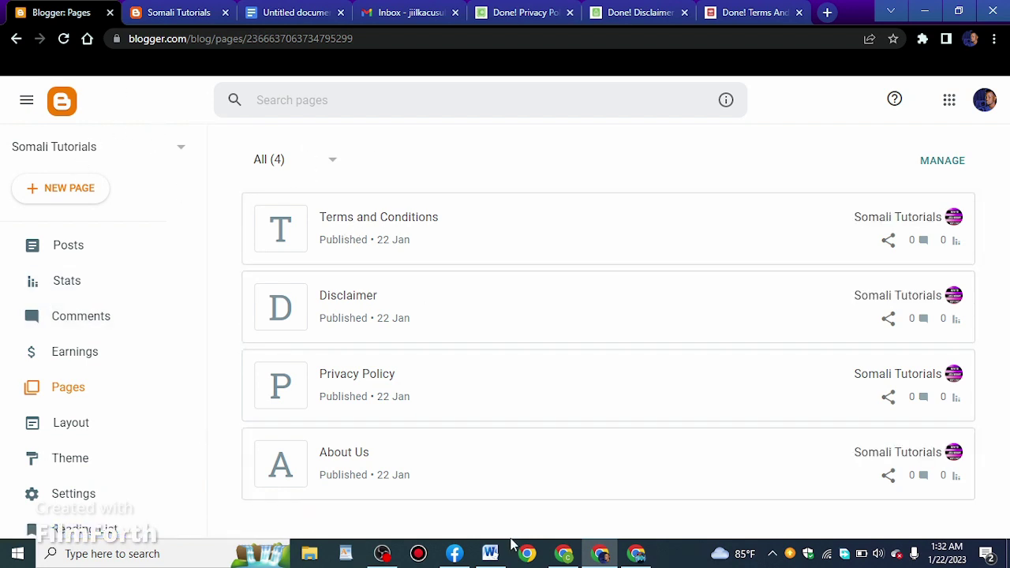
Compare the Word page checklist with Blogger's four published pages, then return to Blogger
{"action": "left_click", "coordinate": [491, 553]}
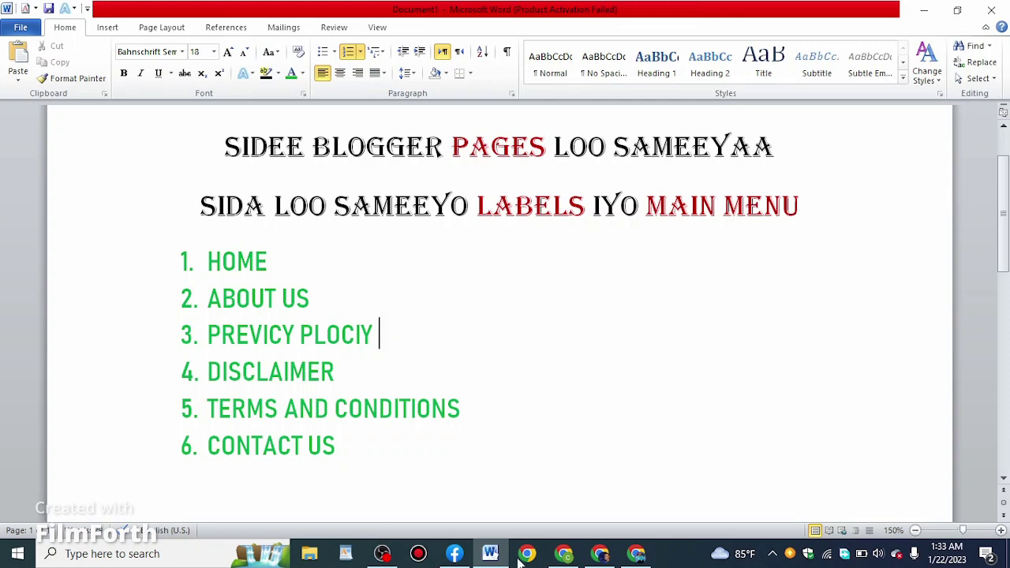
{"action": "left_click", "coordinate": [599, 553]}
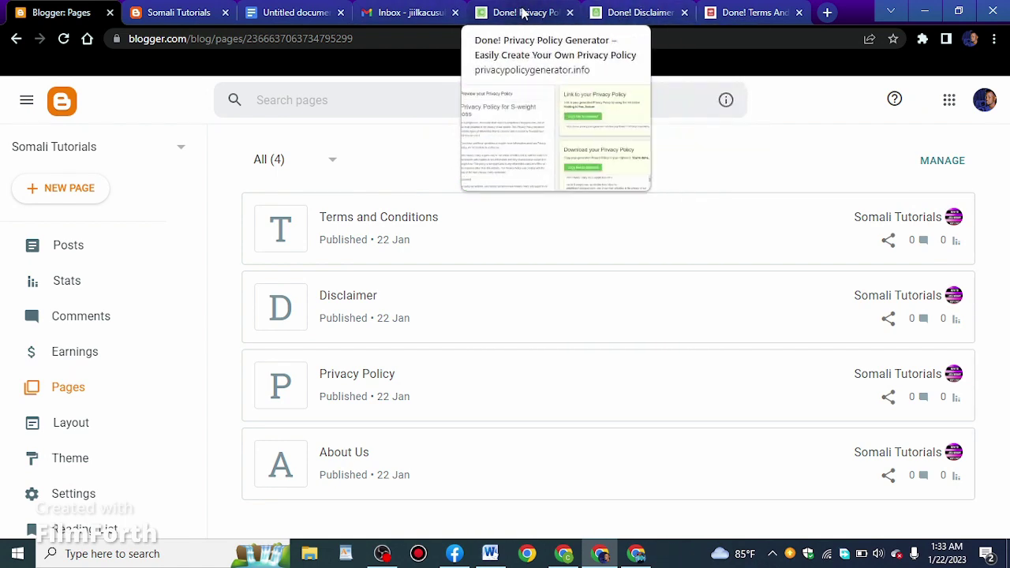
Open the Untitled Google Doc of contact form code and zoom in on the quickedit blogID line
{"action": "left_click", "coordinate": [299, 7]}
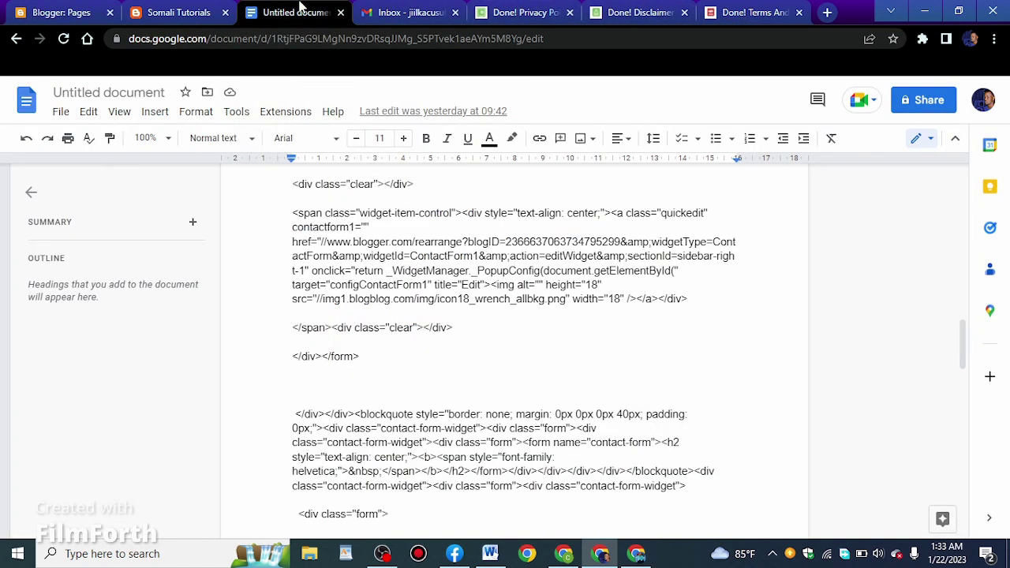
{"action": "scroll", "coordinate": [541, 343], "scroll_direction": "down", "scroll_amount": 8}
{"action": "scroll", "coordinate": [543, 341], "scroll_direction": "up", "scroll_amount": 5}
{"action": "scroll", "coordinate": [543, 341], "scroll_direction": "up", "scroll_amount": 10}
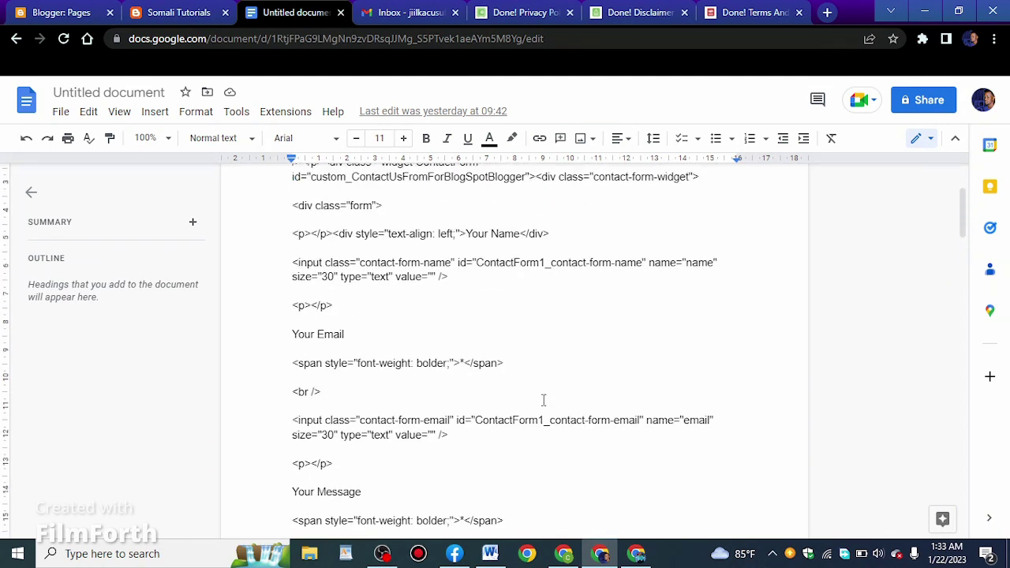
{"action": "scroll", "coordinate": [543, 401], "scroll_direction": "up", "scroll_amount": 3}
{"action": "scroll", "coordinate": [544, 401], "scroll_direction": "down", "scroll_amount": 15}
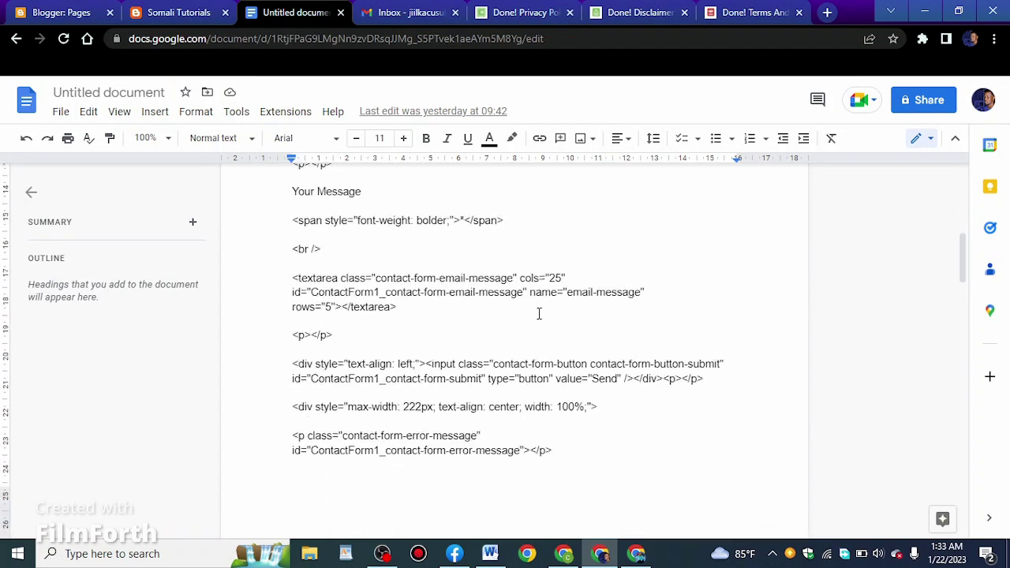
{"action": "scroll", "coordinate": [539, 312], "scroll_direction": "up", "scroll_amount": 5}
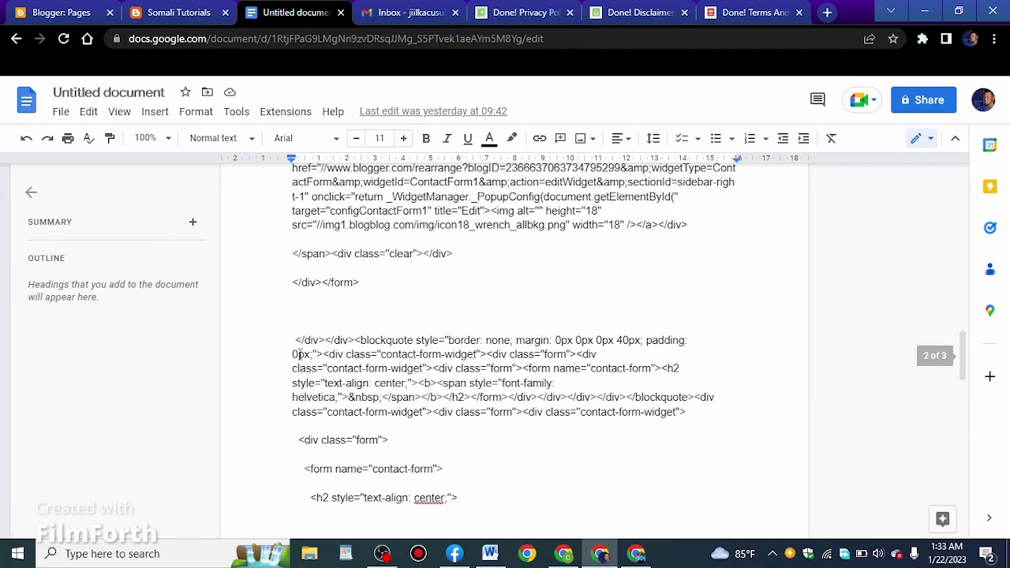
{"action": "scroll", "coordinate": [450, 387], "scroll_direction": "up", "scroll_amount": 2}
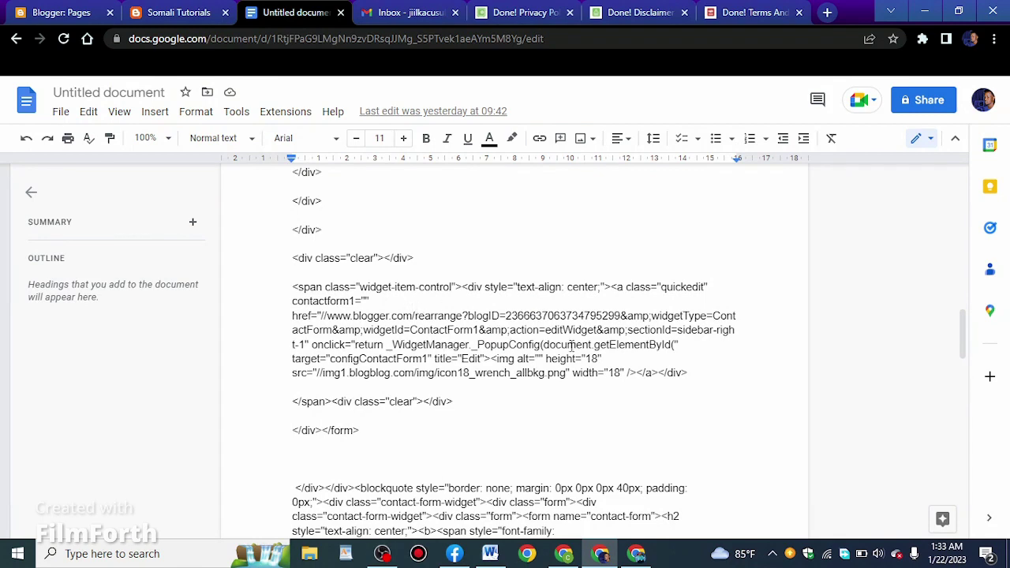
{"action": "key", "text": "ctrl+plus"}
{"action": "key", "text": "ctrl+plus"}
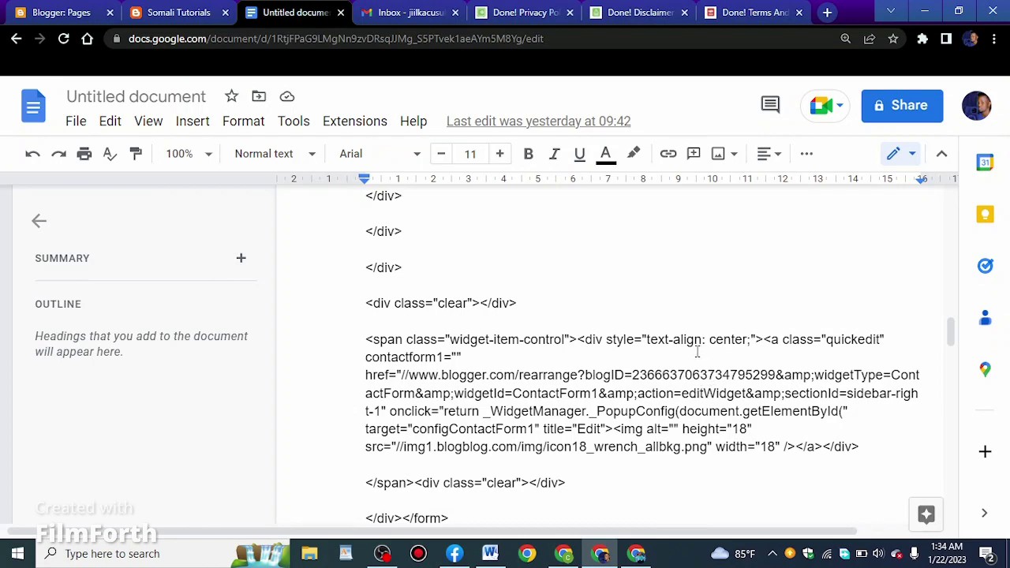
Copy the blog's ID number from the Blogger Pages address bar
{"action": "left_click", "coordinate": [49, 7]}
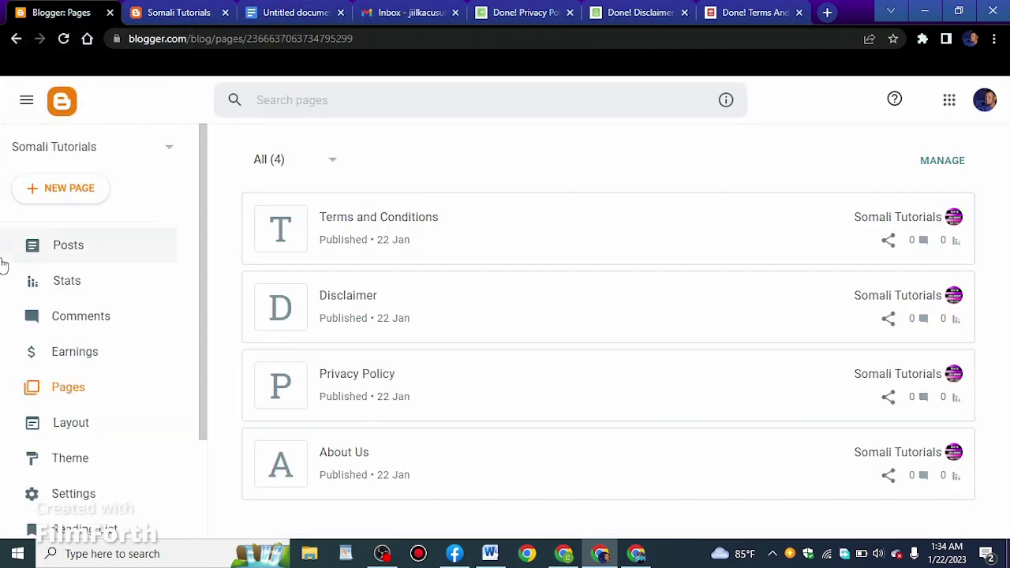
{"action": "left_click", "coordinate": [69, 108]}
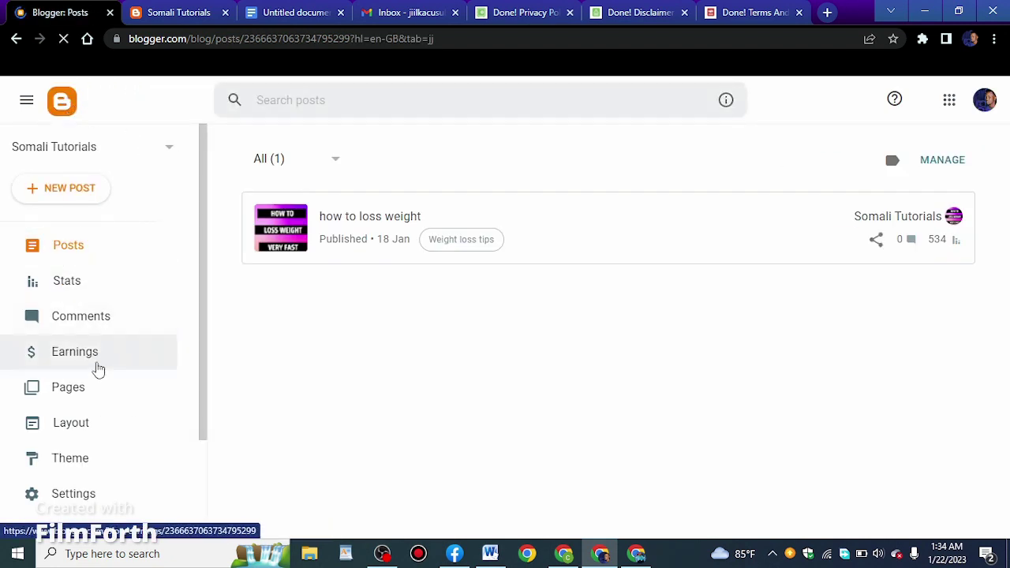
{"action": "left_click", "coordinate": [93, 399]}
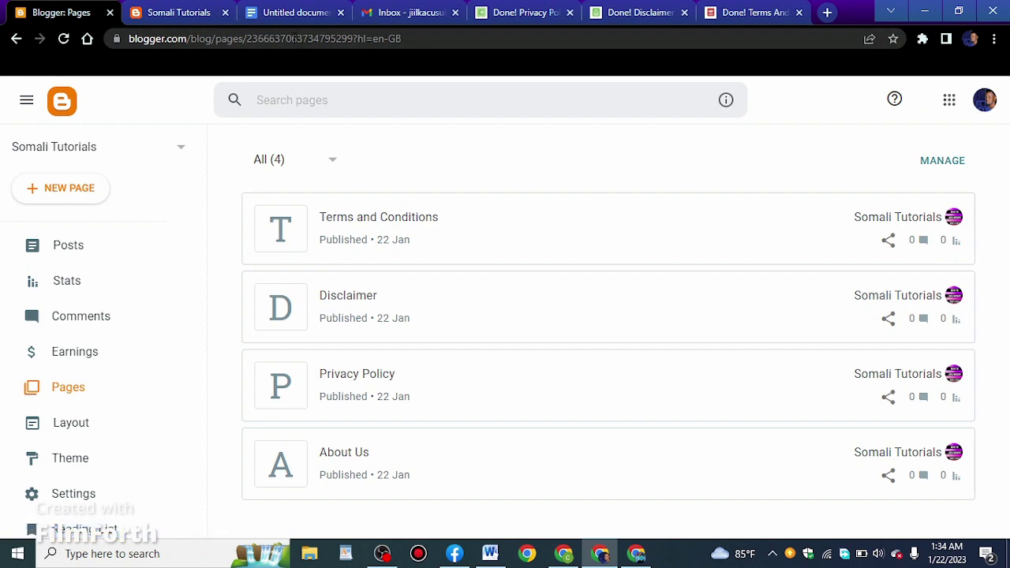
{"action": "key", "text": "ctrl+plus"}
{"action": "key", "text": "ctrl+plus"}
{"action": "key", "text": "ctrl+plus"}
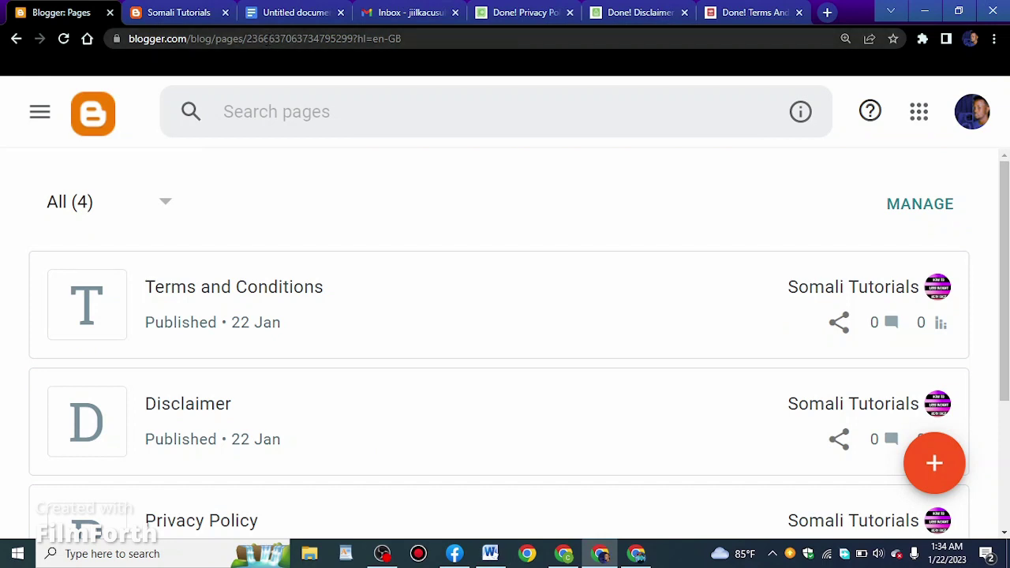
{"action": "key", "text": "ctrl+minus"}
{"action": "key", "text": "ctrl+minus"}
{"action": "key", "text": "ctrl+minus"}
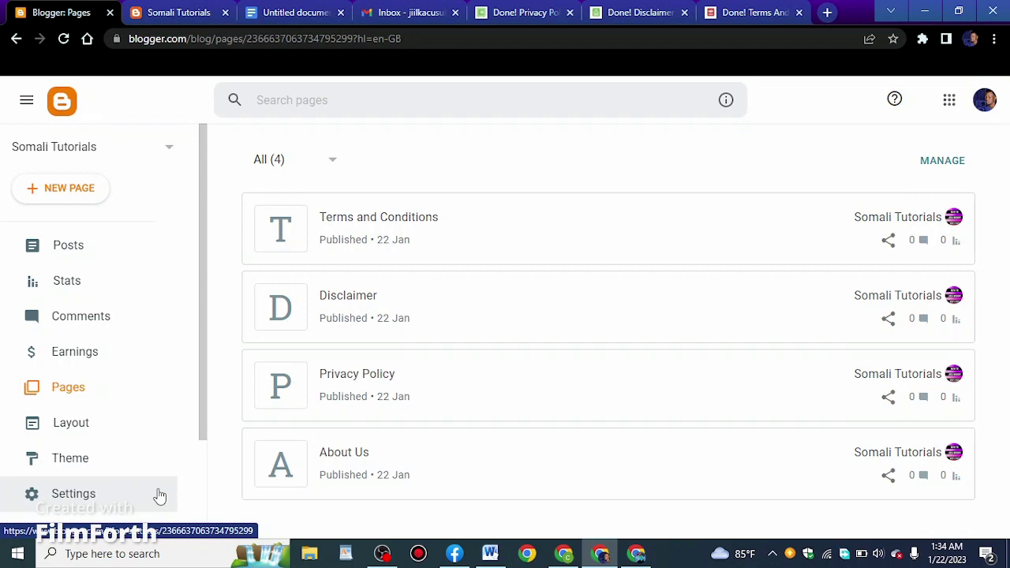
{"action": "left_click", "coordinate": [281, 39]}
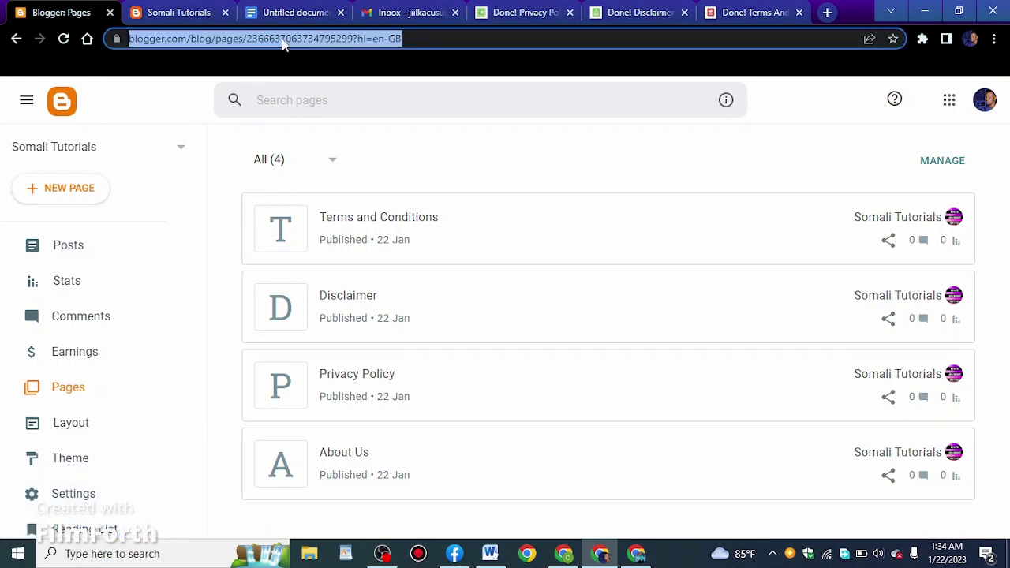
{"action": "double_click", "coordinate": [346, 38]}
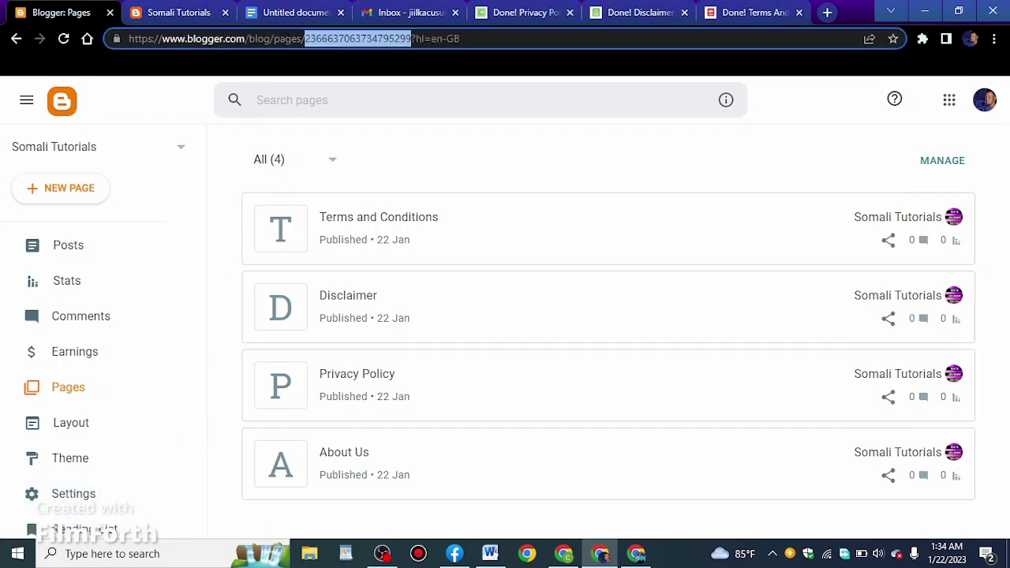
{"action": "right_click", "coordinate": [346, 40]}
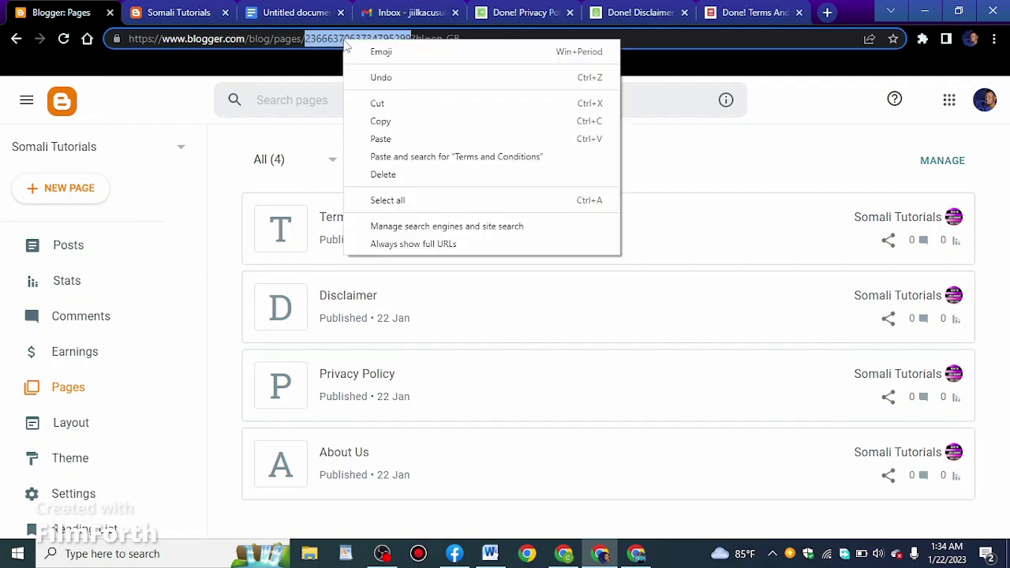
{"action": "left_click", "coordinate": [381, 122]}
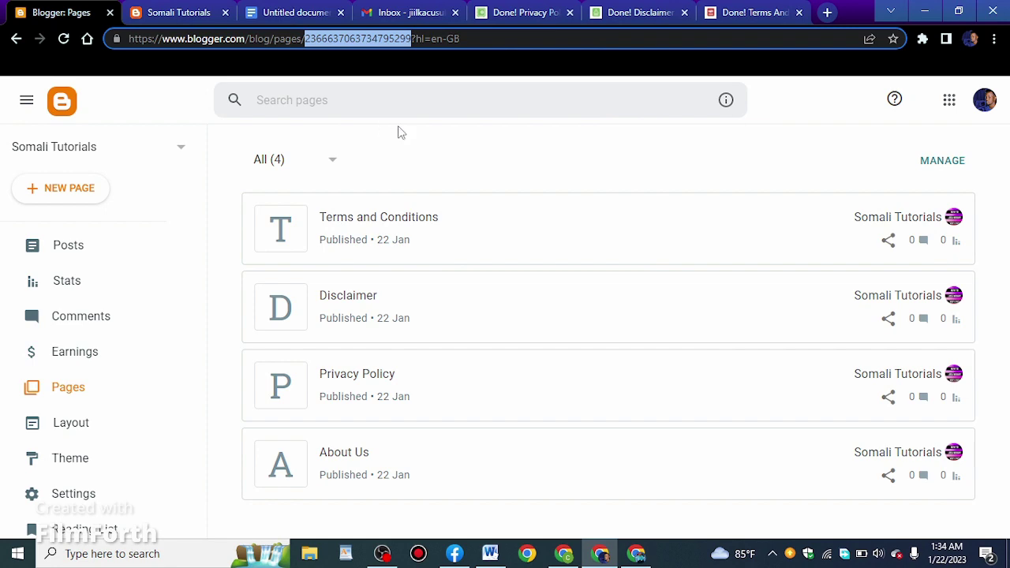
{"action": "left_click", "coordinate": [277, 14]}
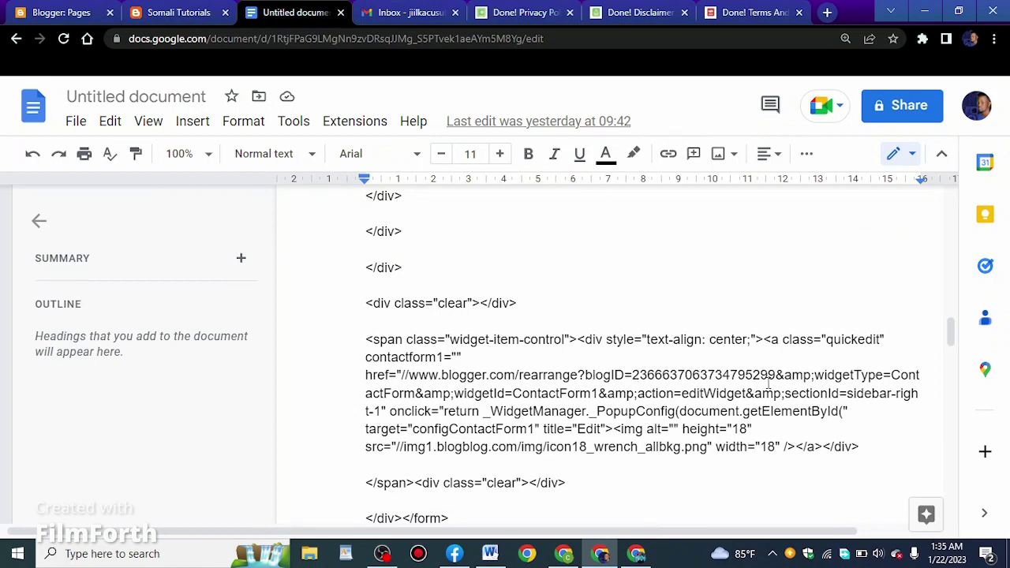
Replace the old blogID number in the form code with this blog's copied ID
{"action": "double_click", "coordinate": [732, 375]}
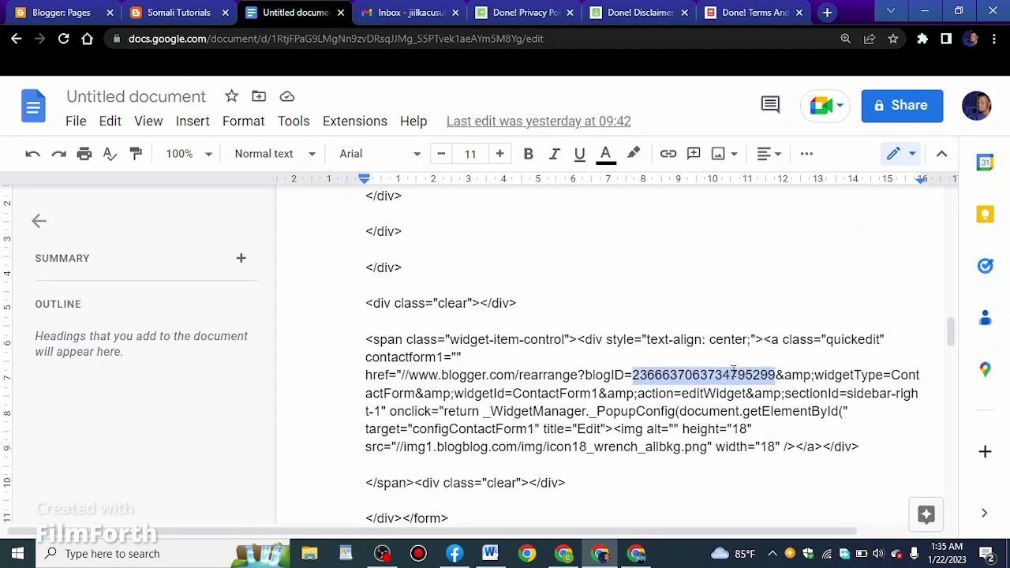
{"action": "right_click", "coordinate": [676, 378]}
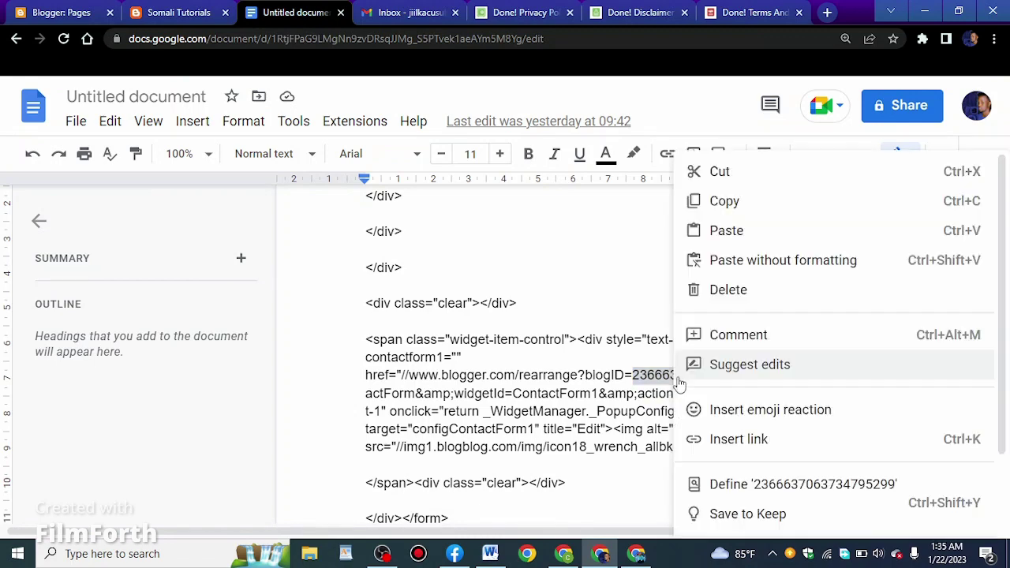
{"action": "left_click", "coordinate": [715, 229]}
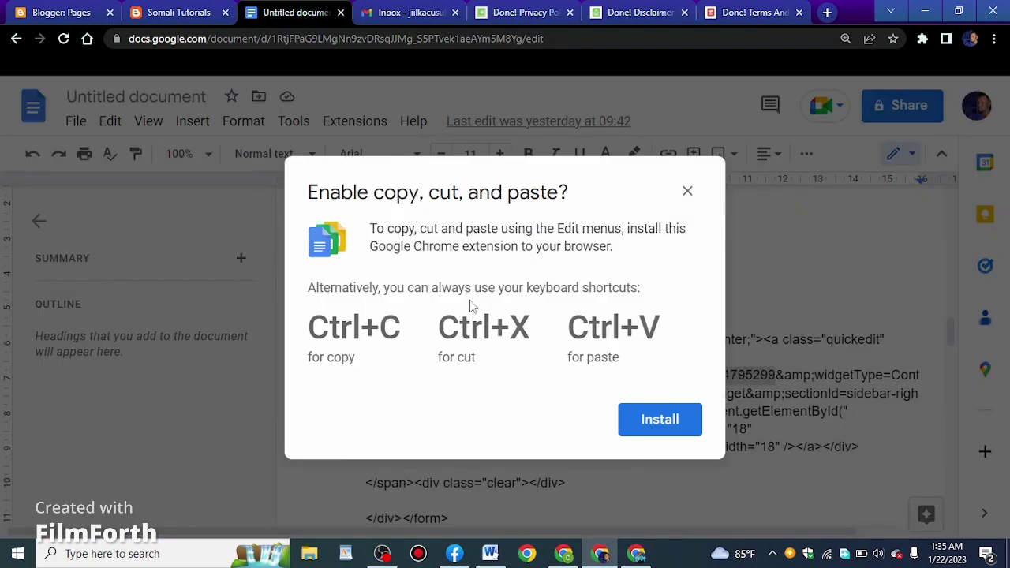
{"action": "left_click", "coordinate": [685, 195]}
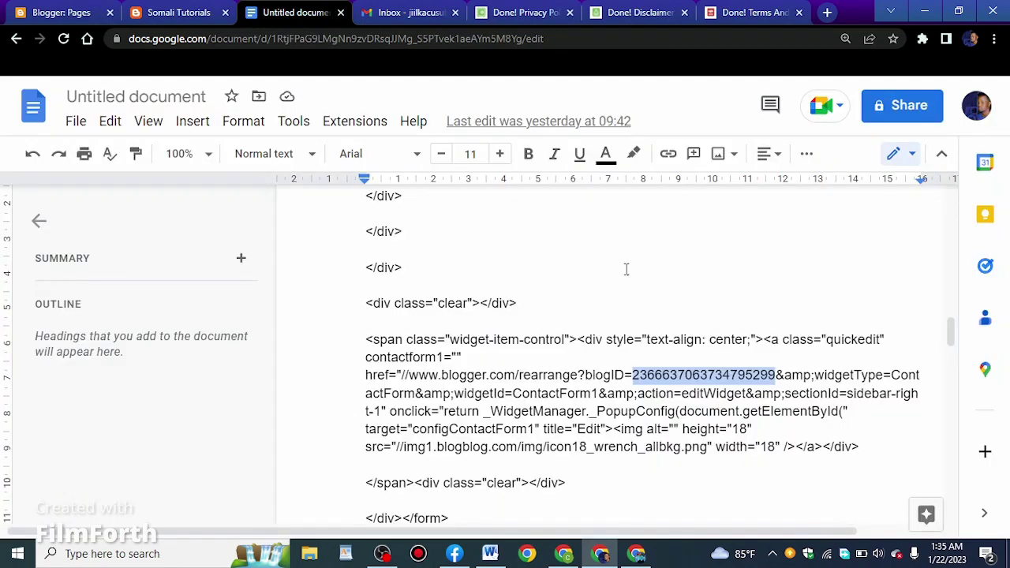
{"action": "key", "text": "ctrl+v"}
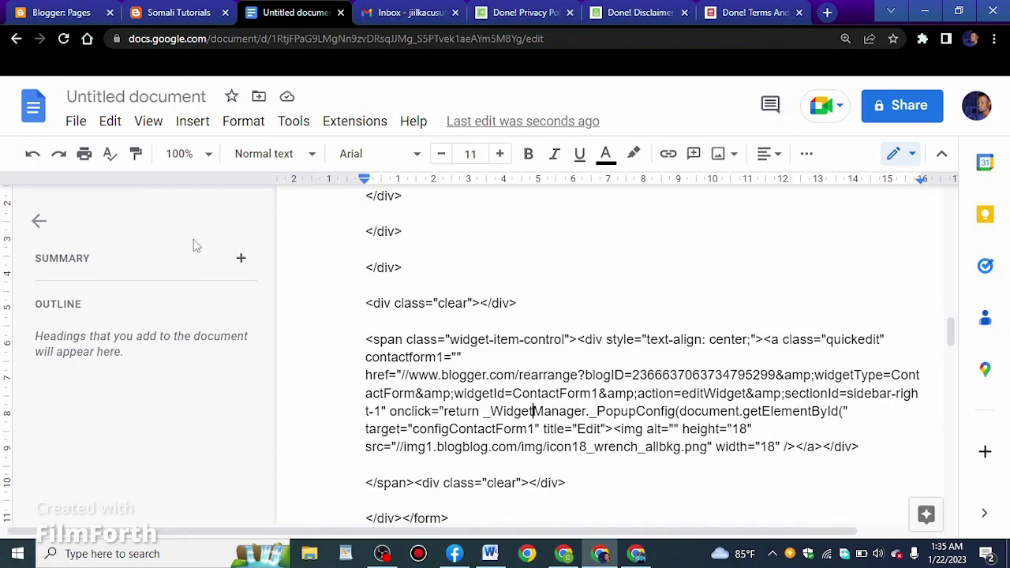
Copy the entire contact form code and start a new Blogger page
{"action": "key", "text": "ctrl+a"}
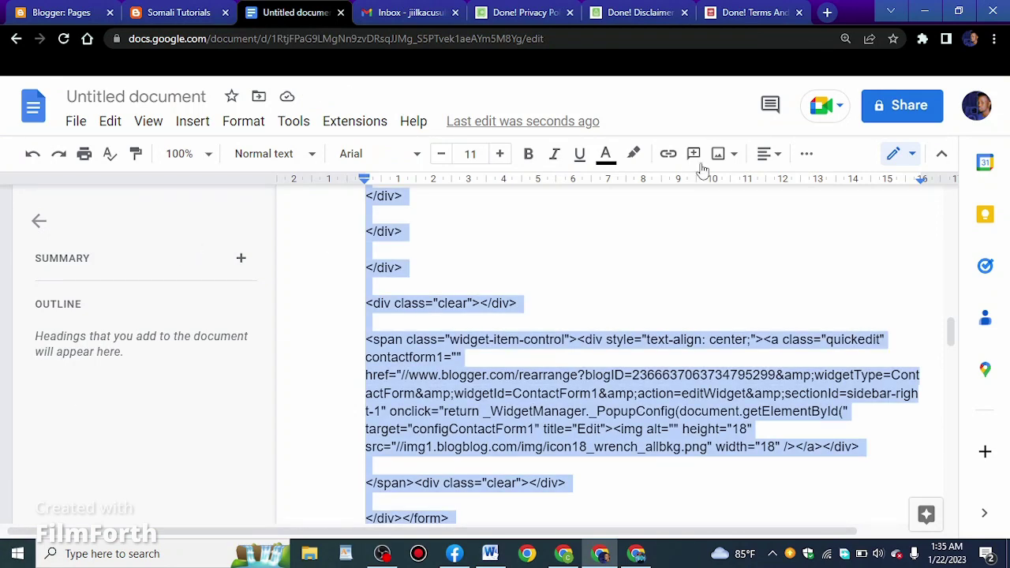
{"action": "right_click", "coordinate": [542, 412]}
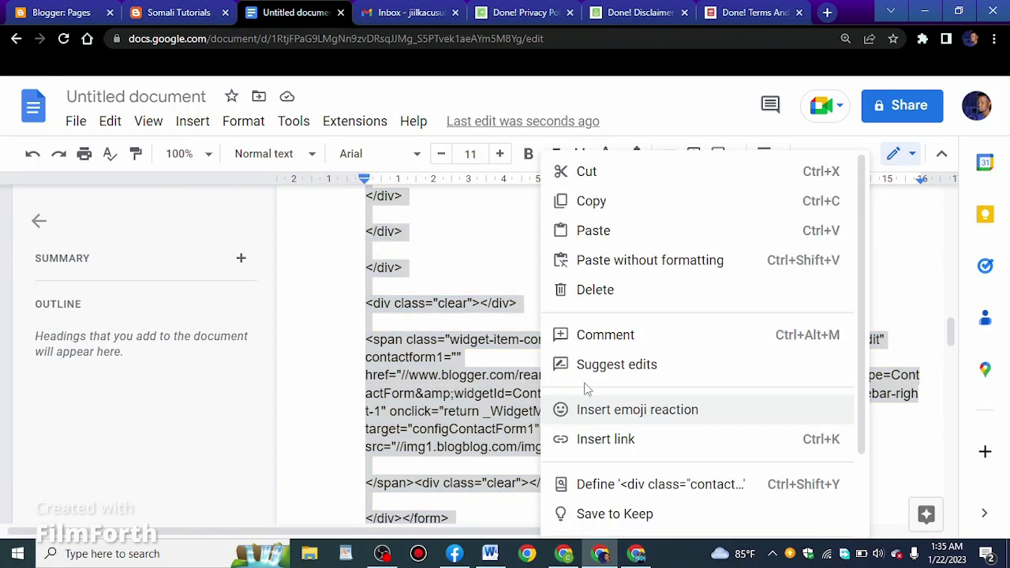
{"action": "left_click", "coordinate": [598, 201]}
{"action": "left_click", "coordinate": [77, 8]}
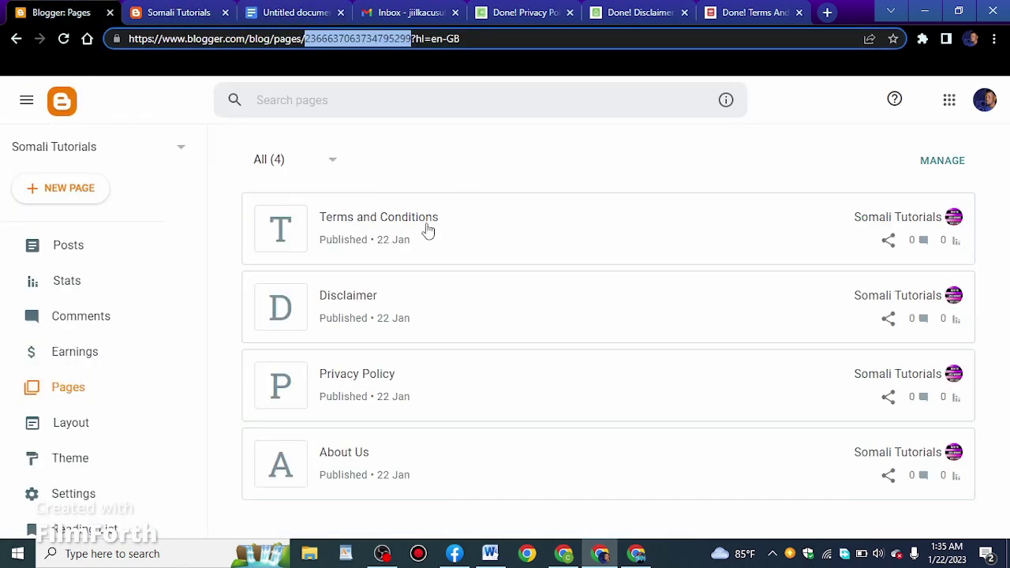
{"action": "left_click", "coordinate": [79, 197]}
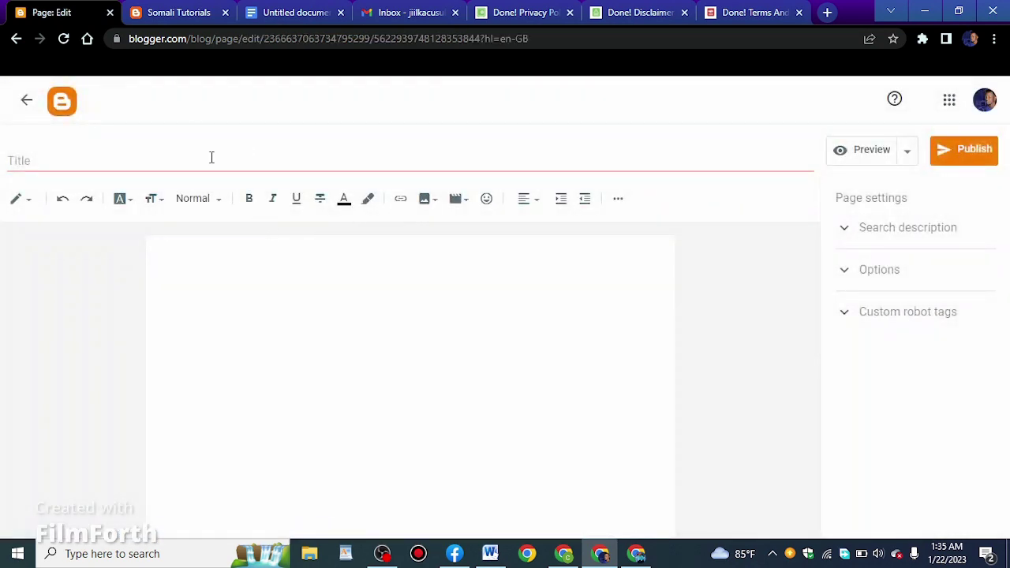
Title the new page 'Contact Us' and switch its body to HTML view
{"action": "left_click", "coordinate": [211, 160]}
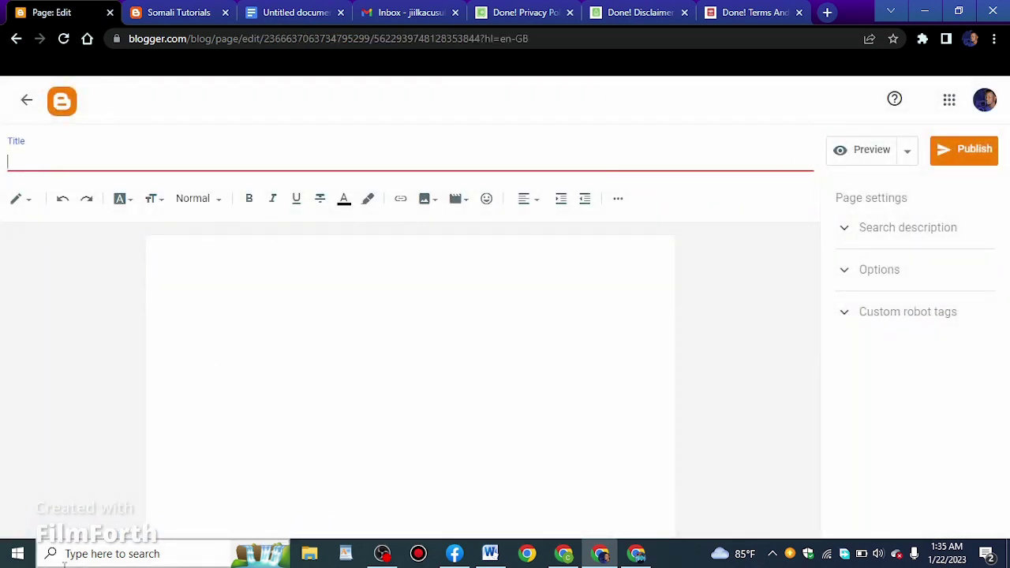
{"action": "type", "text": "Contact U"}
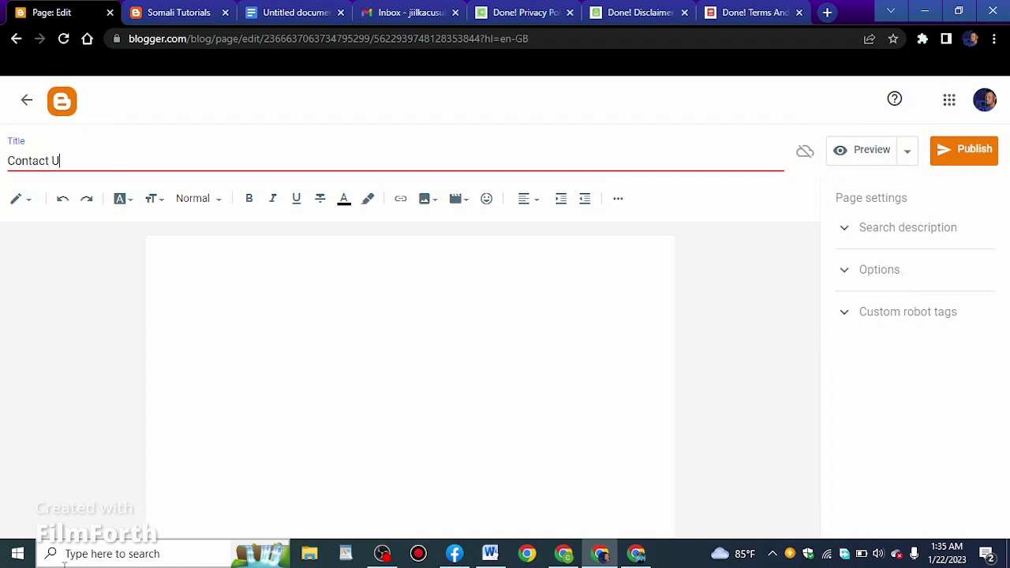
{"action": "type", "text": "s"}
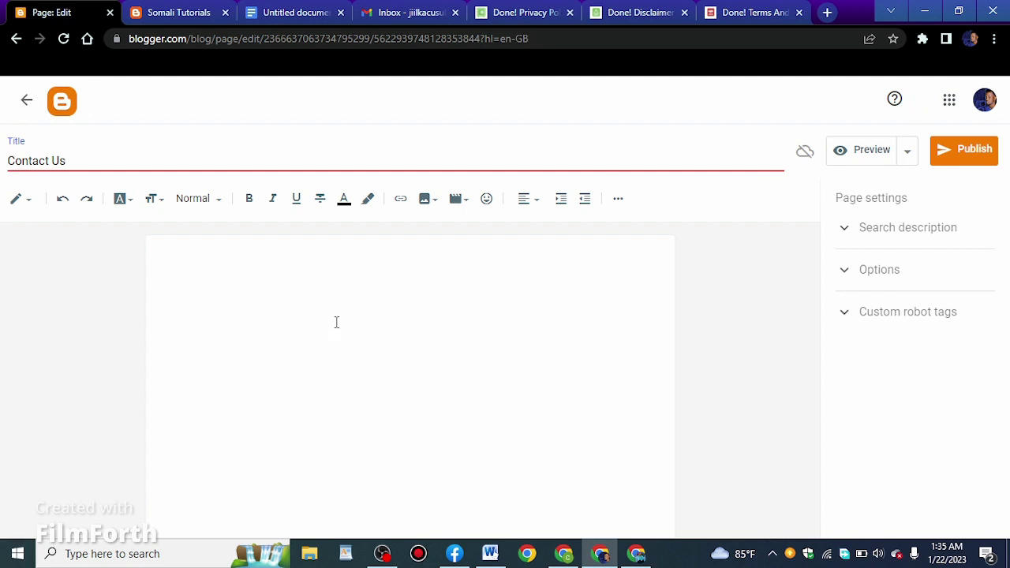
{"action": "left_click", "coordinate": [336, 322]}
{"action": "left_click", "coordinate": [20, 201]}
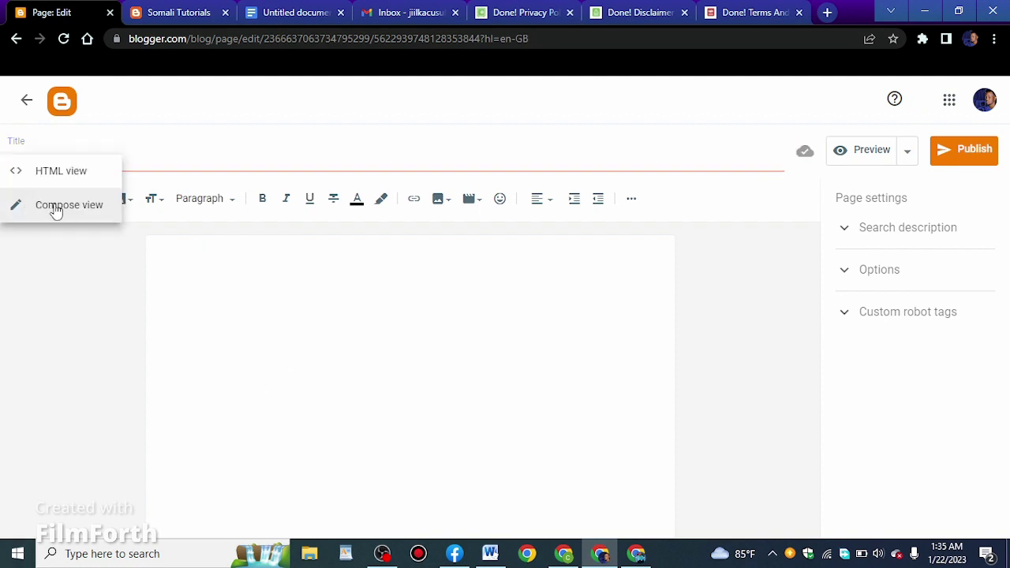
{"action": "left_click", "coordinate": [66, 175]}
Replace the empty placeholder with the pasted contact form code and return to Compose view
{"action": "left_click_drag", "start_coordinate": [126, 228], "coordinate": [5, 235]}
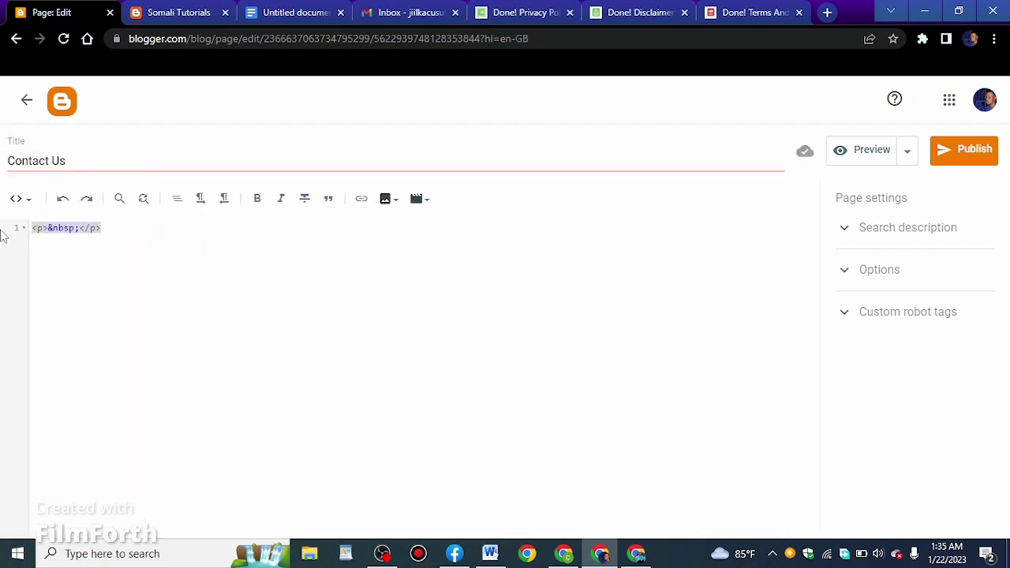
{"action": "key", "text": "BackSpace"}
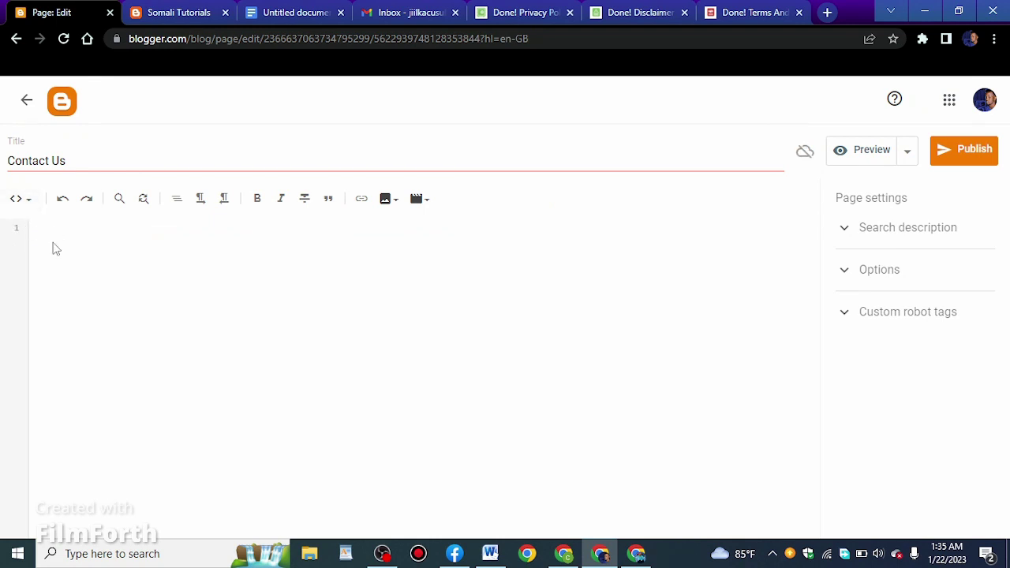
{"action": "right_click", "coordinate": [53, 243]}
{"action": "left_click", "coordinate": [68, 360]}
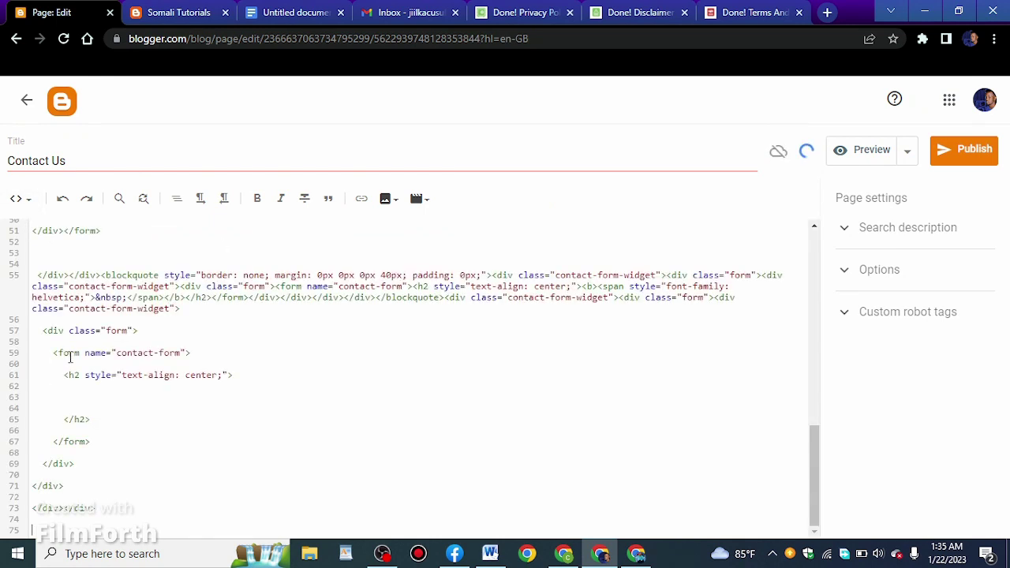
{"action": "left_click", "coordinate": [21, 198]}
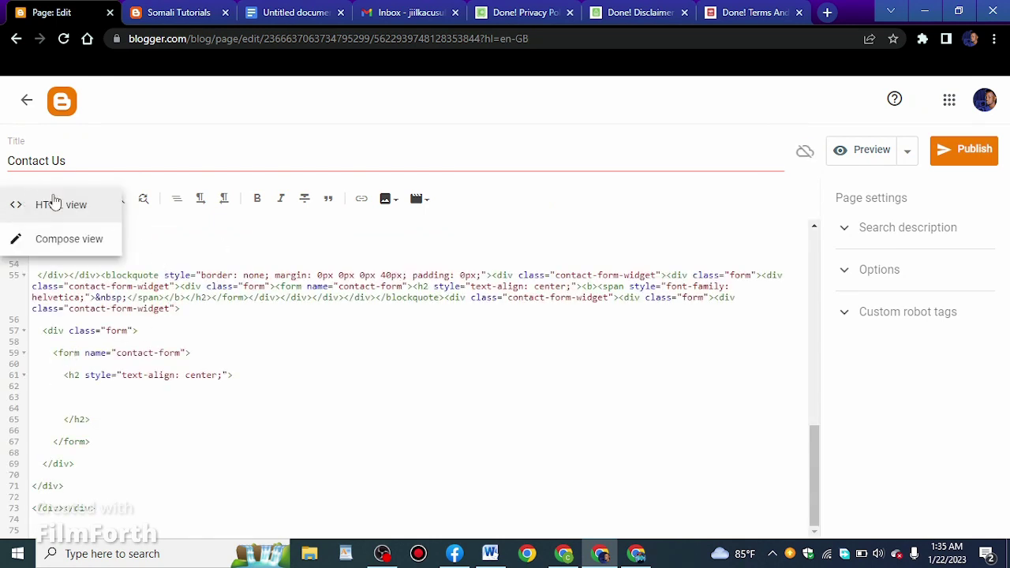
{"action": "left_click", "coordinate": [75, 239]}
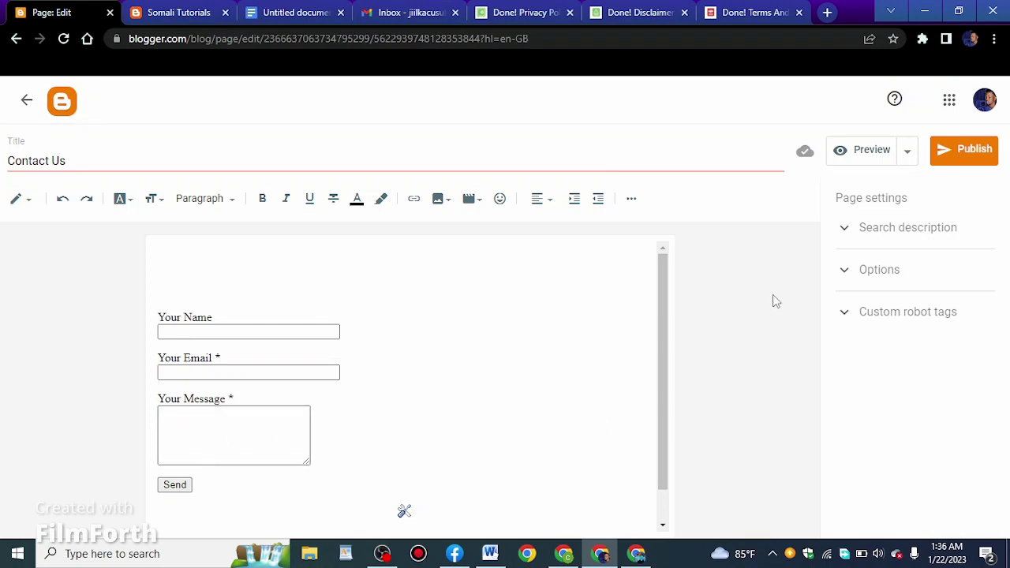
Give the Contact Us page the search description 'S-weightloss' and publish it
{"action": "left_click", "coordinate": [890, 231]}
{"action": "left_click", "coordinate": [838, 266]}
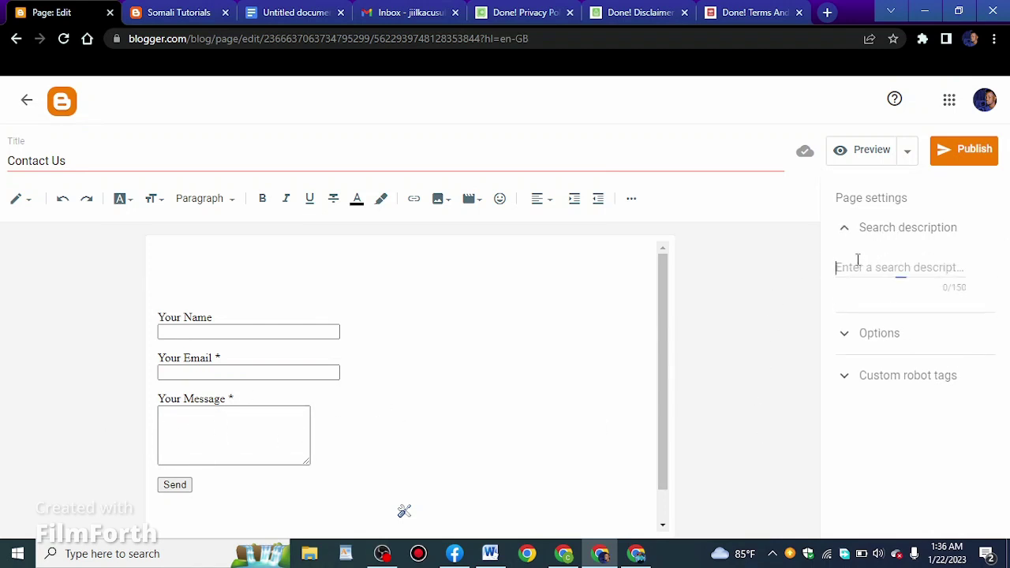
{"action": "type", "text": "S-weightloss"}
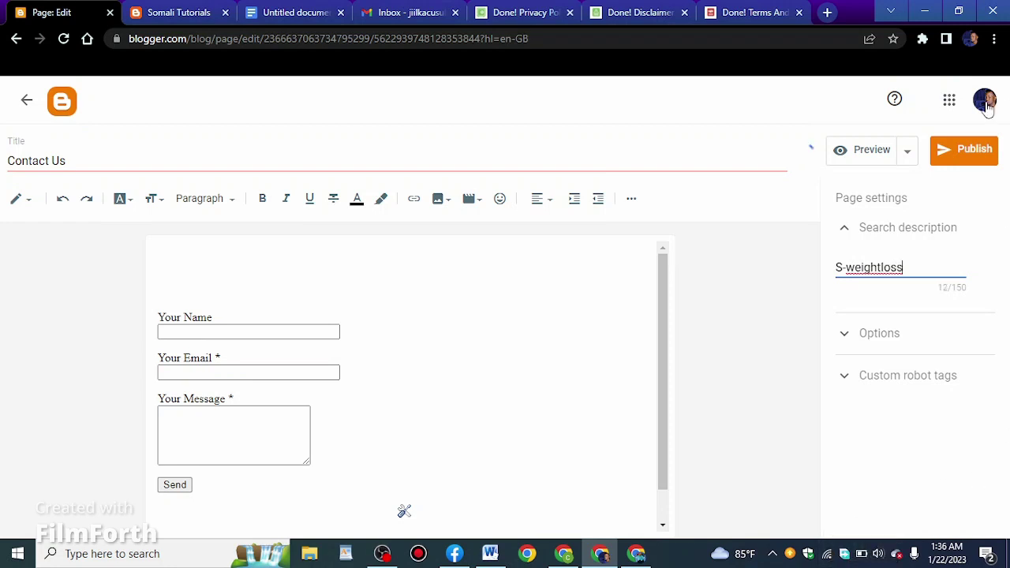
{"action": "left_click", "coordinate": [959, 154]}
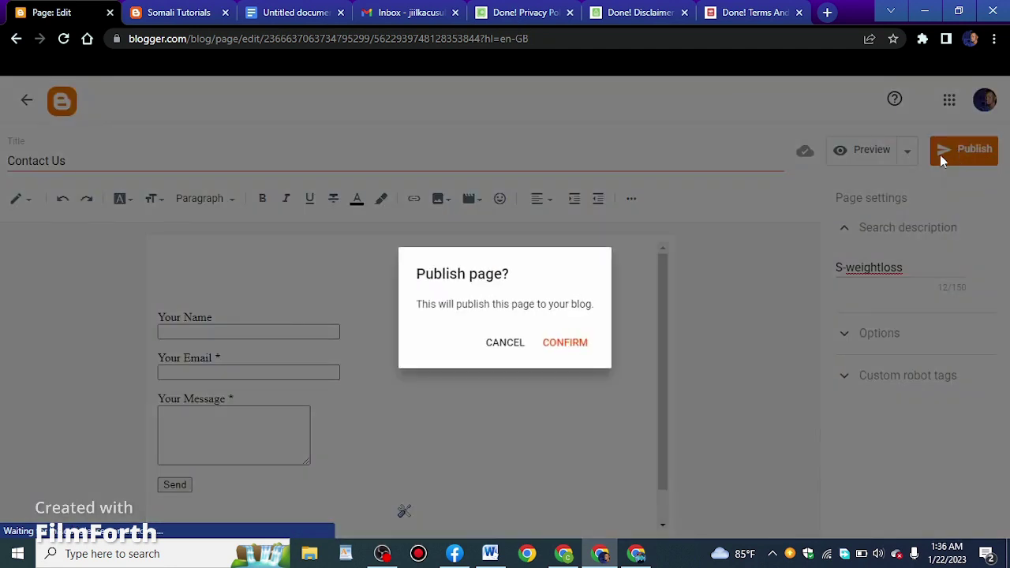
{"action": "left_click", "coordinate": [577, 343]}
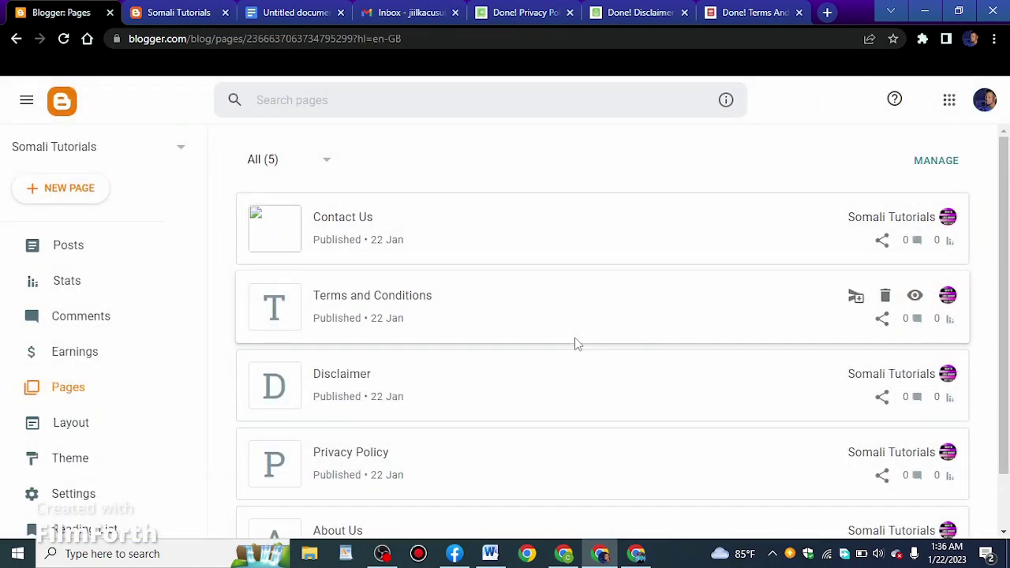
Check the live Somali Tutorials blog homepage
{"action": "scroll", "coordinate": [581, 341], "scroll_direction": "down", "scroll_amount": 1}
{"action": "scroll", "coordinate": [553, 386], "scroll_direction": "up", "scroll_amount": 1}
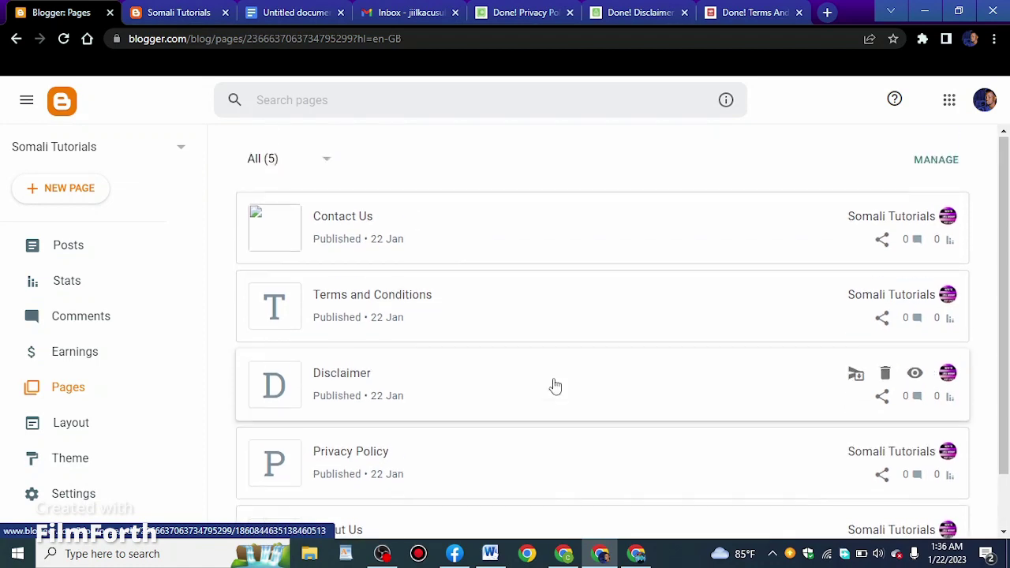
{"action": "scroll", "coordinate": [555, 385], "scroll_direction": "down", "scroll_amount": 1}
{"action": "scroll", "coordinate": [555, 384], "scroll_direction": "up", "scroll_amount": 1}
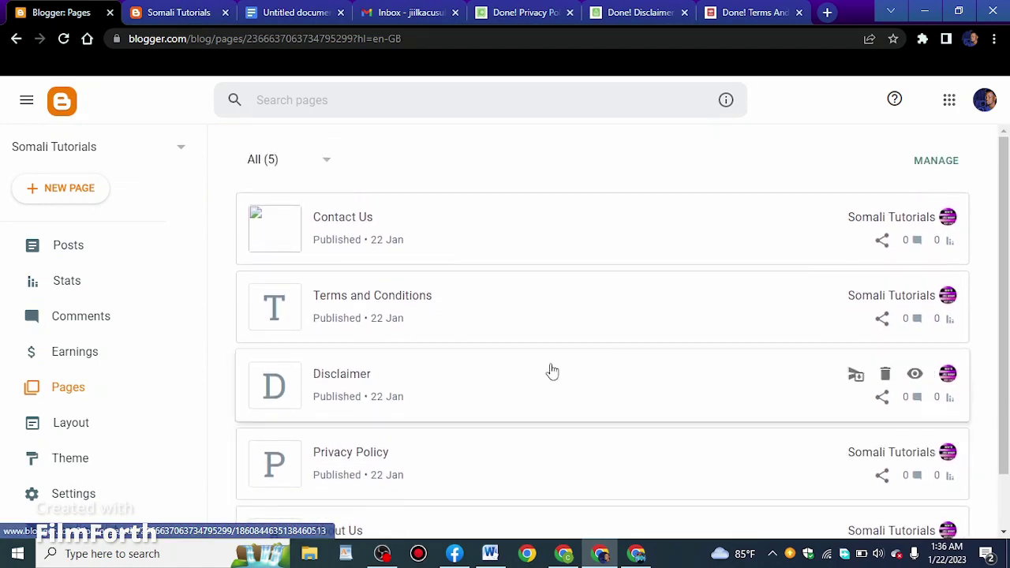
{"action": "left_click", "coordinate": [187, 13]}
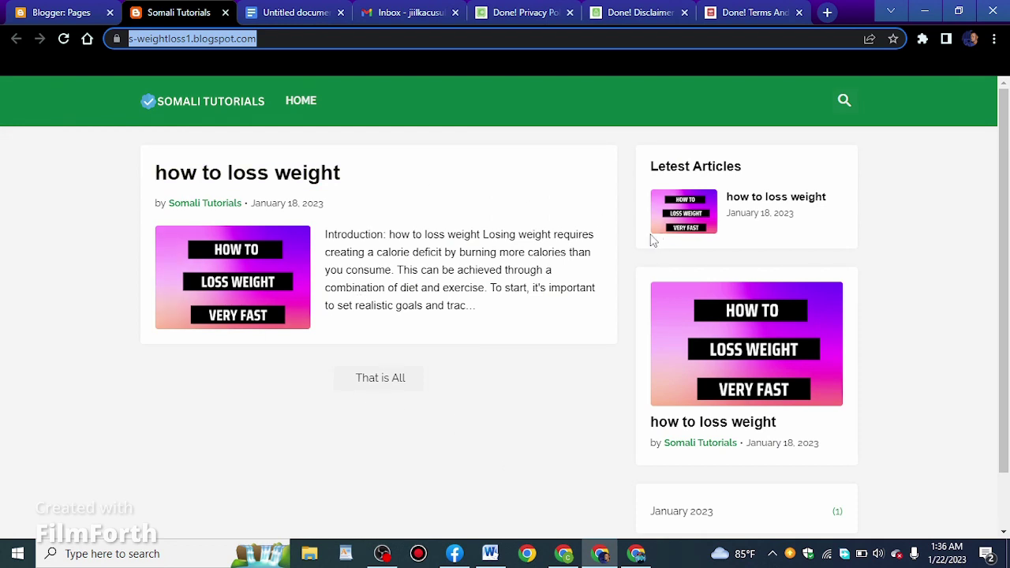
{"action": "left_click", "coordinate": [259, 401]}
{"action": "scroll", "coordinate": [505, 355], "scroll_direction": "down", "scroll_amount": 1}
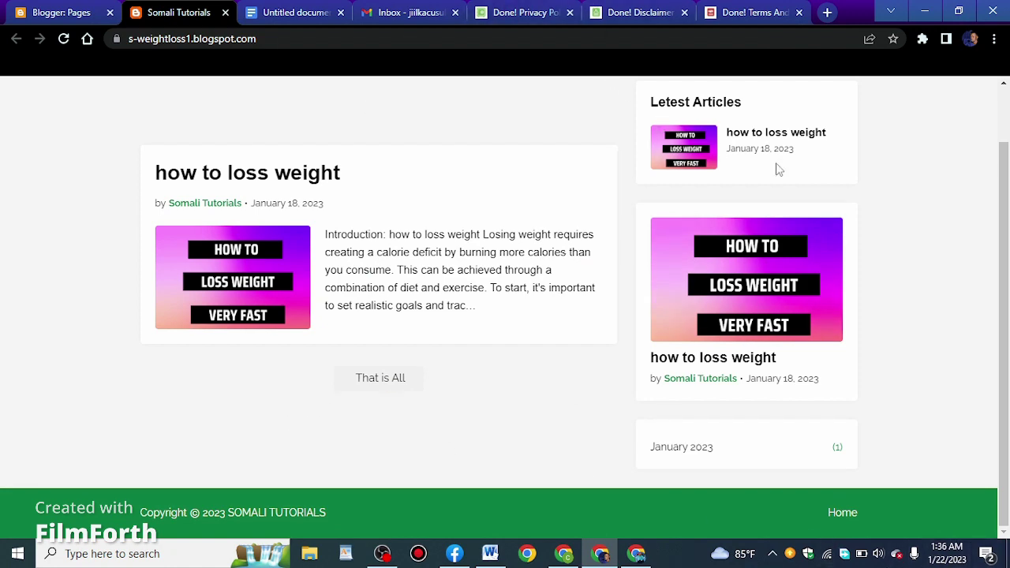
Copy the About Us page's link from its sharing options in Pages
{"action": "left_click", "coordinate": [47, 12]}
{"action": "scroll", "coordinate": [489, 376], "scroll_direction": "down", "scroll_amount": 1}
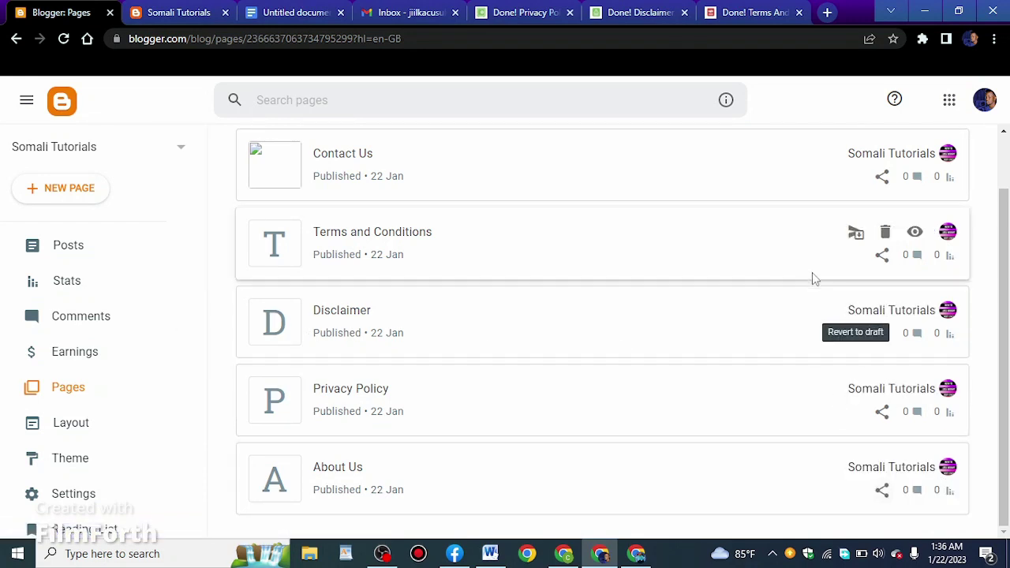
{"action": "left_click", "coordinate": [882, 490]}
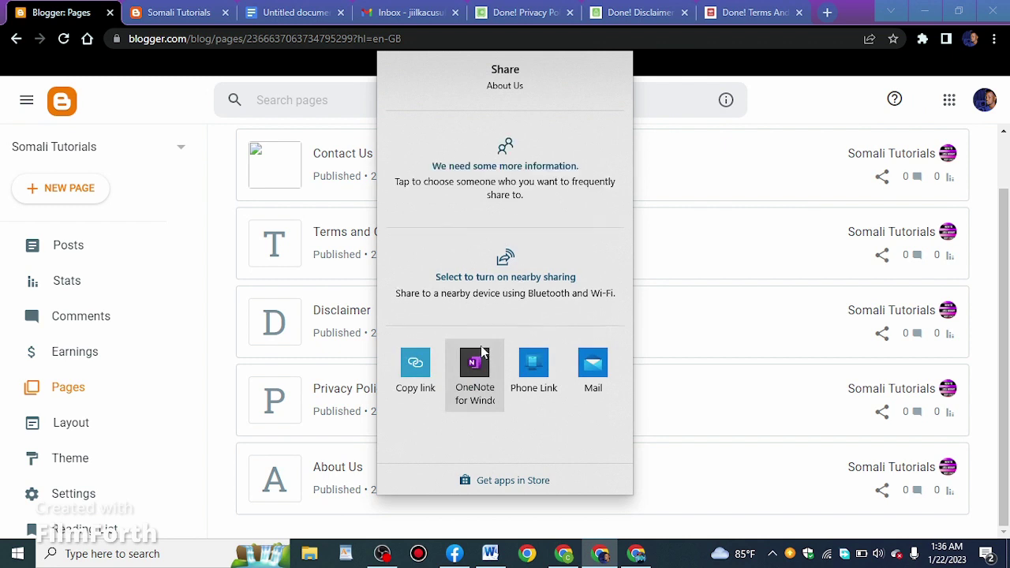
{"action": "left_click", "coordinate": [415, 374]}
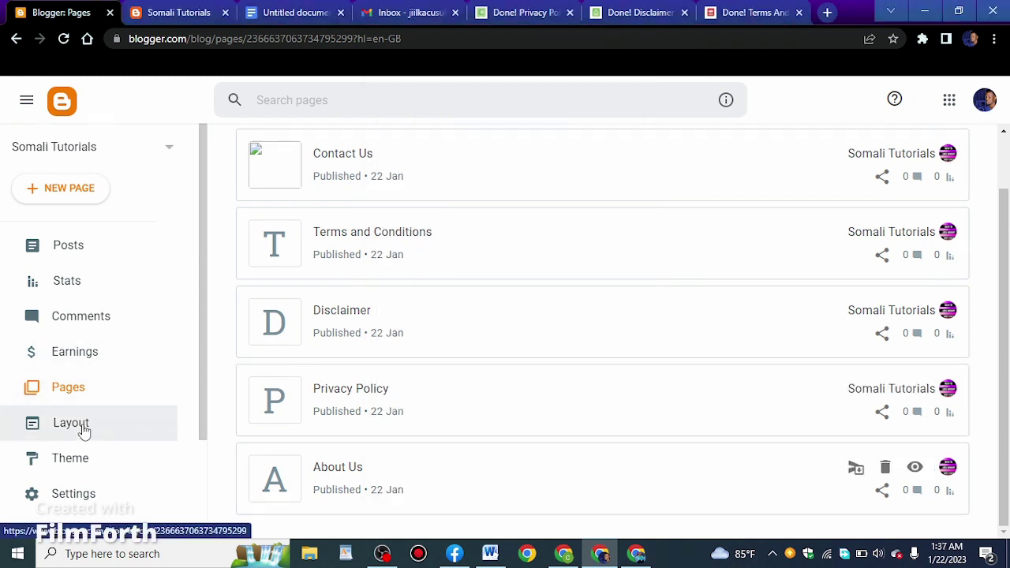
In Layout, edit the footer Pages link list and add a new item
{"action": "left_click", "coordinate": [81, 430]}
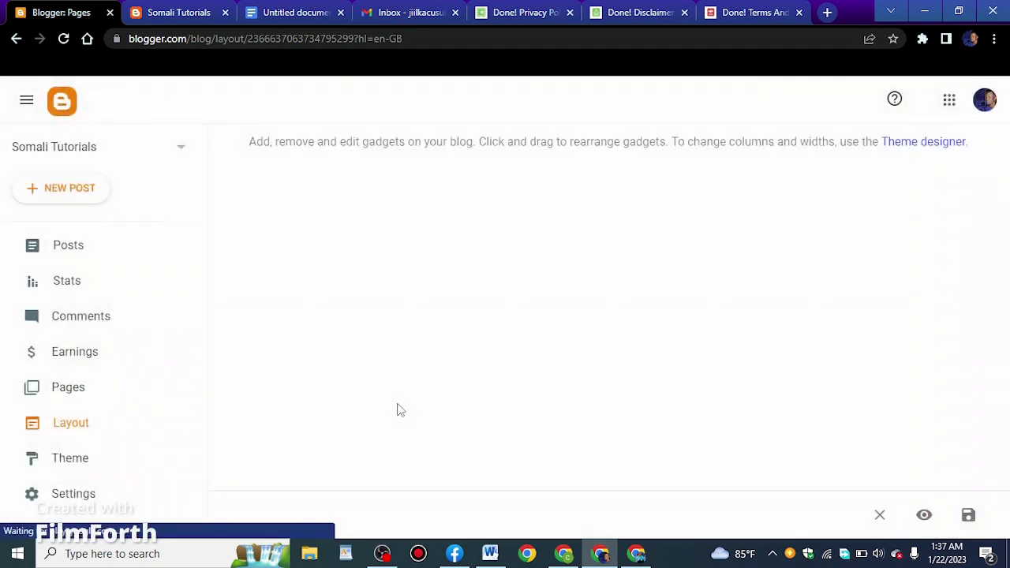
{"action": "scroll", "coordinate": [939, 387], "scroll_direction": "down", "scroll_amount": 10}
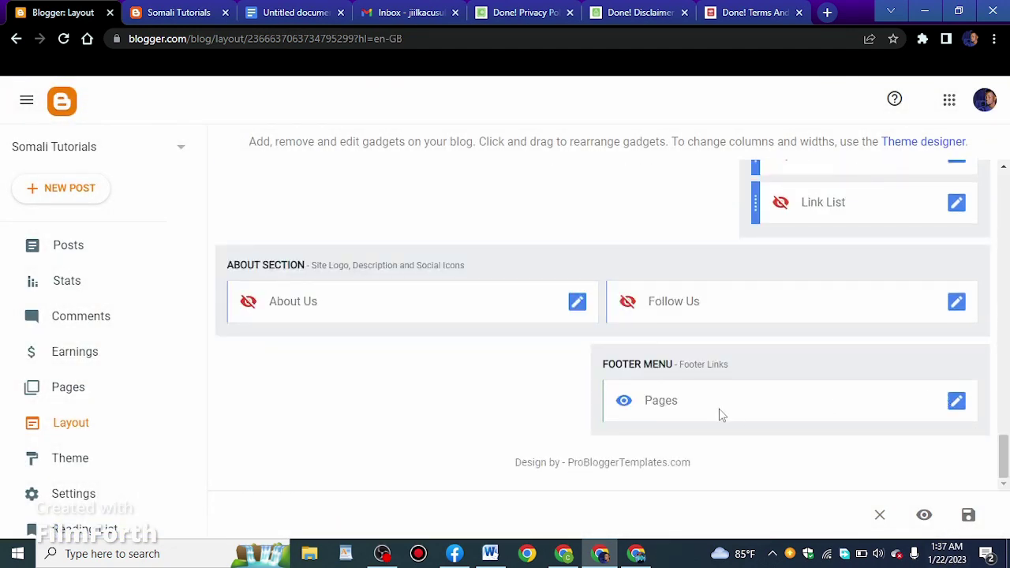
{"action": "left_click", "coordinate": [956, 408]}
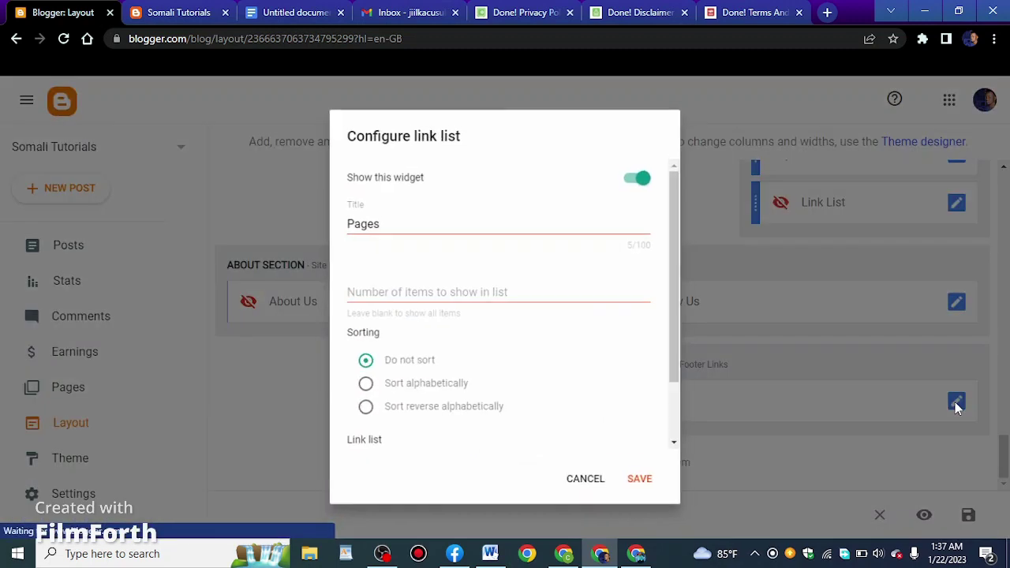
{"action": "scroll", "coordinate": [409, 282], "scroll_direction": "down", "scroll_amount": 2}
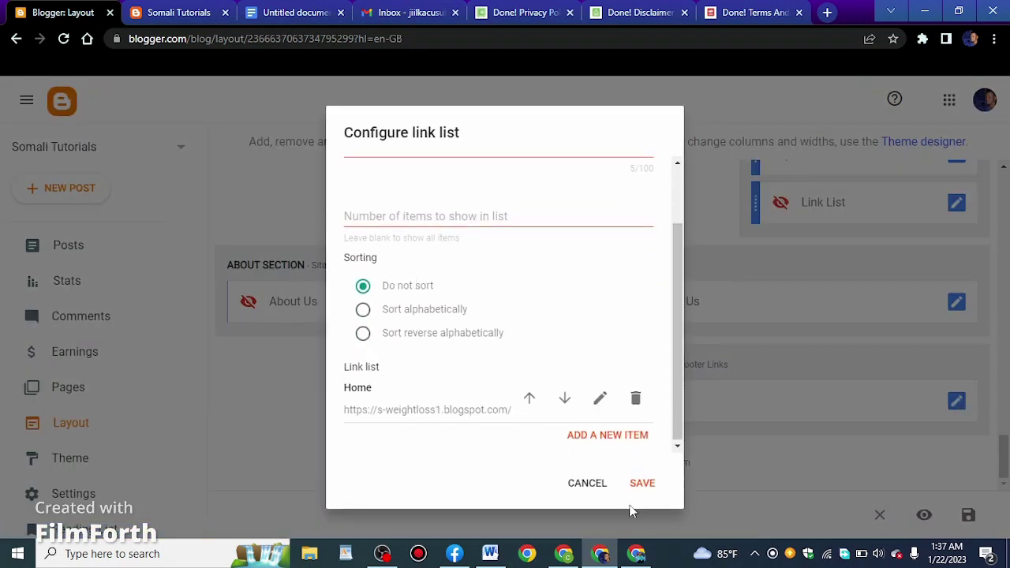
{"action": "left_click", "coordinate": [606, 437]}
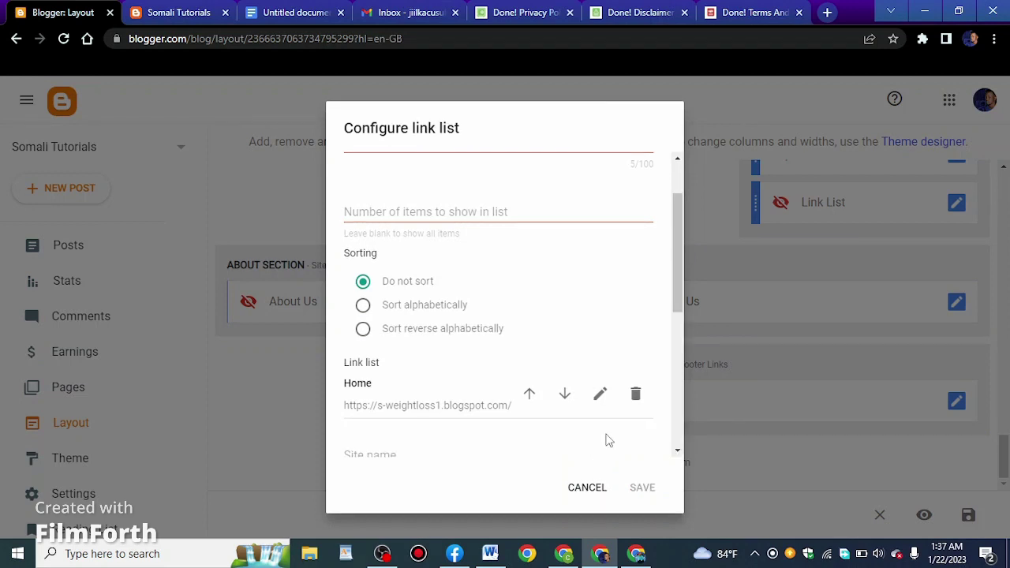
{"action": "scroll", "coordinate": [425, 437], "scroll_direction": "down", "scroll_amount": 2}
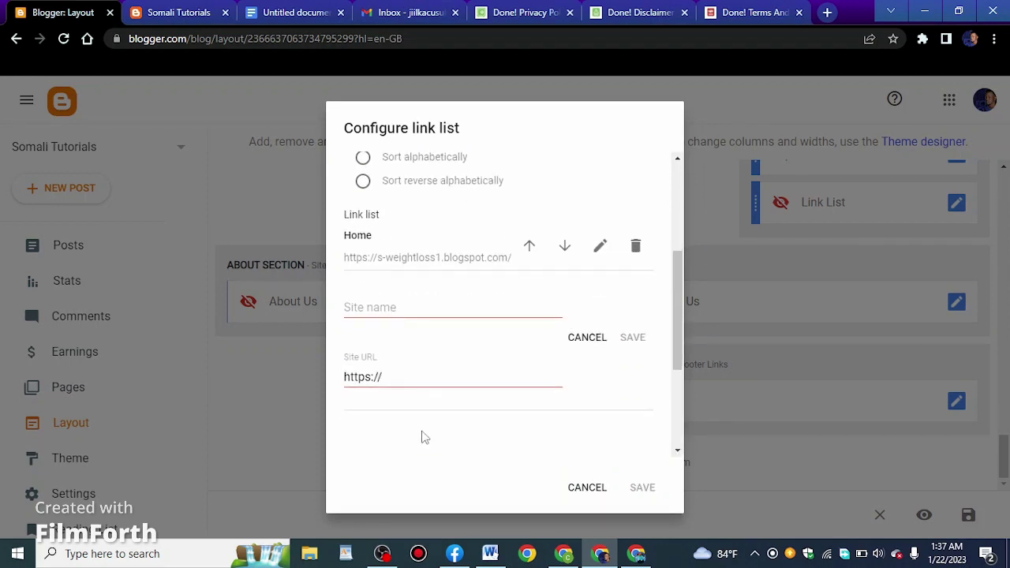
Name the new link 'About Us' with the copied page URL and save the list
{"action": "left_click", "coordinate": [452, 309]}
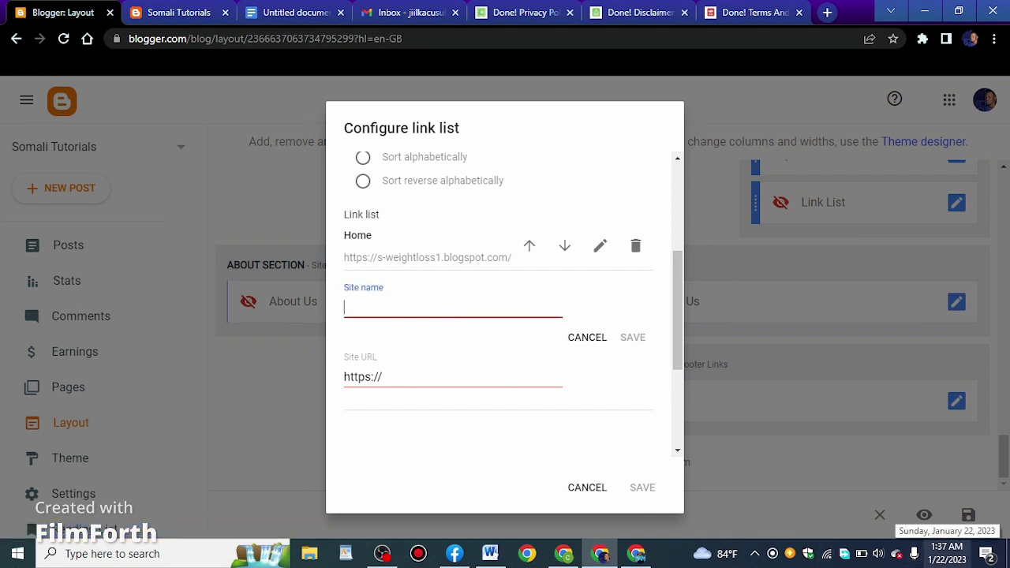
{"action": "type", "text": "About Us"}
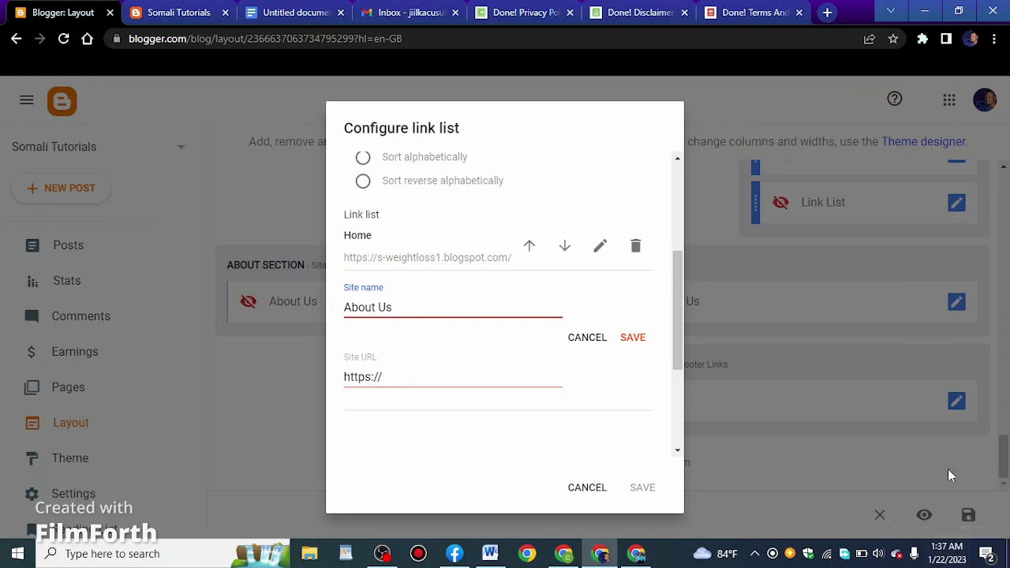
{"action": "triple_click", "coordinate": [495, 380]}
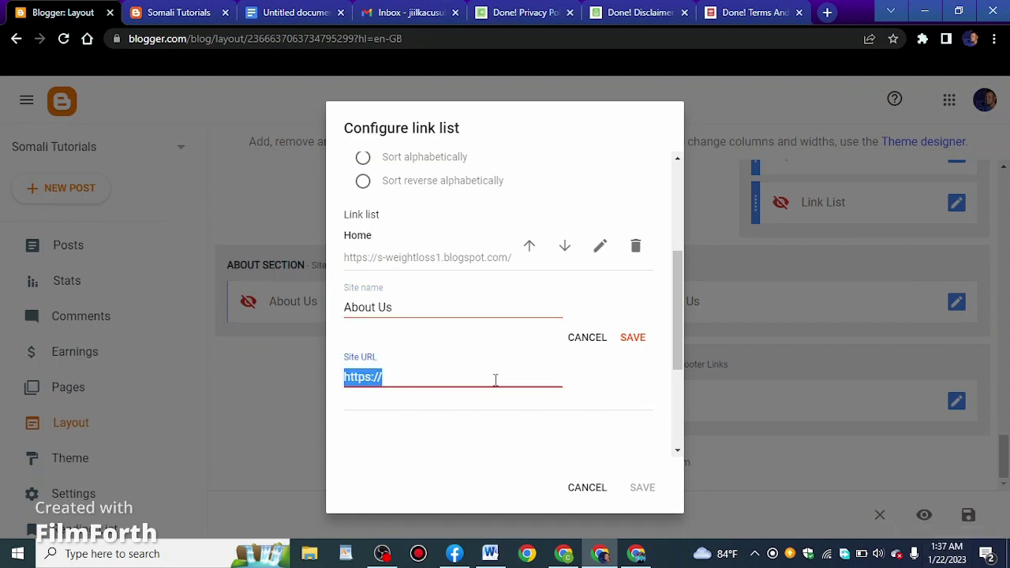
{"action": "right_click", "coordinate": [496, 380]}
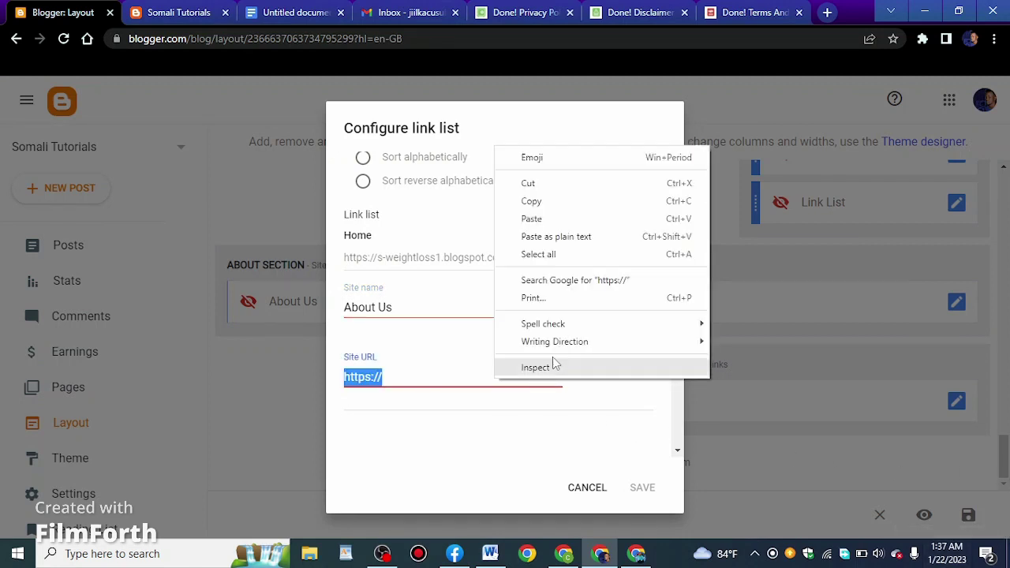
{"action": "left_click", "coordinate": [555, 222]}
{"action": "left_click", "coordinate": [630, 339]}
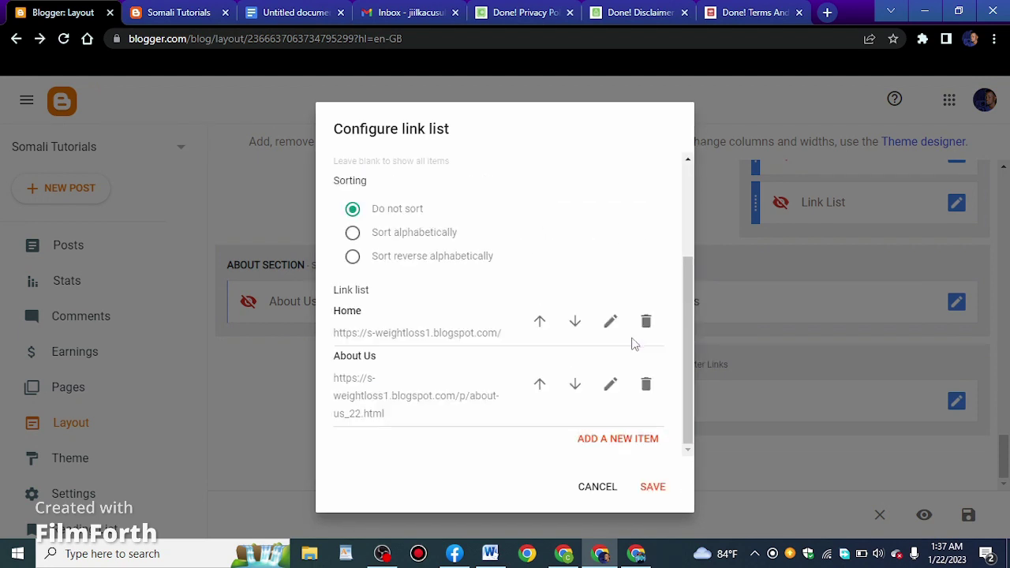
{"action": "left_click", "coordinate": [653, 489]}
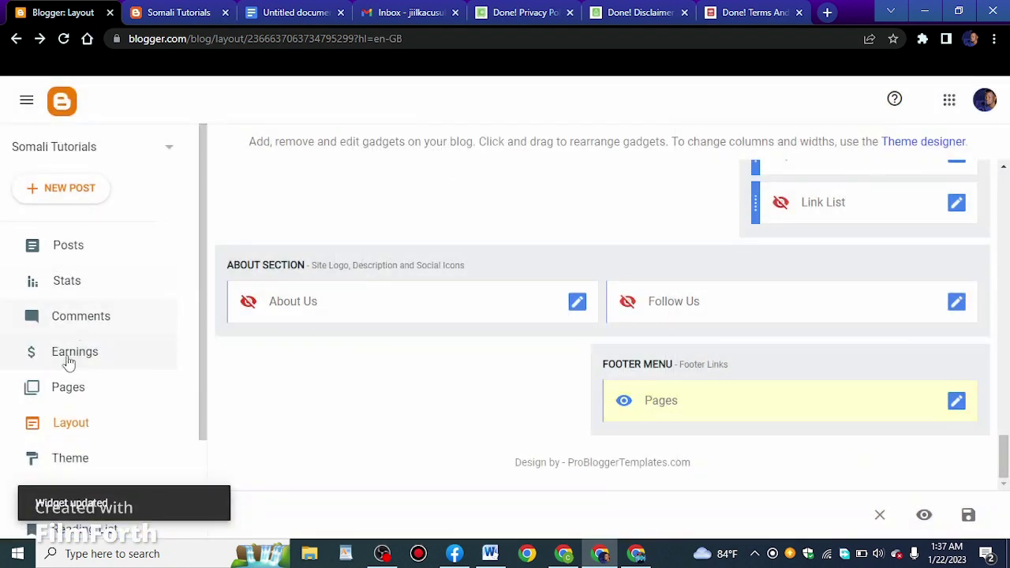
{"action": "scroll", "coordinate": [118, 347], "scroll_direction": "down", "scroll_amount": 2}
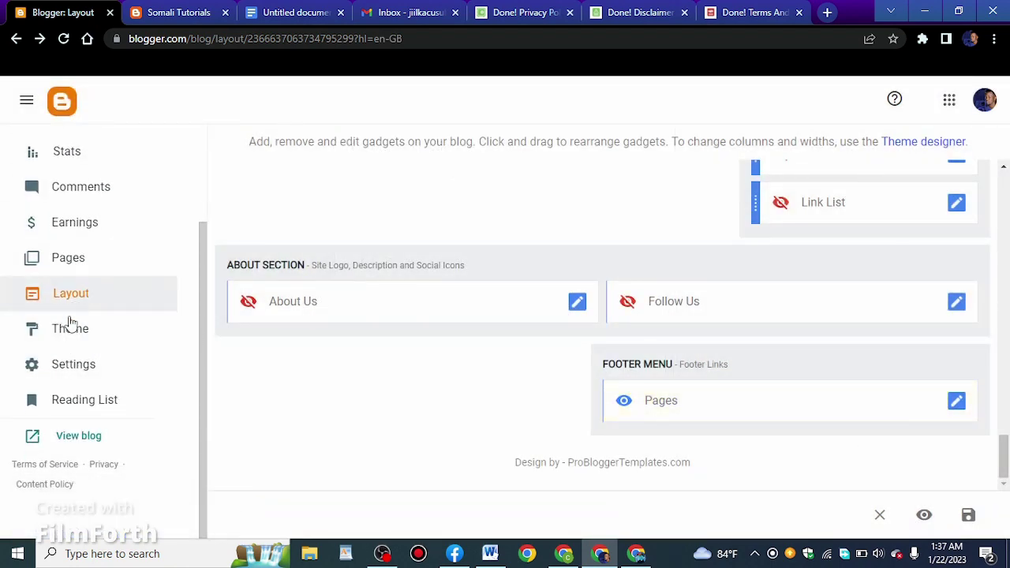
Copy the Privacy Policy page's link from the Pages list
{"action": "left_click", "coordinate": [107, 264]}
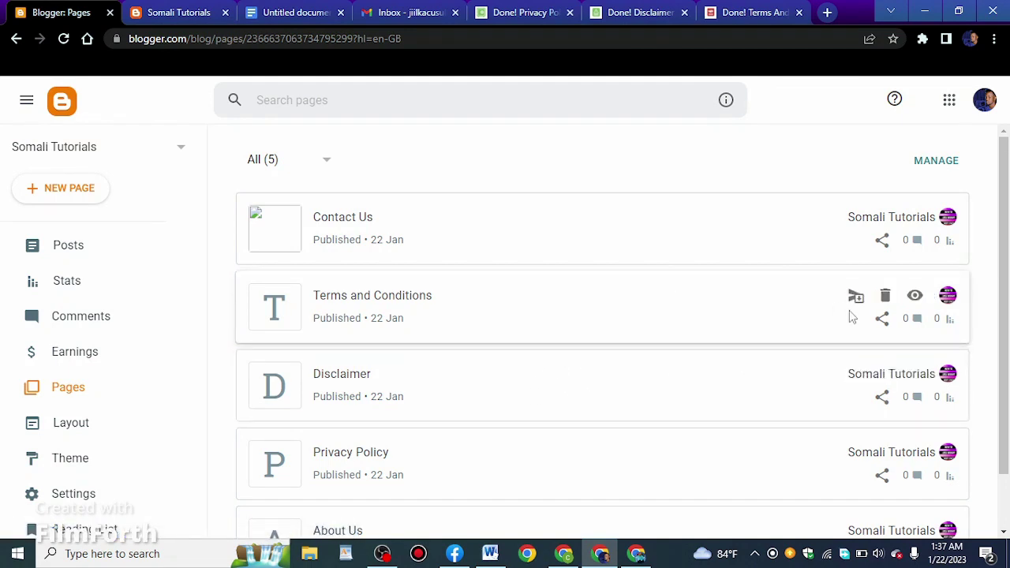
{"action": "scroll", "coordinate": [845, 293], "scroll_direction": "down", "scroll_amount": 1}
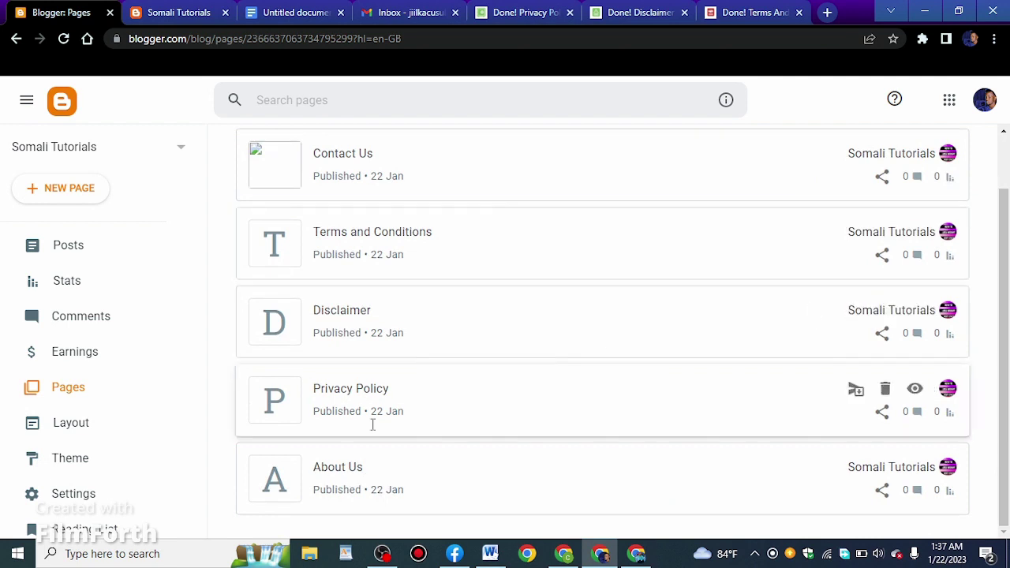
{"action": "left_click", "coordinate": [881, 411]}
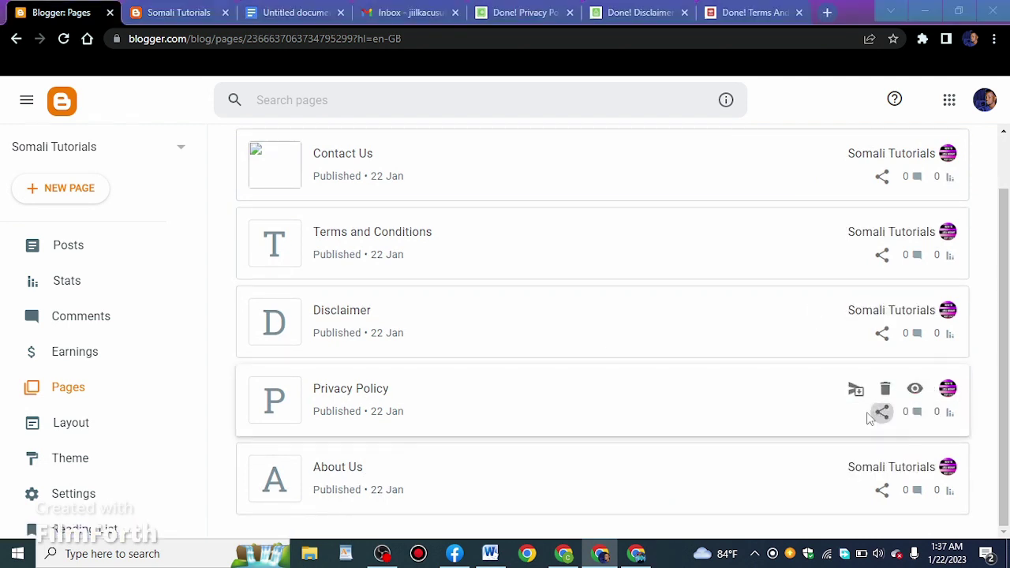
{"action": "left_click", "coordinate": [415, 370]}
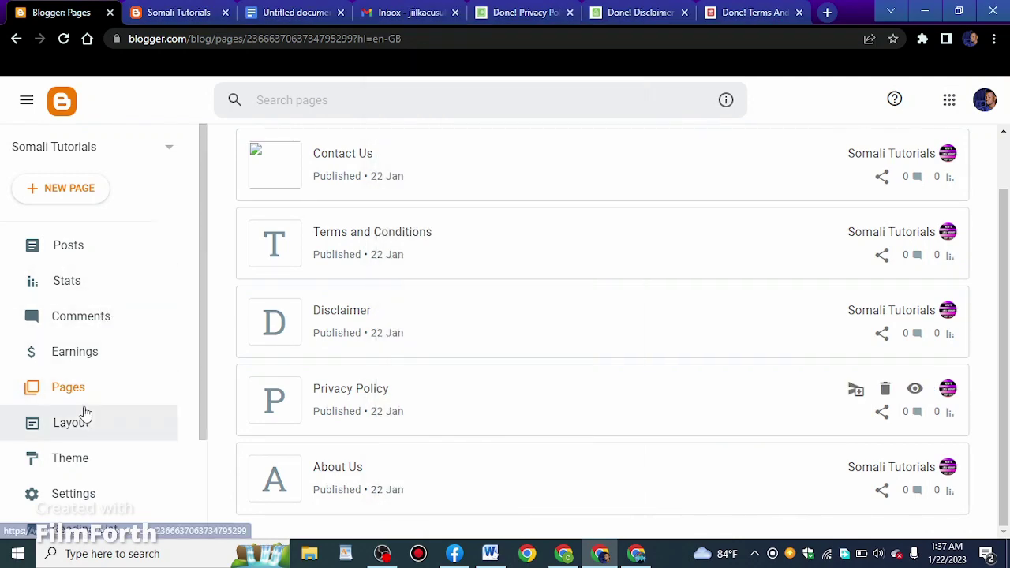
Add a 'Privacy Policy' item to the footer Pages link list in Layout
{"action": "left_click", "coordinate": [95, 412]}
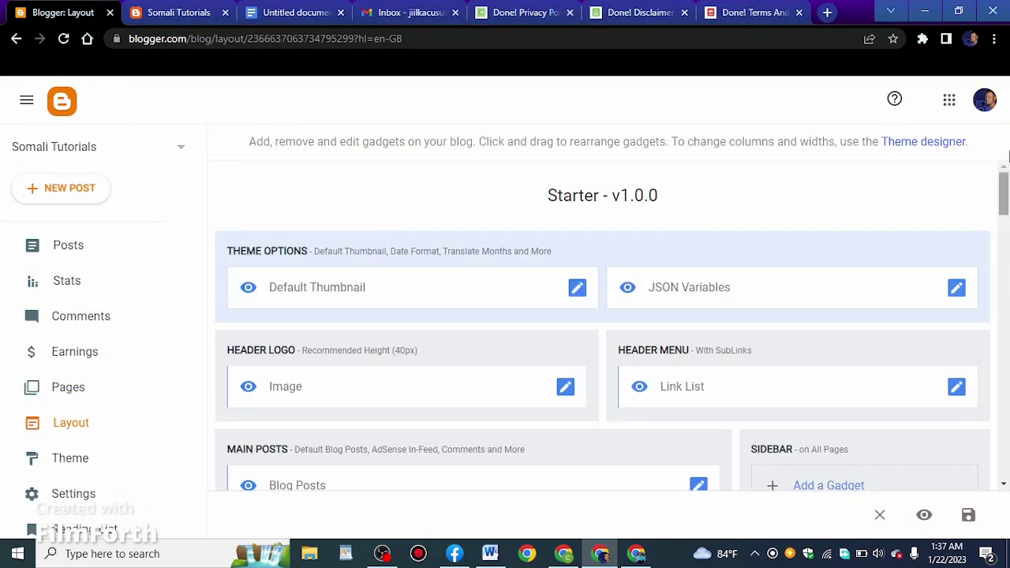
{"action": "left_click_drag", "start_coordinate": [1003, 193], "coordinate": [996, 471]}
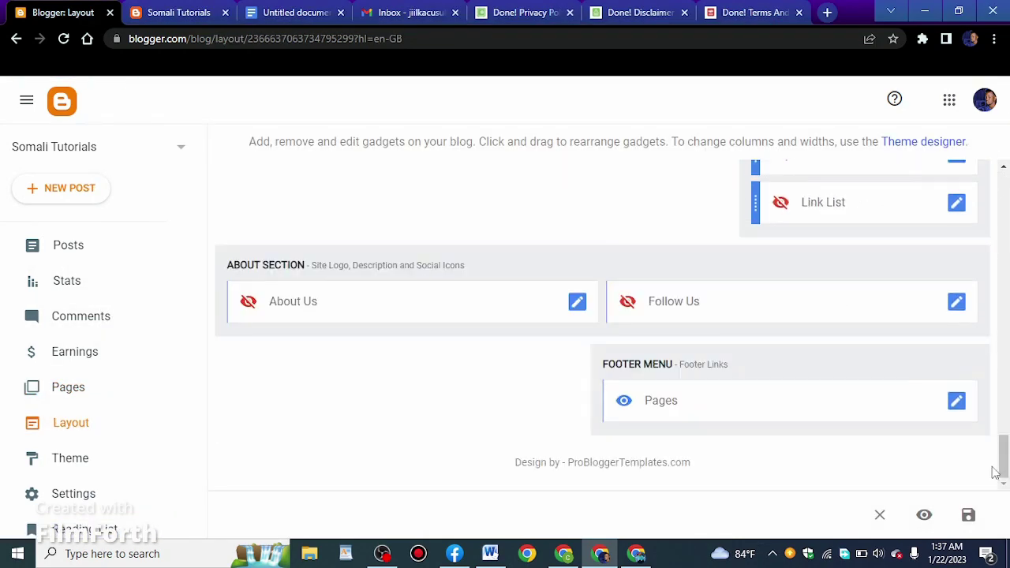
{"action": "left_click", "coordinate": [956, 402]}
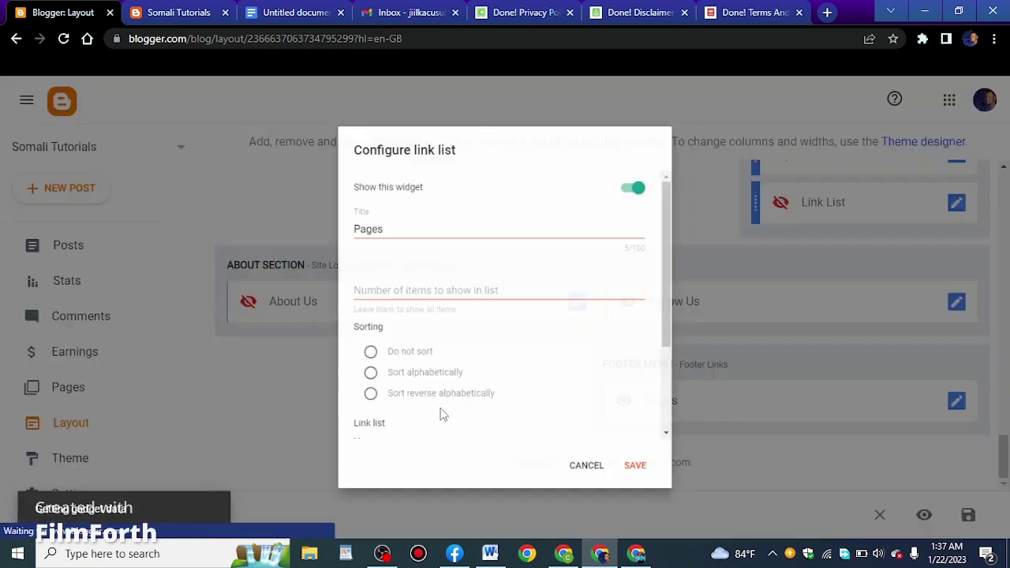
{"action": "scroll", "coordinate": [461, 338], "scroll_direction": "down", "scroll_amount": 3}
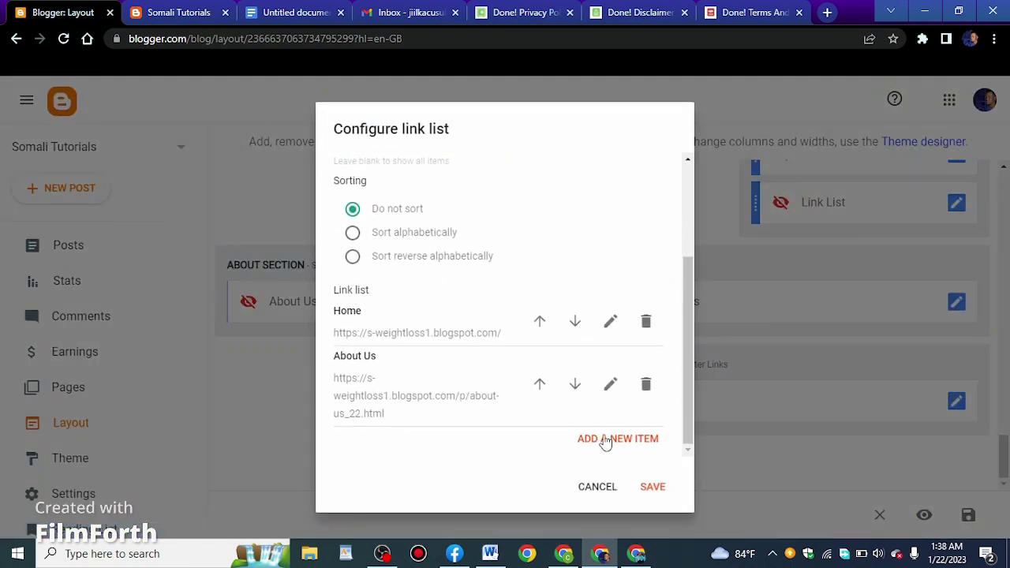
{"action": "left_click", "coordinate": [608, 439]}
{"action": "scroll", "coordinate": [410, 406], "scroll_direction": "down", "scroll_amount": 2}
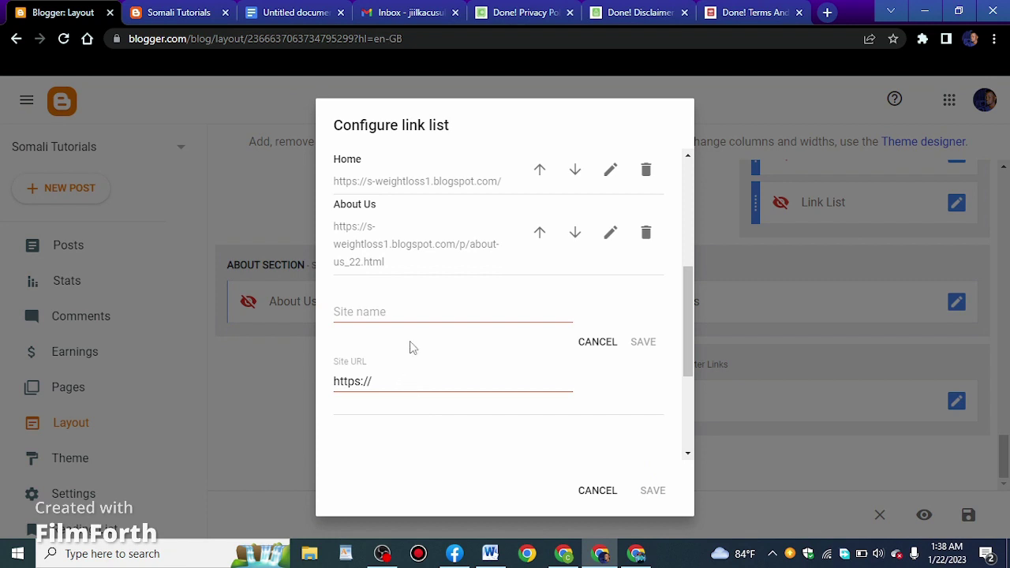
{"action": "left_click", "coordinate": [427, 317]}
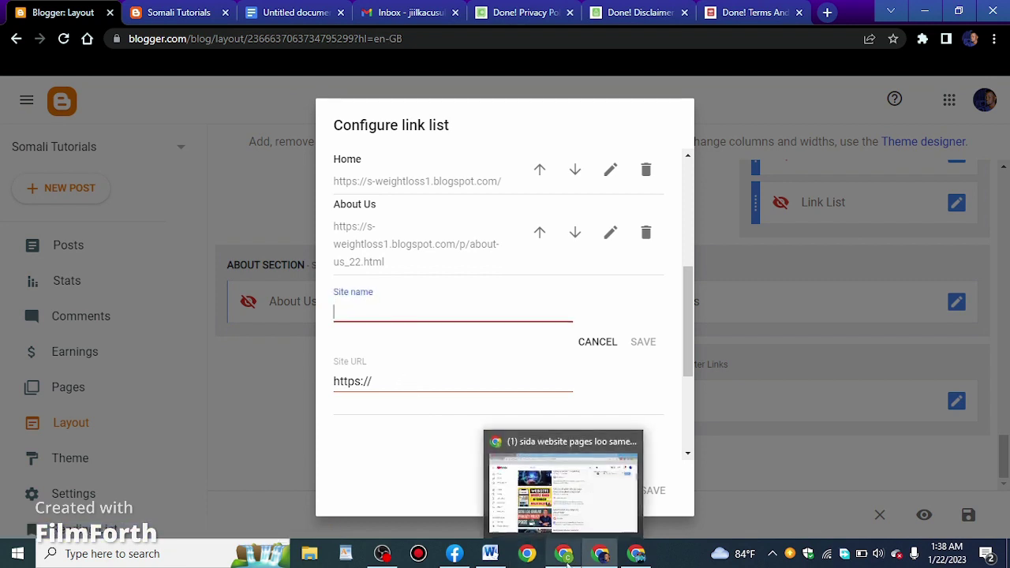
{"action": "type", "text": "Privacy Policy"}
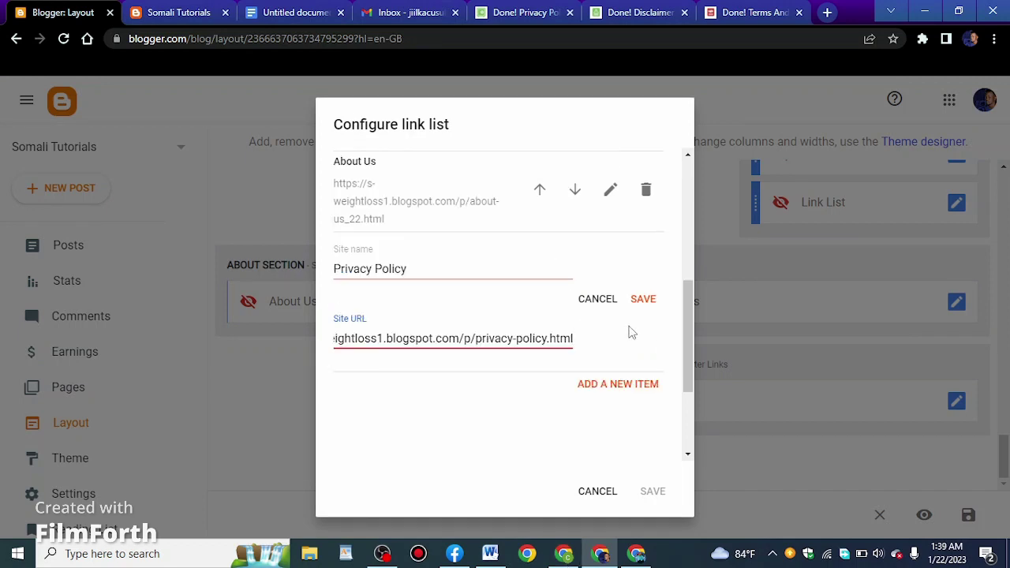
{"action": "left_click", "coordinate": [640, 303]}
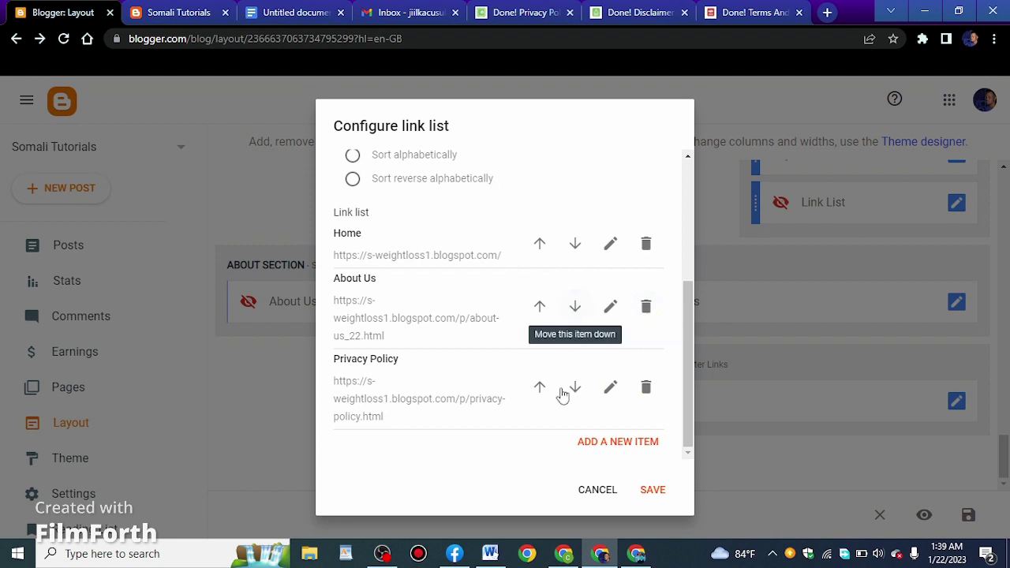
Discard an extra empty entry, save the footer link list, and return to Pages
{"action": "left_click", "coordinate": [604, 442]}
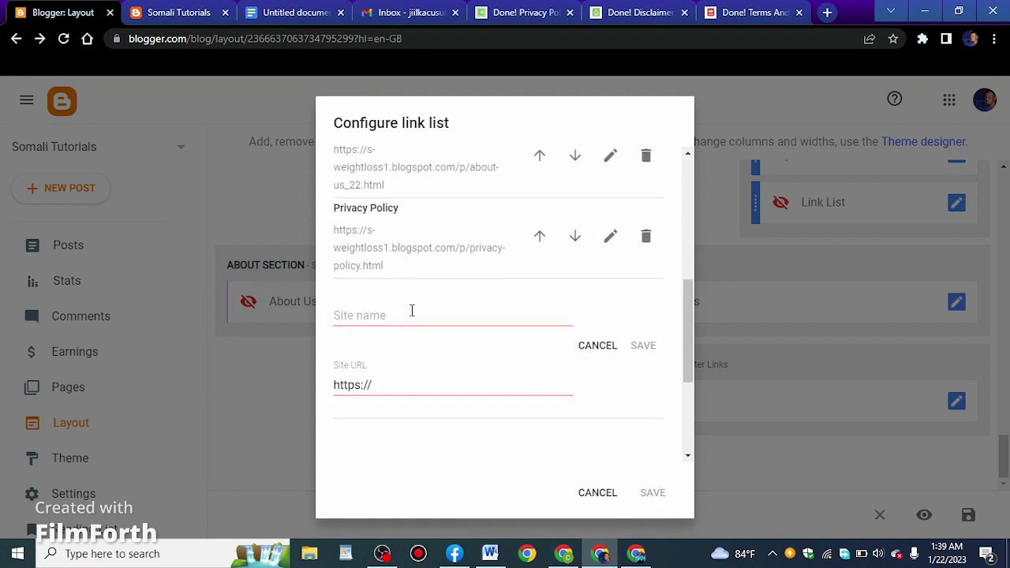
{"action": "left_click", "coordinate": [598, 348]}
{"action": "left_click", "coordinate": [649, 491]}
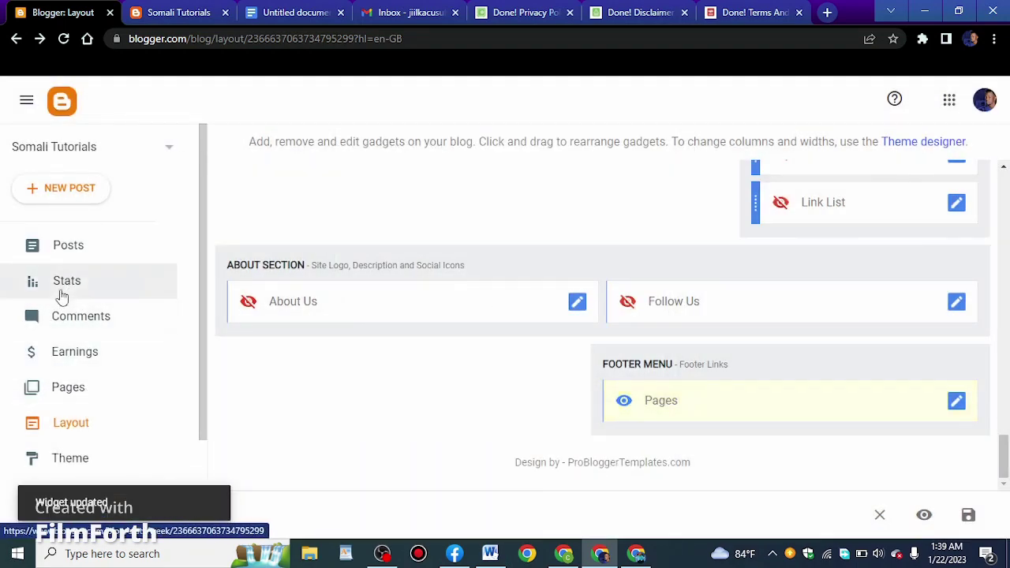
{"action": "left_click", "coordinate": [74, 388]}
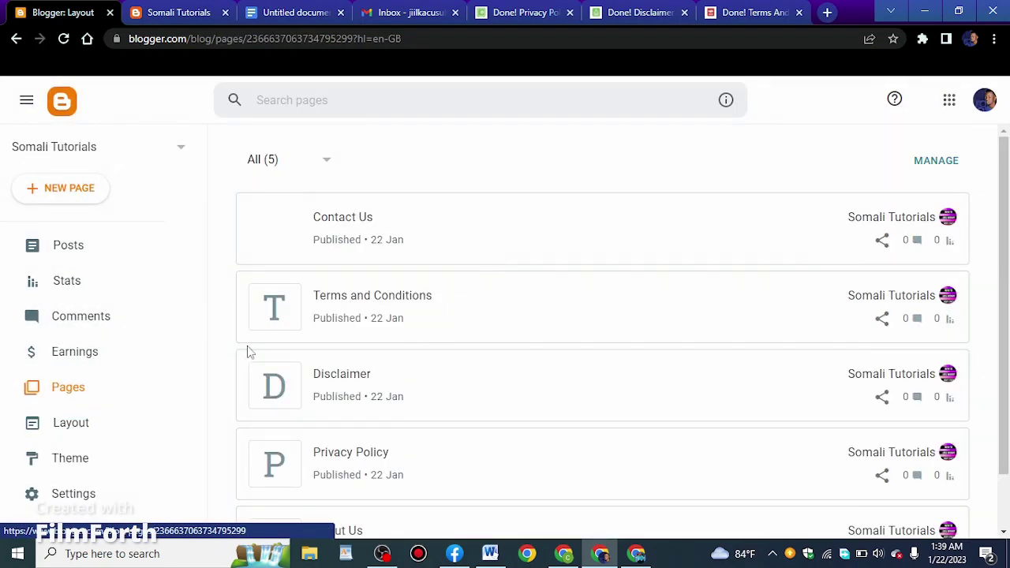
{"action": "scroll", "coordinate": [658, 343], "scroll_direction": "down", "scroll_amount": 1}
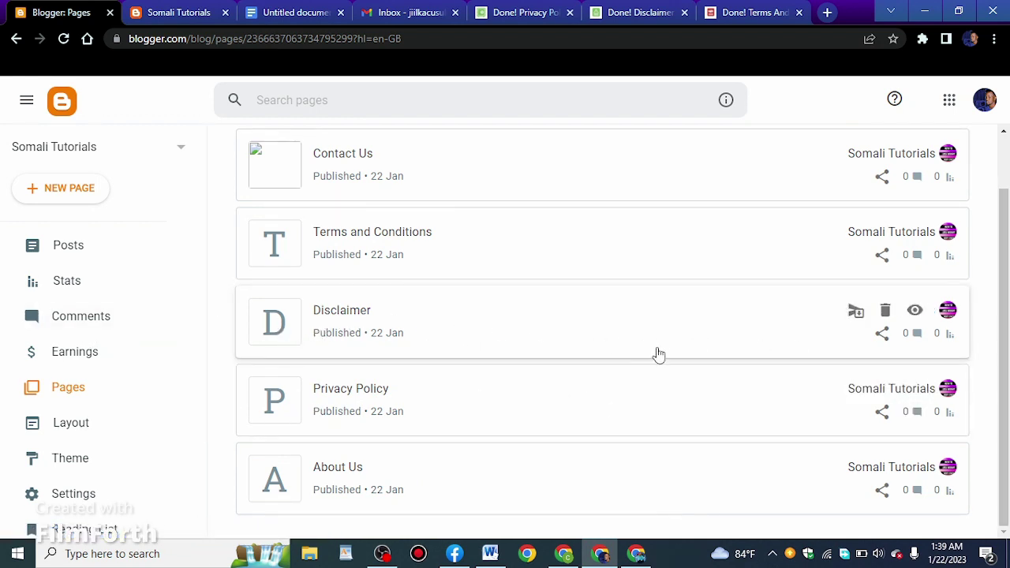
Copy the Disclaimer page's link and add a new item to the footer Pages link list
{"action": "left_click", "coordinate": [882, 335]}
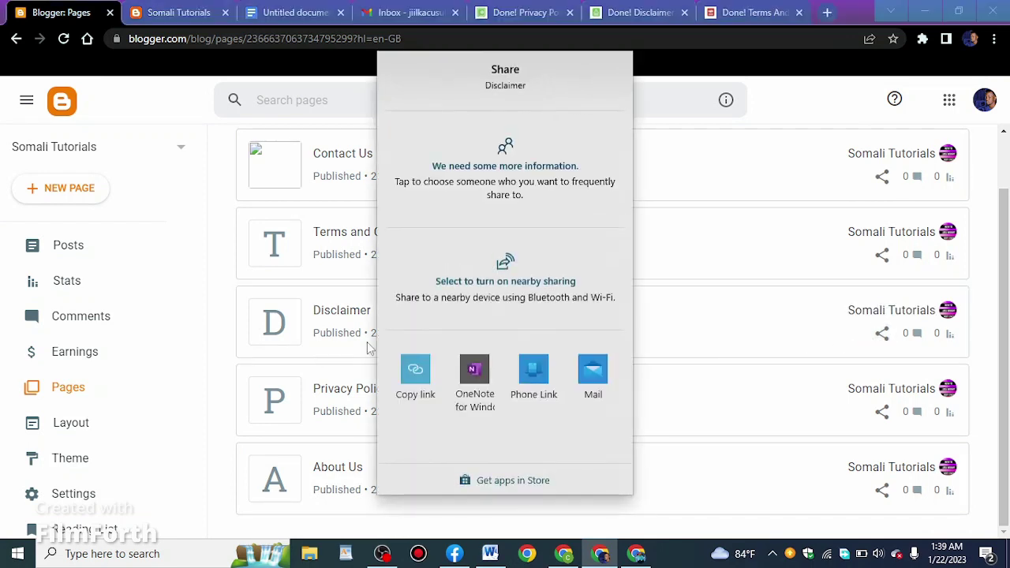
{"action": "left_click", "coordinate": [411, 377]}
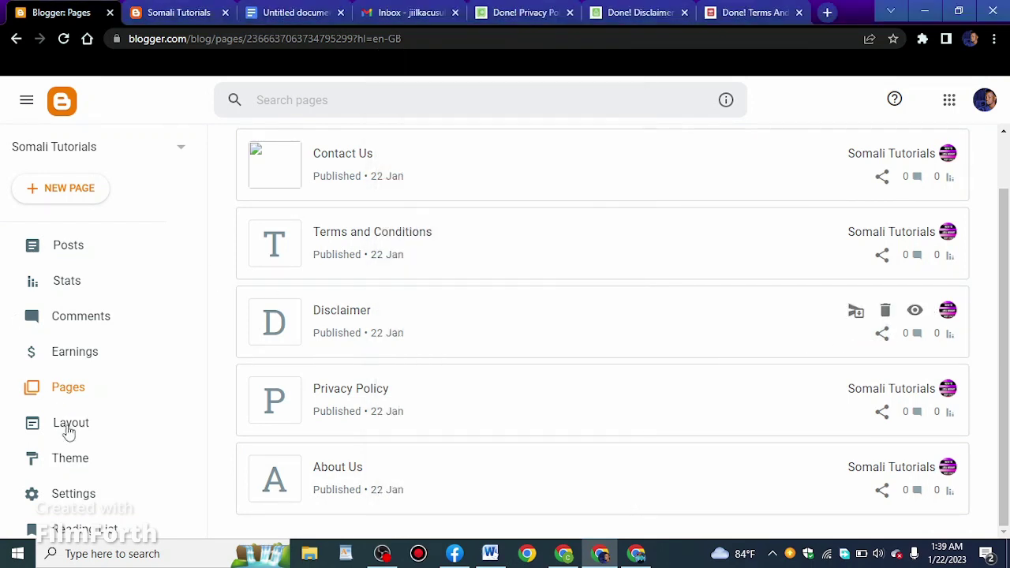
{"action": "left_click", "coordinate": [70, 426]}
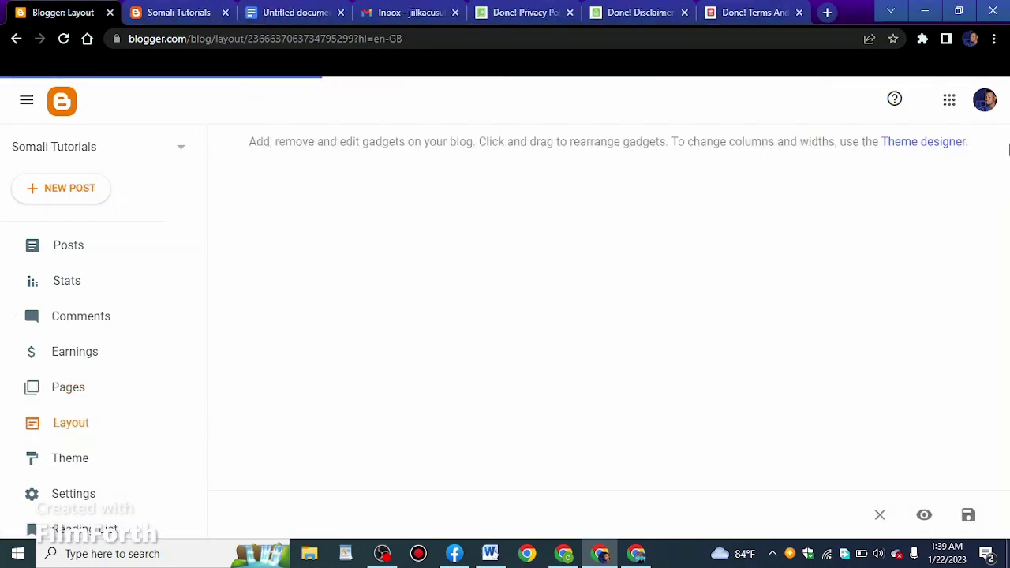
{"action": "left_click_drag", "start_coordinate": [996, 201], "coordinate": [986, 482]}
{"action": "left_click", "coordinate": [956, 404]}
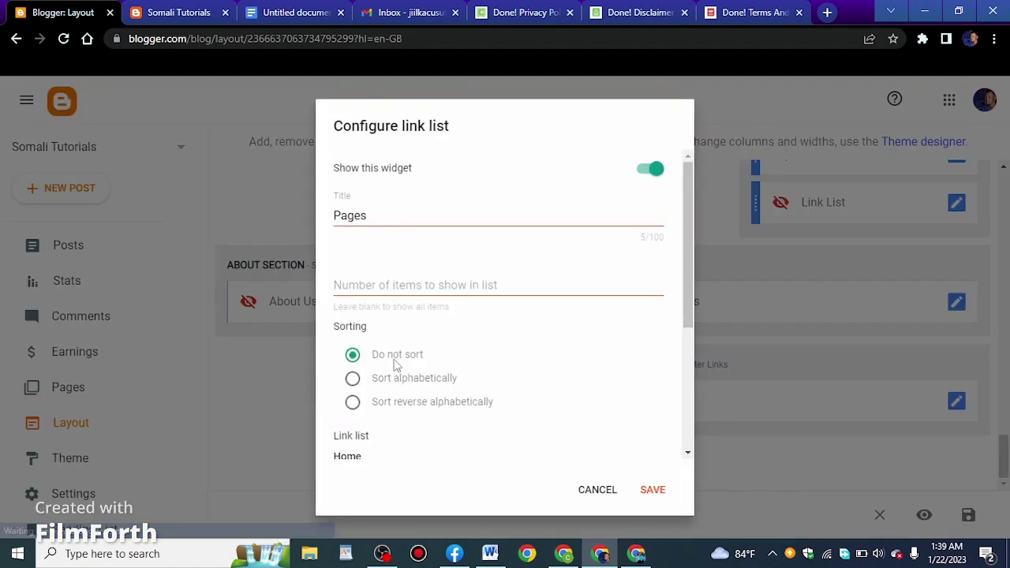
{"action": "scroll", "coordinate": [513, 371], "scroll_direction": "down", "scroll_amount": 5}
{"action": "left_click", "coordinate": [623, 442]}
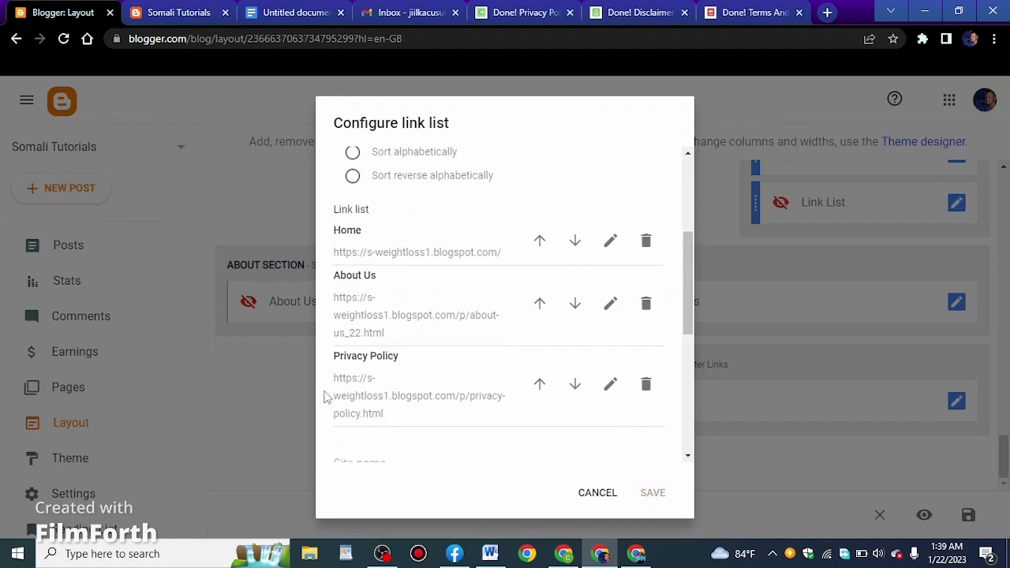
{"action": "scroll", "coordinate": [463, 389], "scroll_direction": "down", "scroll_amount": 2}
Name the new link 'Disclaimer' with the pasted disclaimer URL and save the list
{"action": "left_click", "coordinate": [394, 308]}
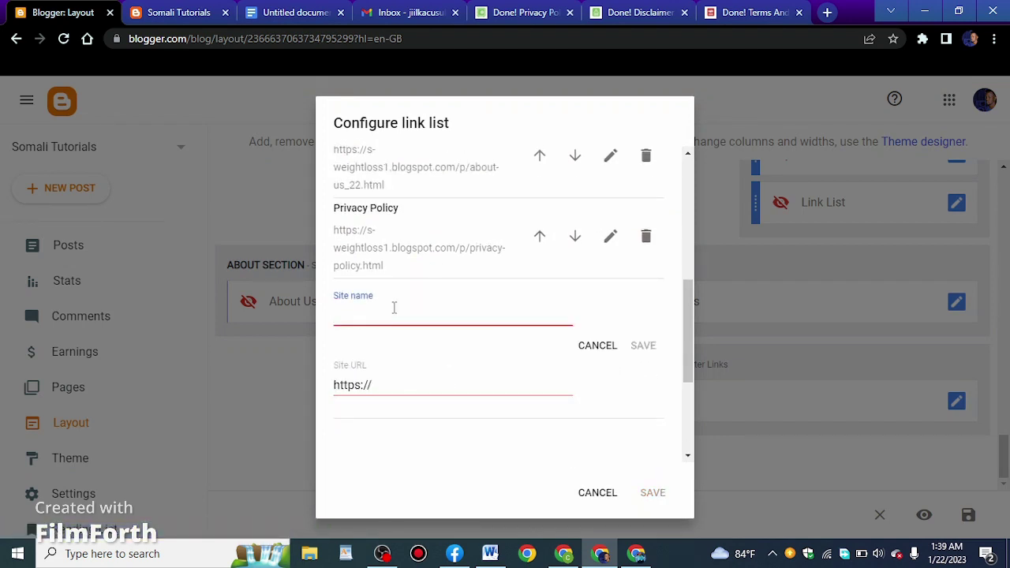
{"action": "type", "text": "Disclaimer"}
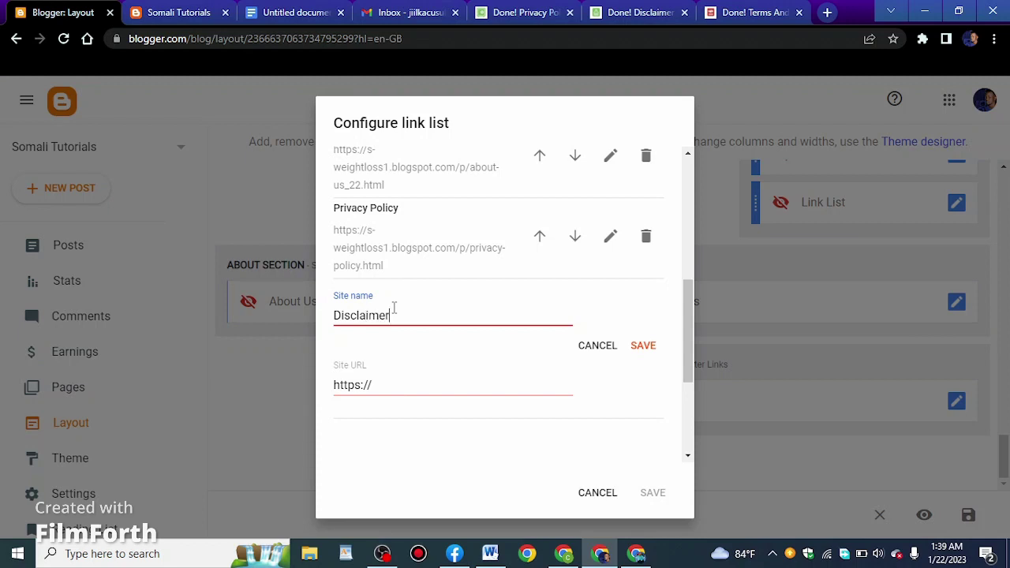
{"action": "left_click", "coordinate": [383, 386]}
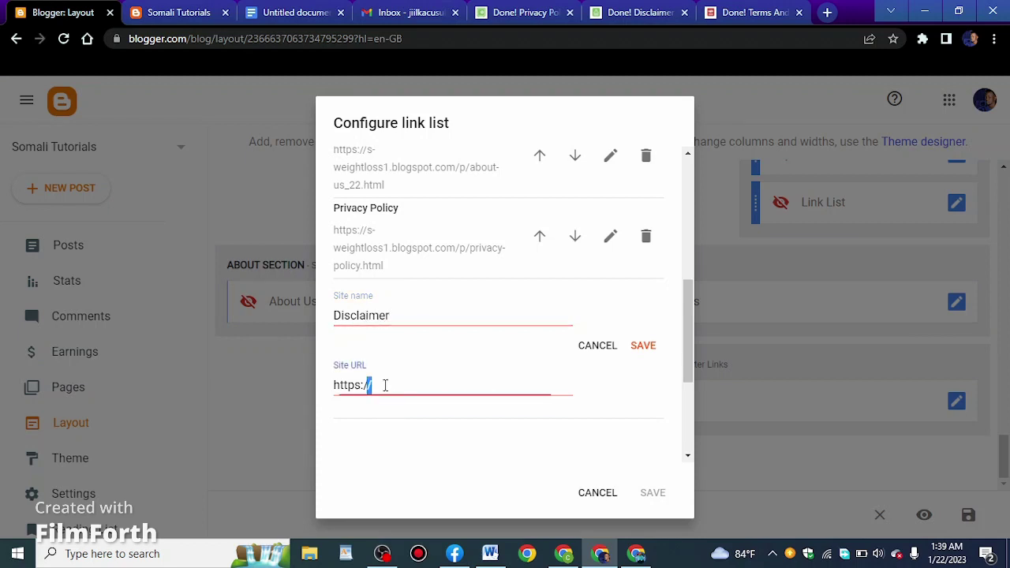
{"action": "triple_click", "coordinate": [383, 386]}
{"action": "right_click", "coordinate": [385, 387]}
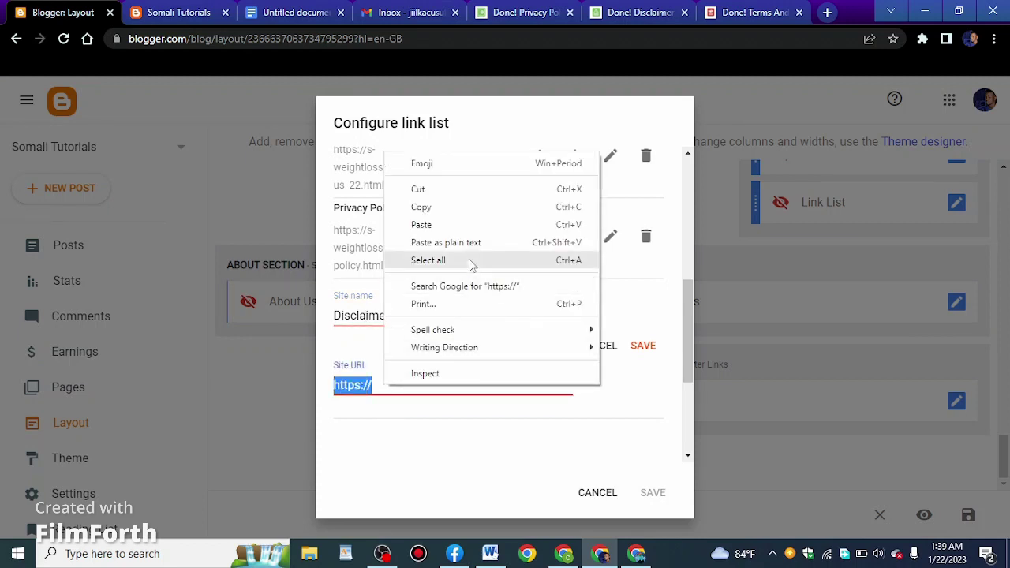
{"action": "left_click", "coordinate": [424, 225]}
{"action": "left_click", "coordinate": [644, 348]}
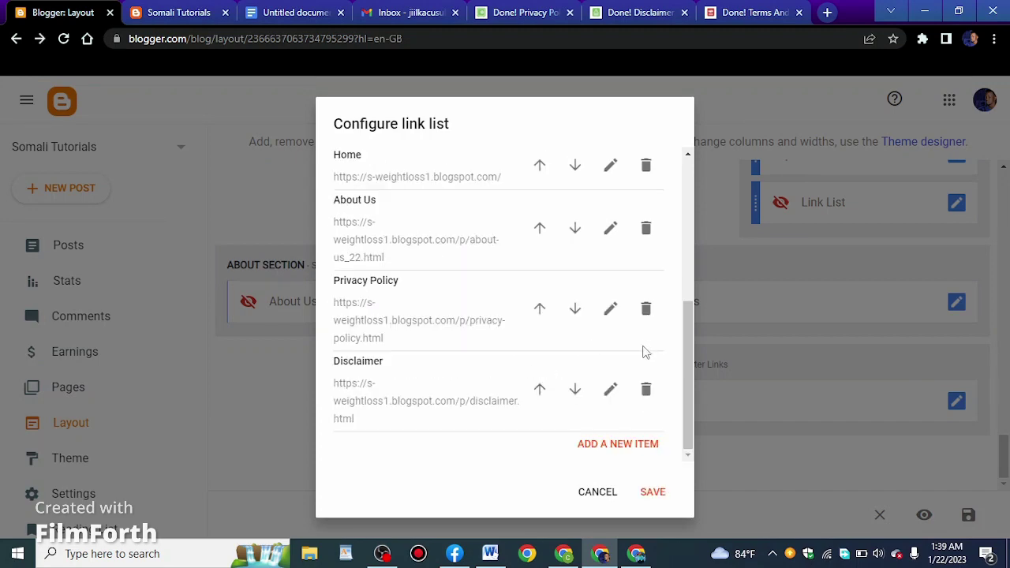
{"action": "left_click", "coordinate": [653, 502]}
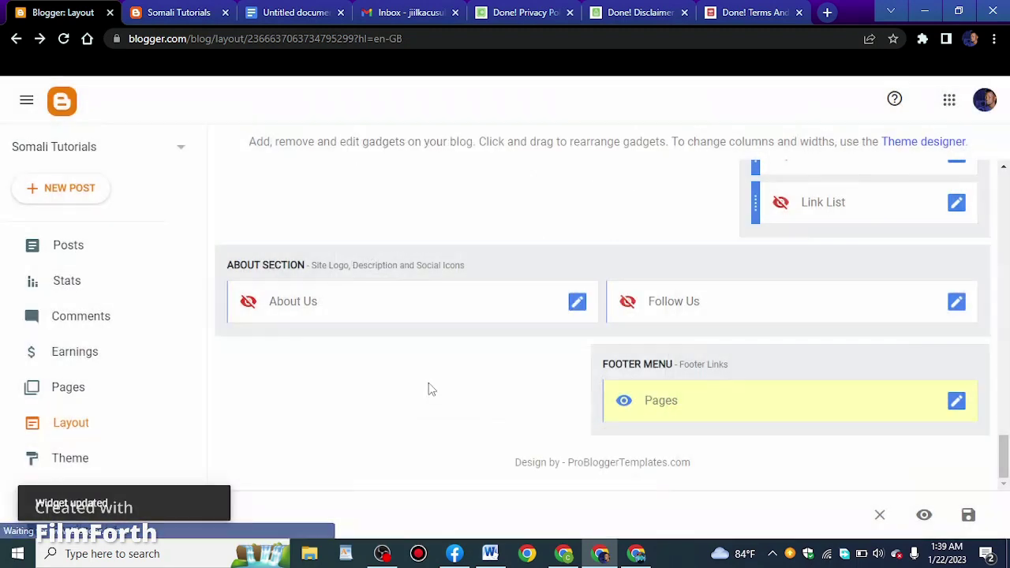
Copy the Terms and Conditions page's link and add a new footer link list item
{"action": "left_click", "coordinate": [79, 389]}
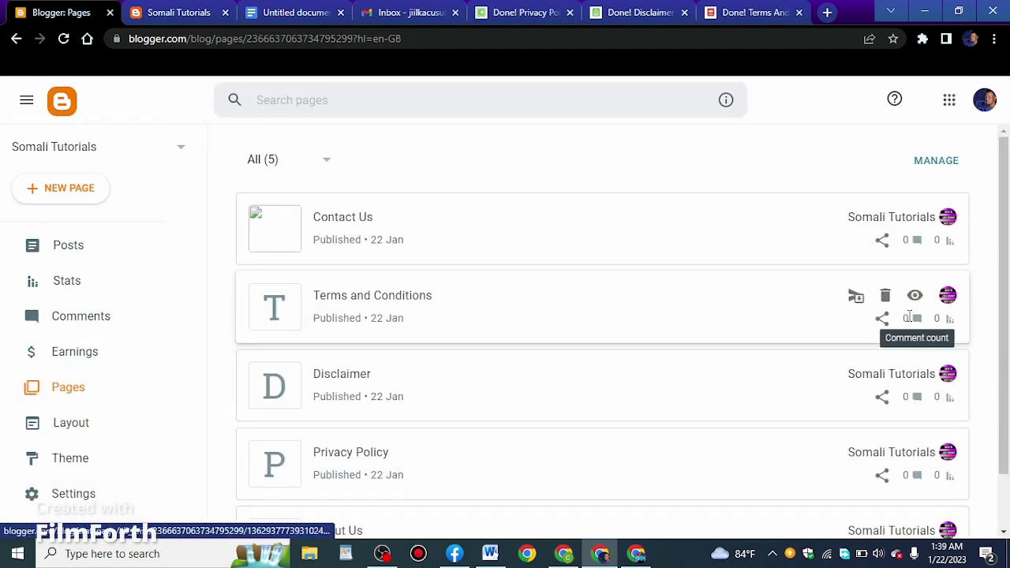
{"action": "left_click", "coordinate": [881, 319]}
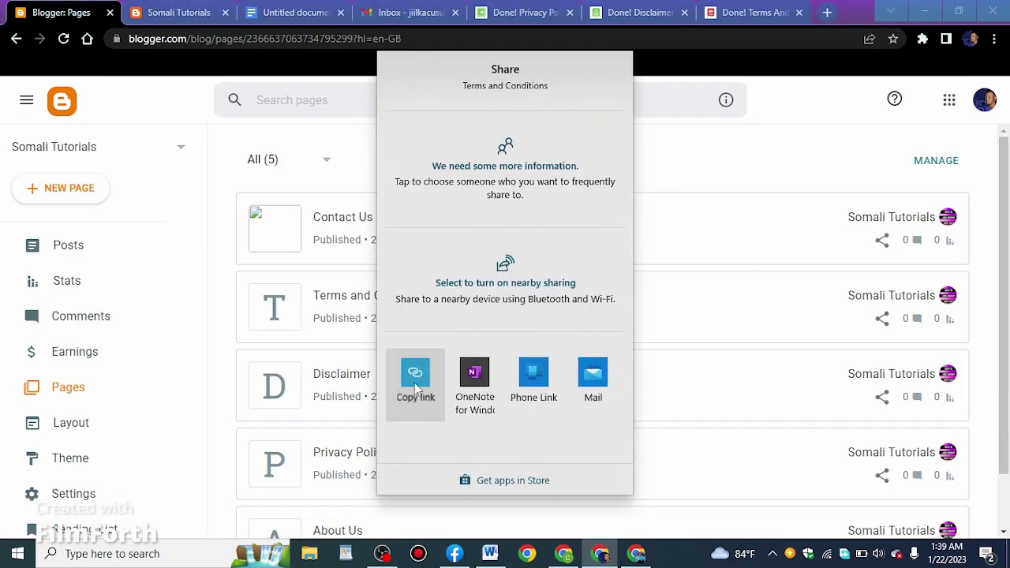
{"action": "left_click", "coordinate": [186, 378]}
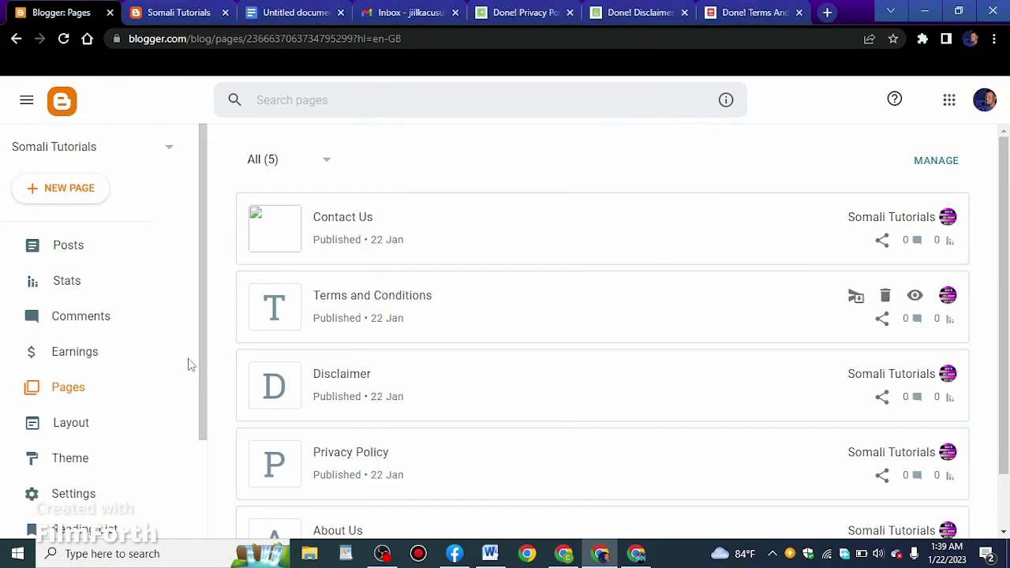
{"action": "left_click", "coordinate": [84, 420]}
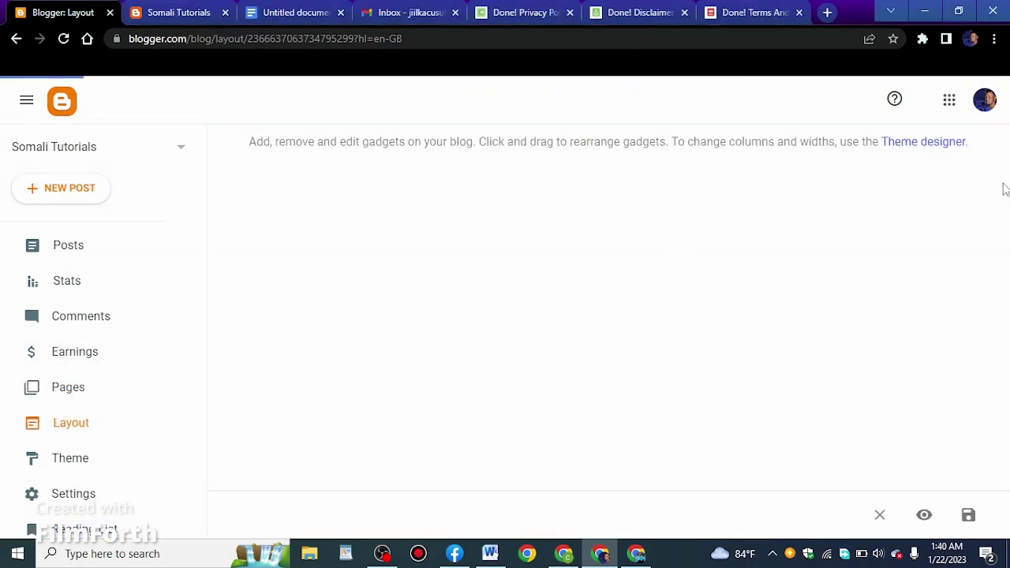
{"action": "left_click_drag", "start_coordinate": [1001, 178], "coordinate": [1003, 450]}
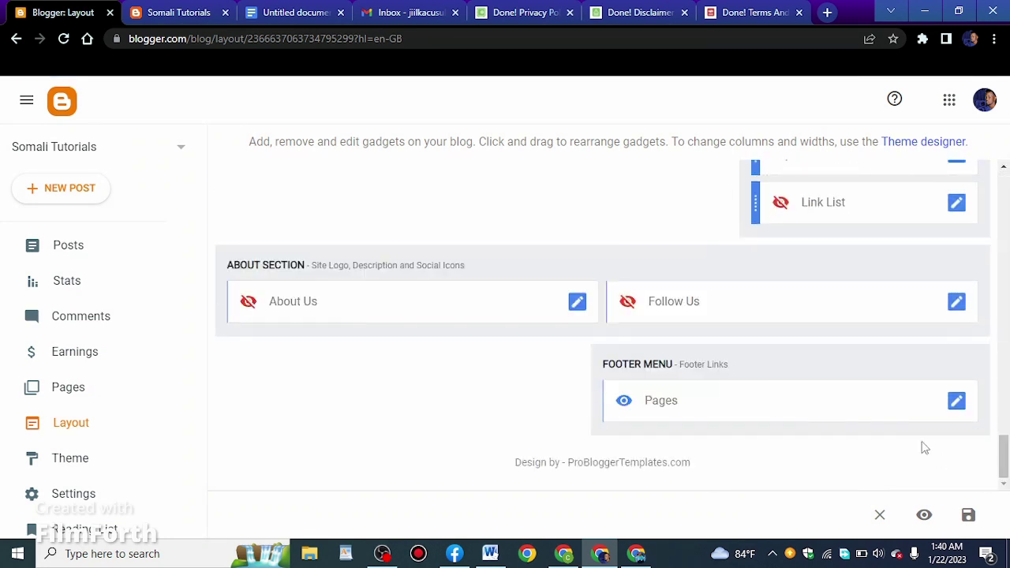
{"action": "left_click", "coordinate": [957, 403]}
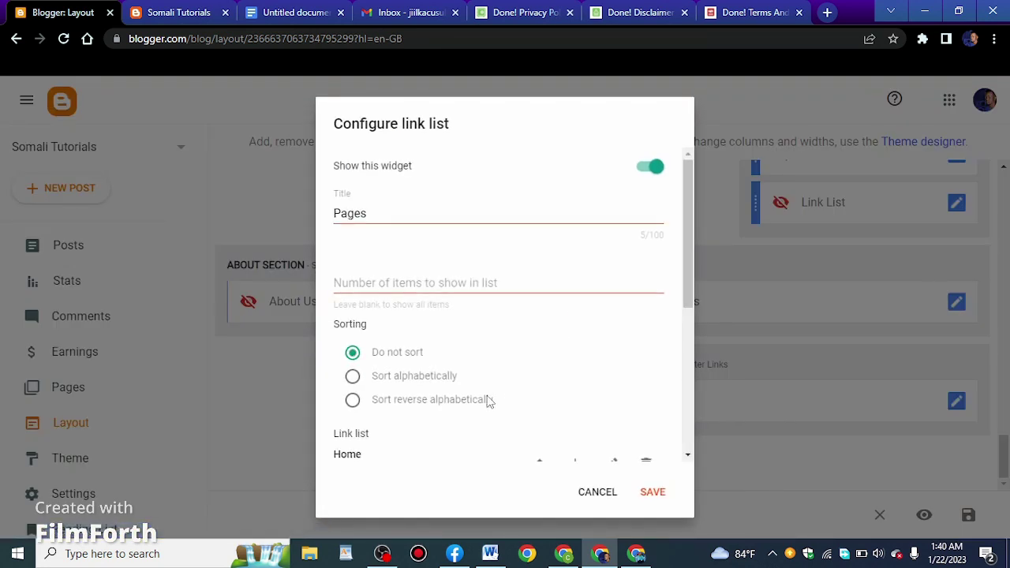
{"action": "scroll", "coordinate": [487, 399], "scroll_direction": "down", "scroll_amount": 5}
{"action": "left_click", "coordinate": [627, 444]}
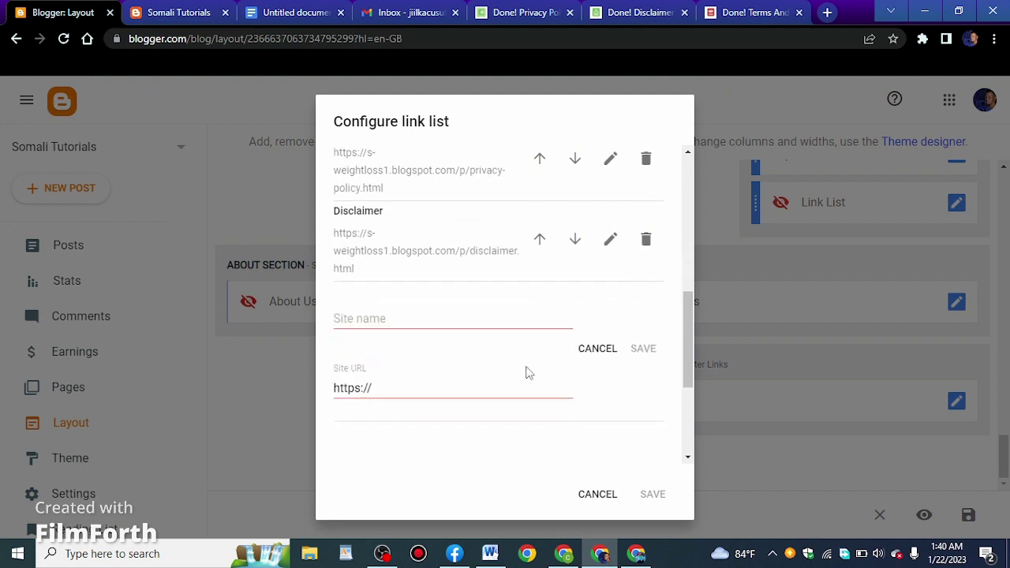
Name the link 'Terms And Conditions' with its pasted URL, save, and return to Pages
{"action": "left_click", "coordinate": [407, 314]}
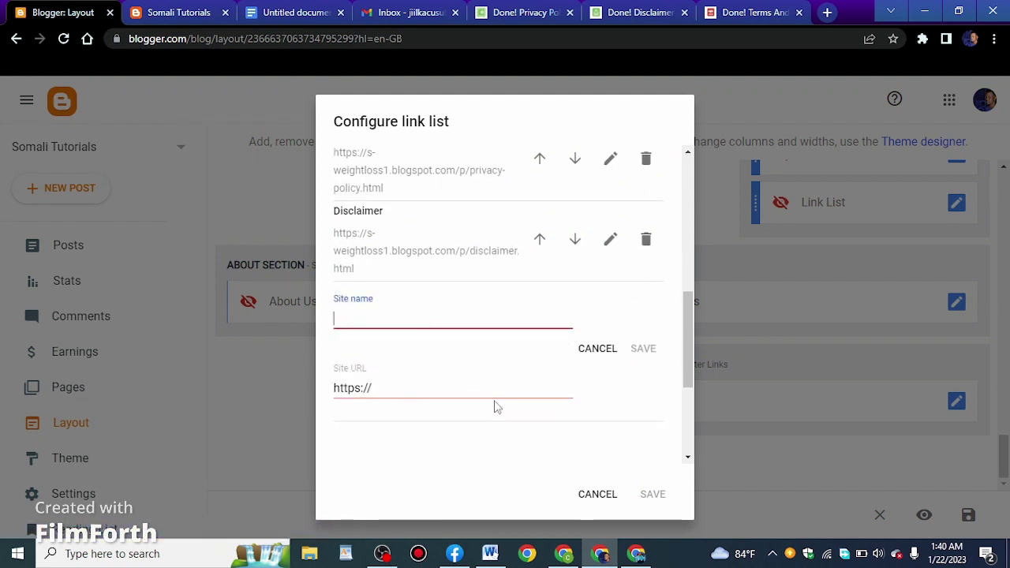
{"action": "type", "text": "Terms And Conditions"}
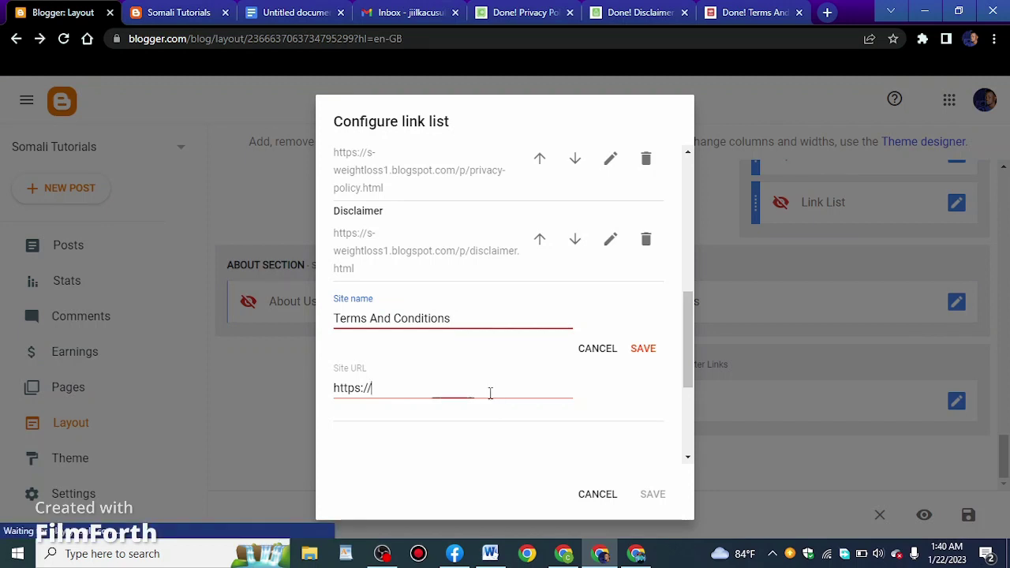
{"action": "triple_click", "coordinate": [489, 392]}
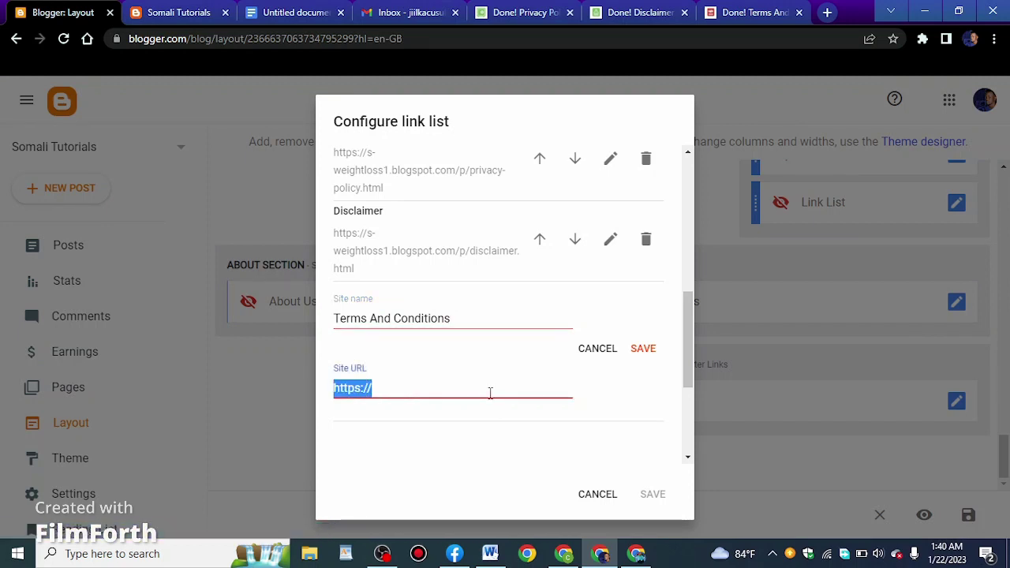
{"action": "right_click", "coordinate": [489, 392]}
{"action": "left_click", "coordinate": [526, 234]}
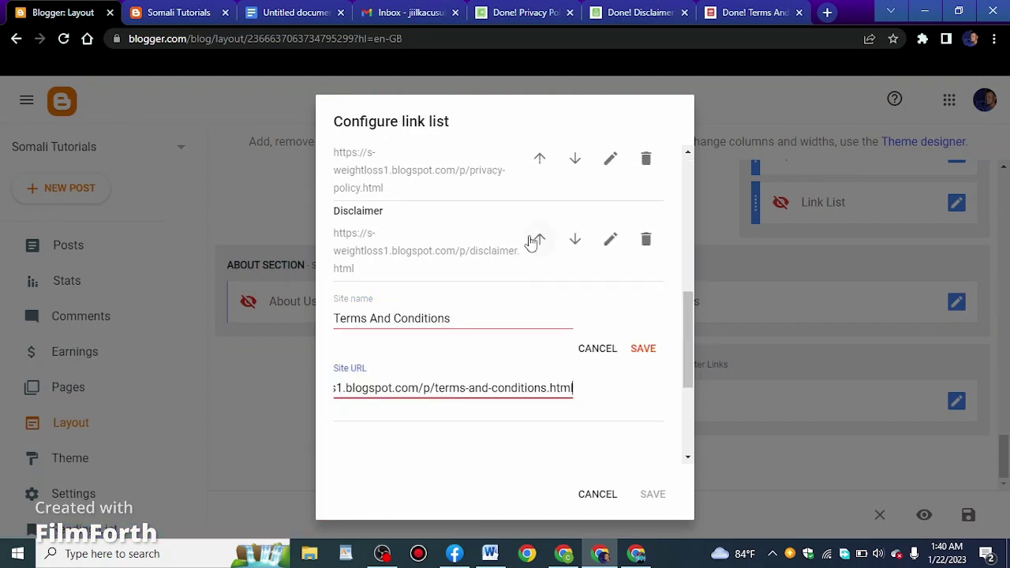
{"action": "left_click", "coordinate": [643, 348]}
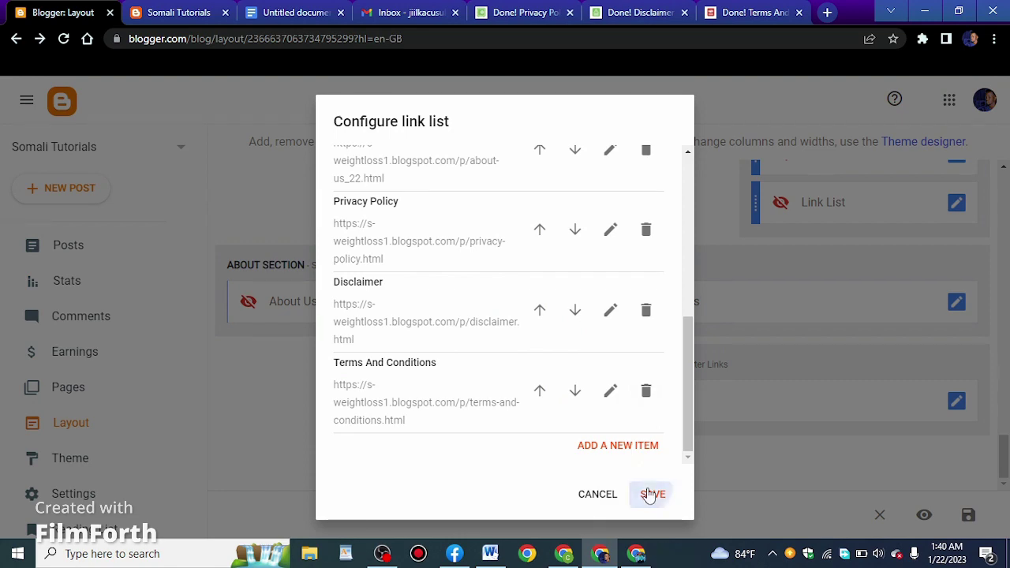
{"action": "left_click", "coordinate": [652, 494]}
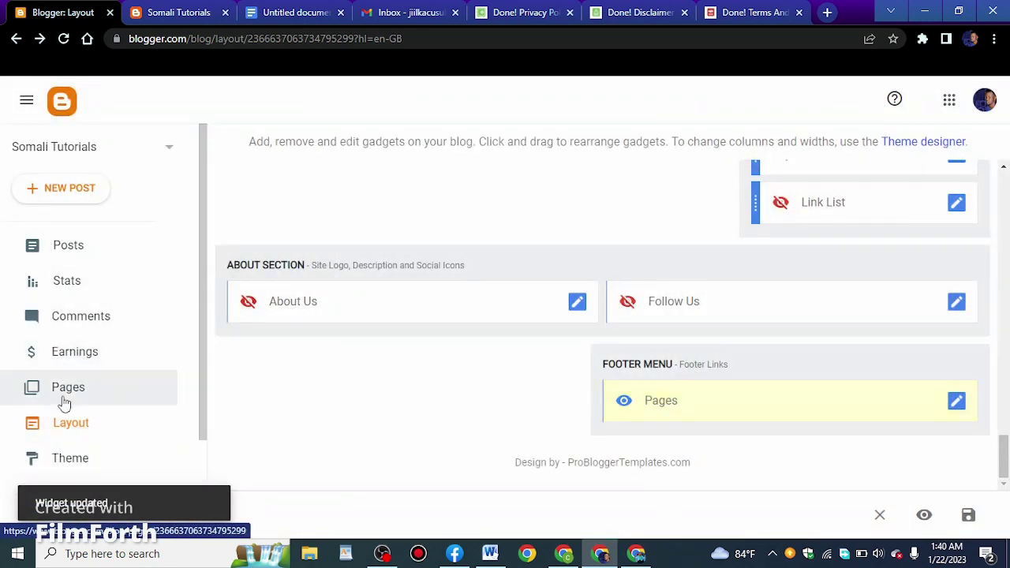
{"action": "left_click", "coordinate": [68, 388]}
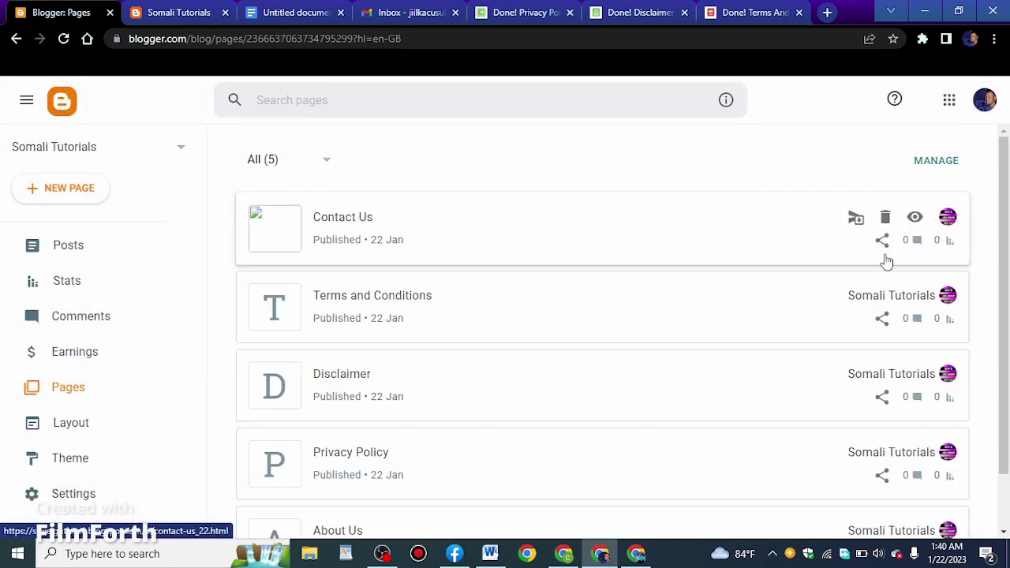
Copy the Contact Us page's link and add a new item to the footer Pages link list
{"action": "left_click", "coordinate": [882, 240]}
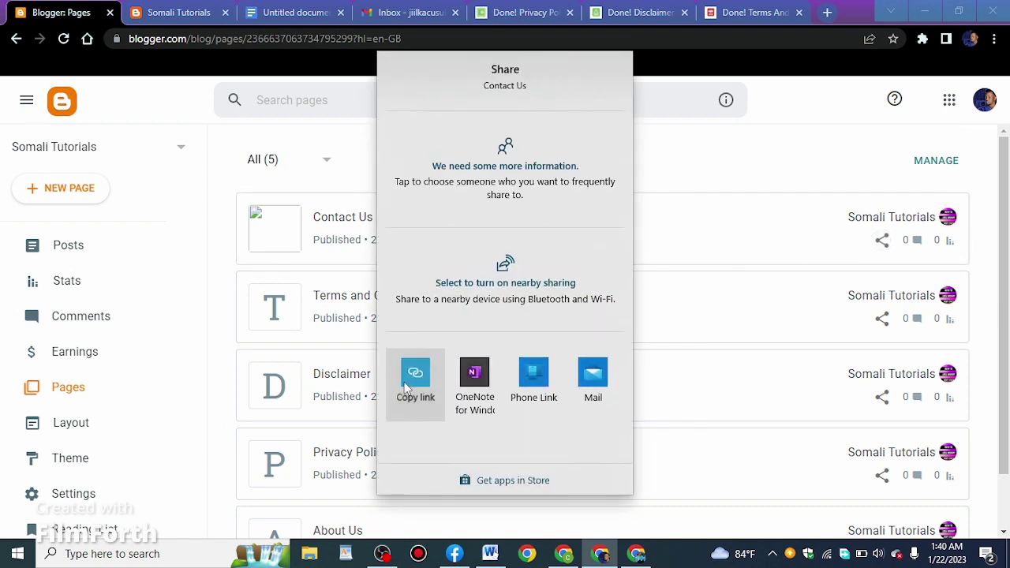
{"action": "left_click", "coordinate": [415, 373]}
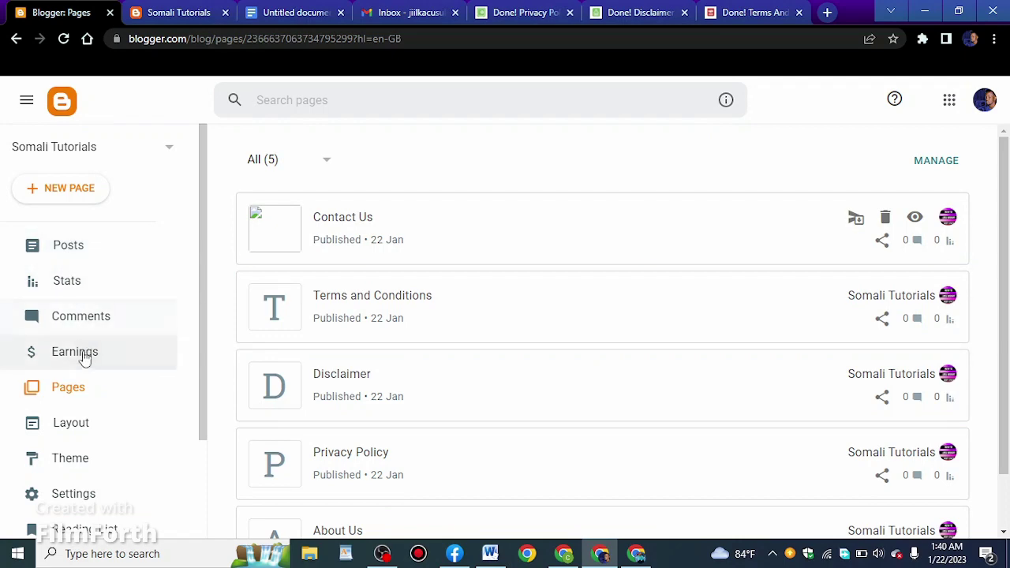
{"action": "left_click", "coordinate": [94, 425]}
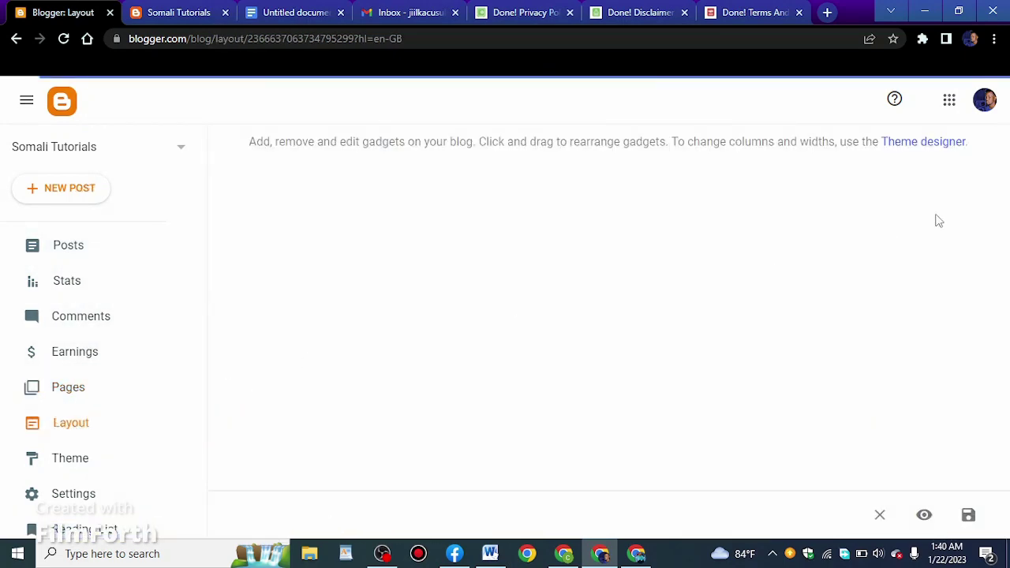
{"action": "scroll", "coordinate": [1004, 219], "scroll_direction": "down", "scroll_amount": 1}
{"action": "left_click_drag", "start_coordinate": [1004, 219], "coordinate": [929, 440]}
{"action": "left_click", "coordinate": [957, 400]}
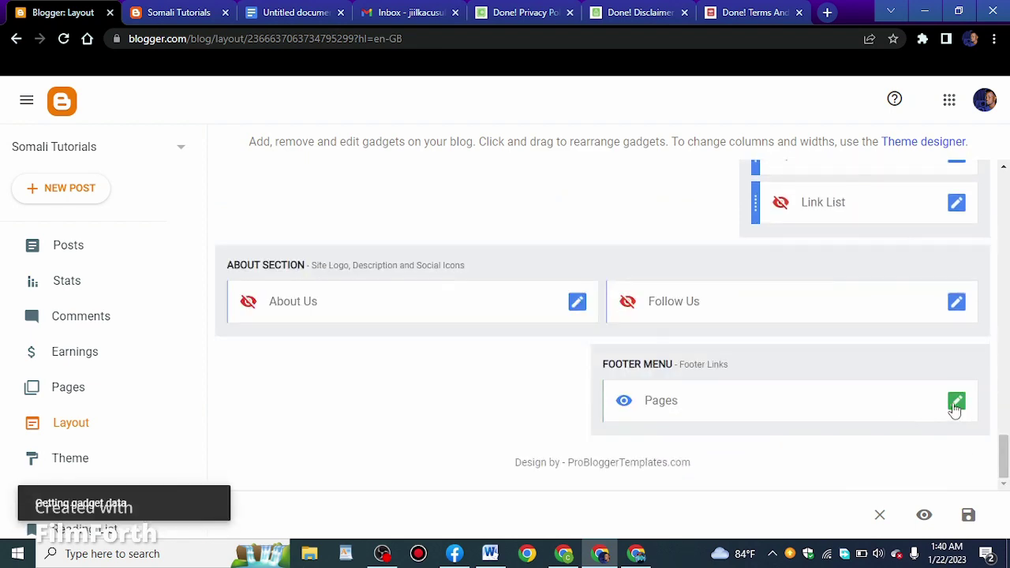
{"action": "scroll", "coordinate": [550, 382], "scroll_direction": "down", "scroll_amount": 5}
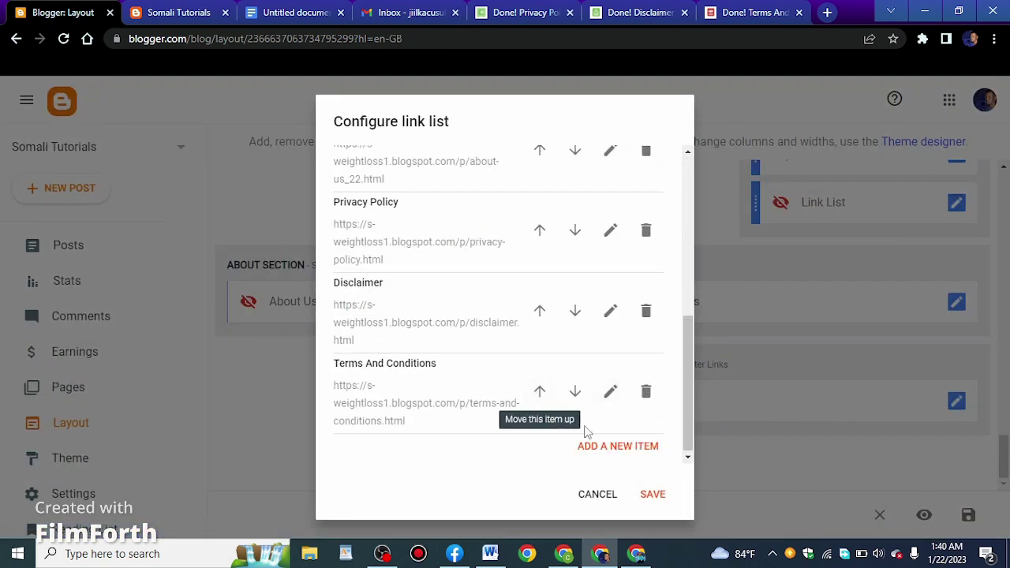
{"action": "left_click", "coordinate": [618, 447]}
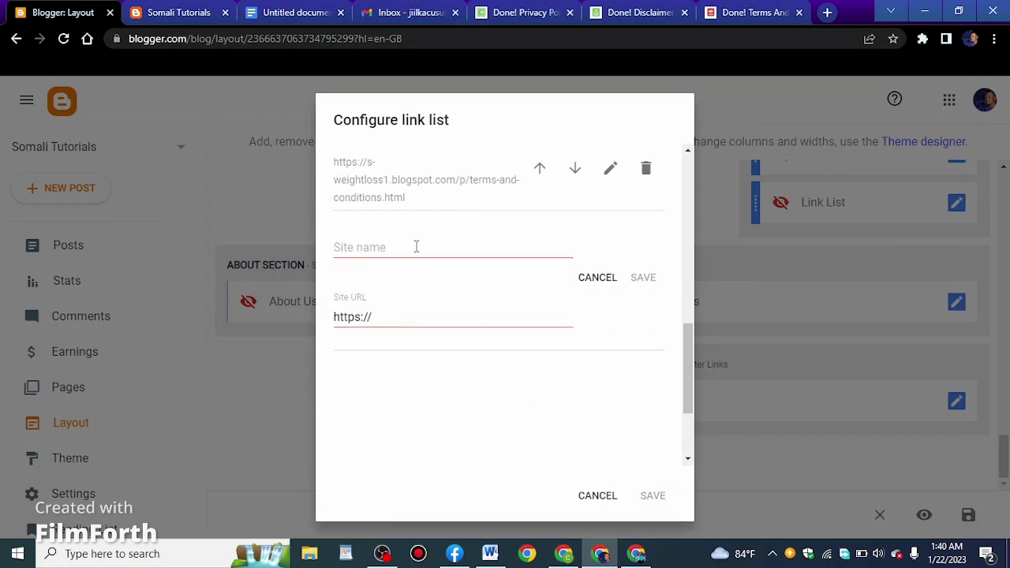
Name the new link 'Contact Us' with the pasted Contact Us page URL
{"action": "left_click", "coordinate": [416, 246]}
{"action": "type", "text": "Contact Us"}
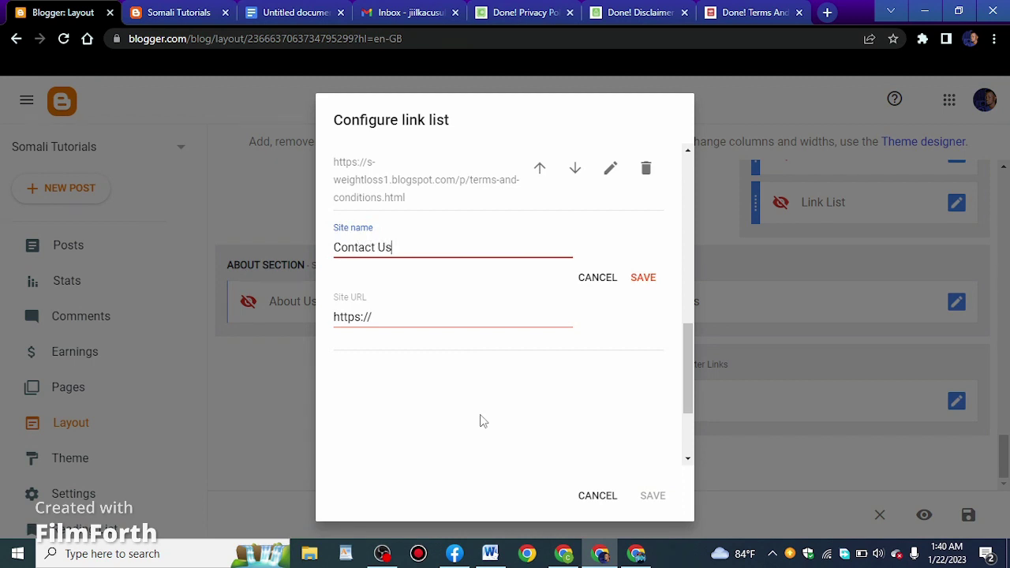
{"action": "left_click", "coordinate": [380, 315]}
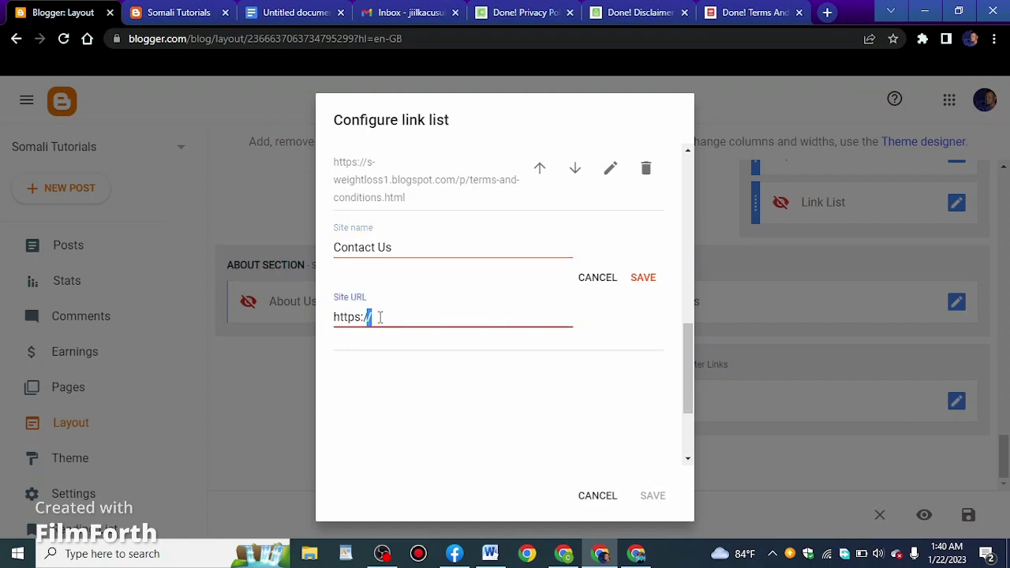
{"action": "key", "text": "ctrl+a"}
{"action": "right_click", "coordinate": [380, 315]}
{"action": "left_click", "coordinate": [456, 157]}
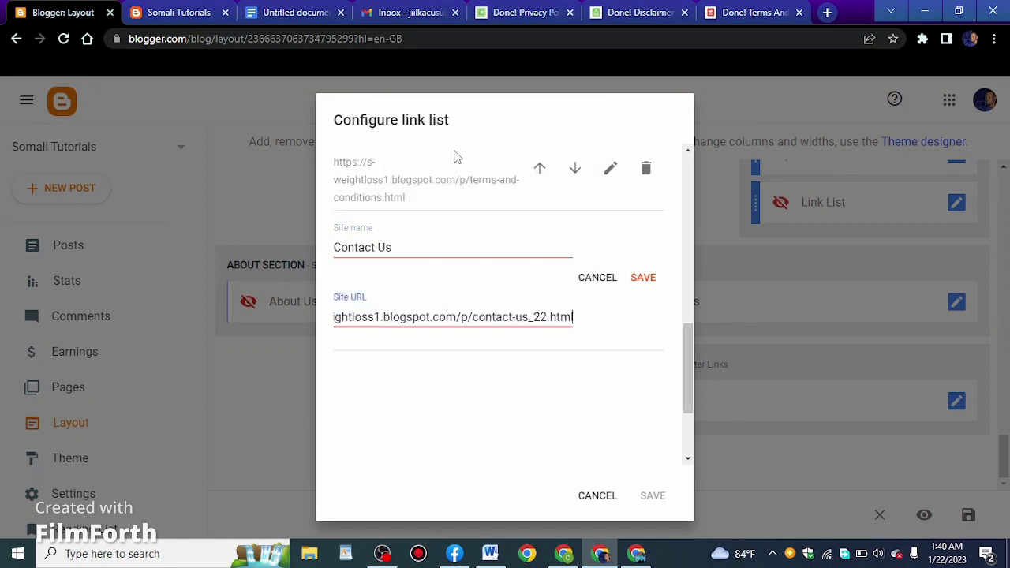
{"action": "left_click", "coordinate": [642, 281]}
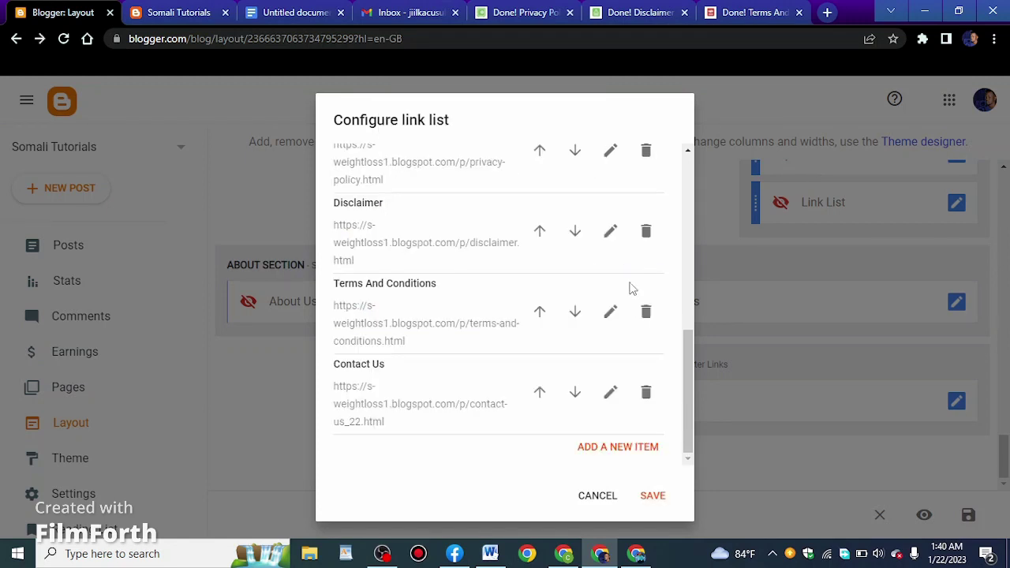
Move Privacy Policy above About Us and back, then save the footer link list
{"action": "scroll", "coordinate": [453, 343], "scroll_direction": "up", "scroll_amount": 10}
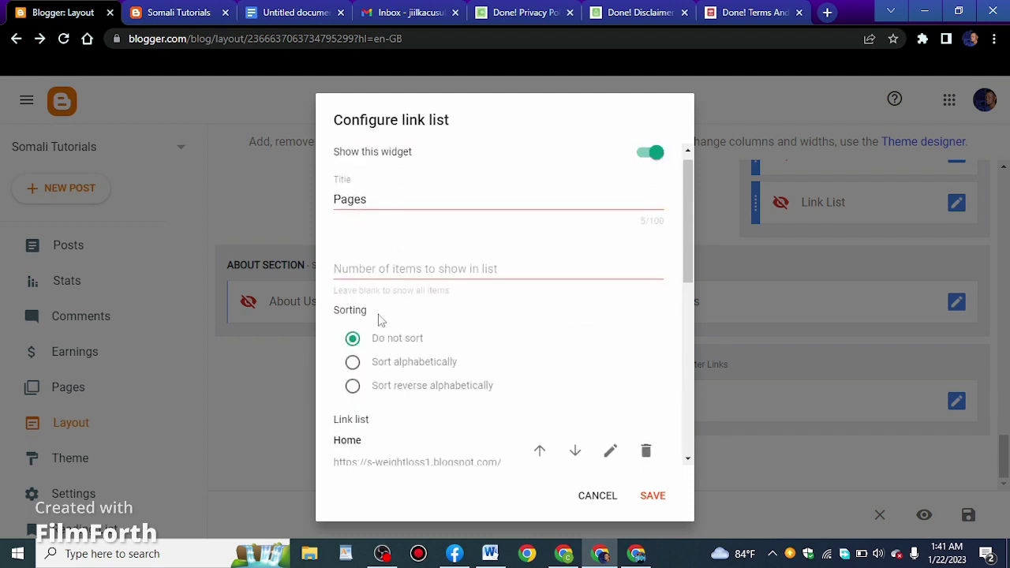
{"action": "scroll", "coordinate": [379, 316], "scroll_direction": "down", "scroll_amount": 3}
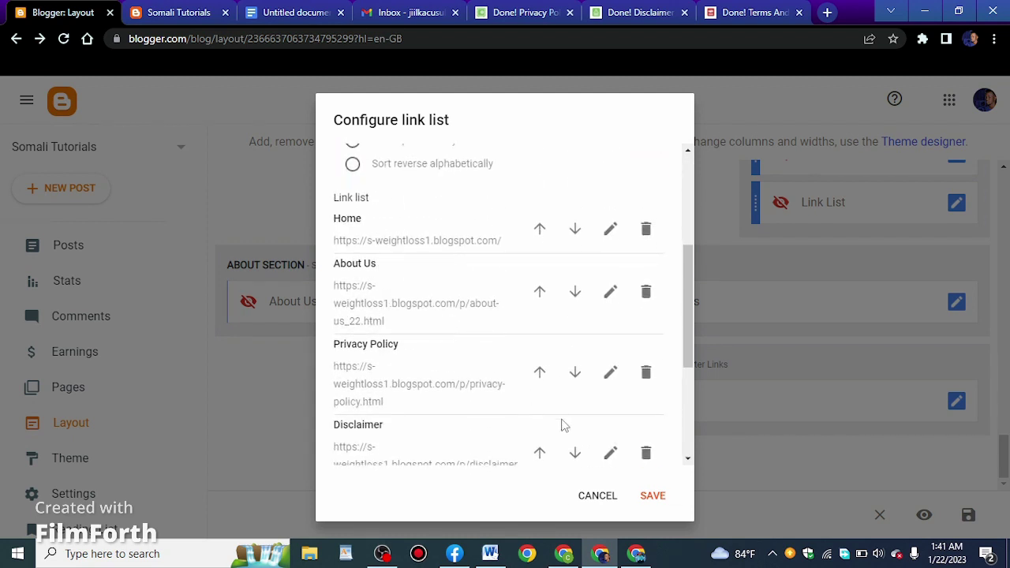
{"action": "left_click", "coordinate": [539, 374]}
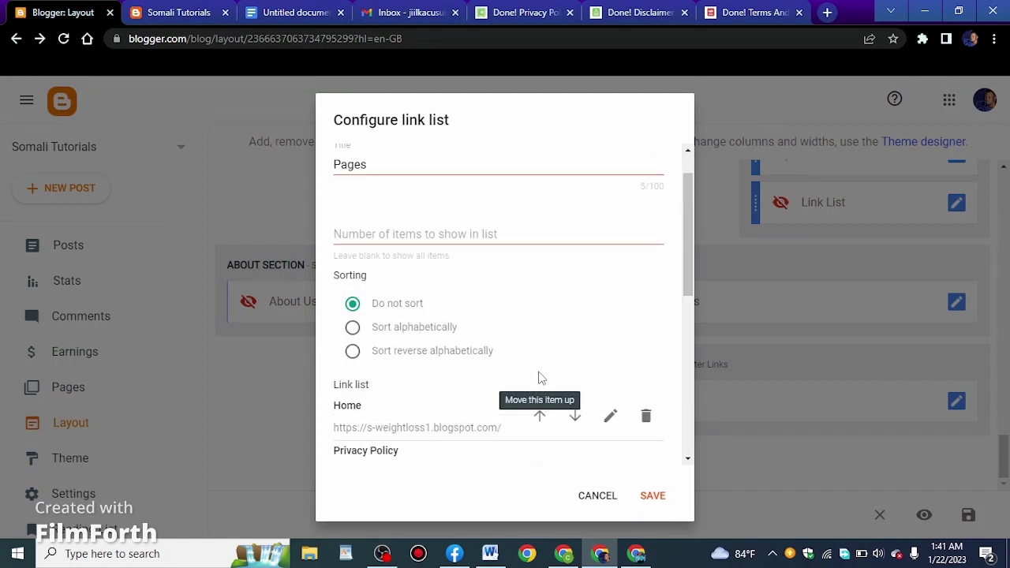
{"action": "scroll", "coordinate": [510, 323], "scroll_direction": "down", "scroll_amount": 3}
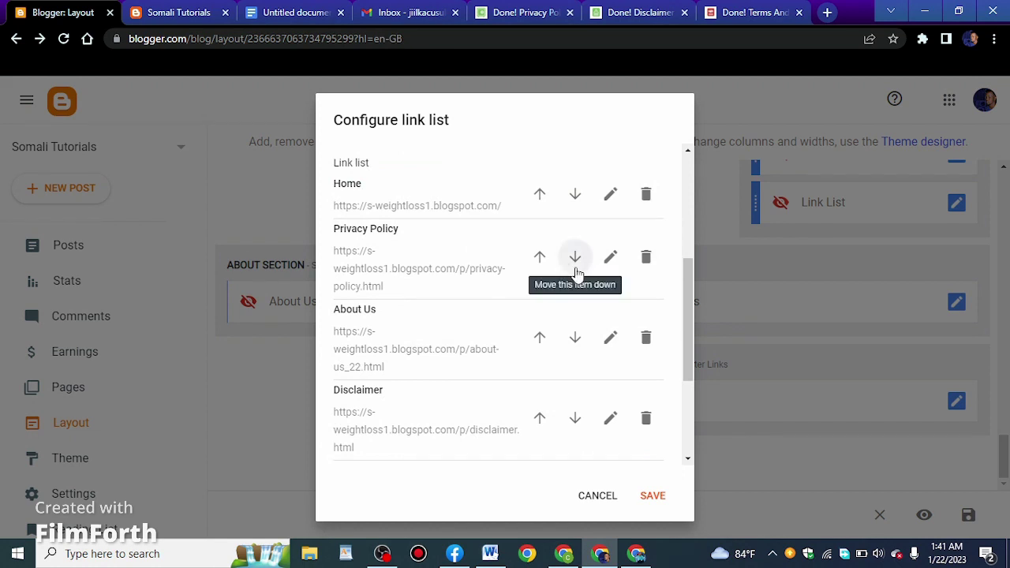
{"action": "left_click", "coordinate": [575, 257]}
{"action": "scroll", "coordinate": [430, 324], "scroll_direction": "down", "scroll_amount": 3}
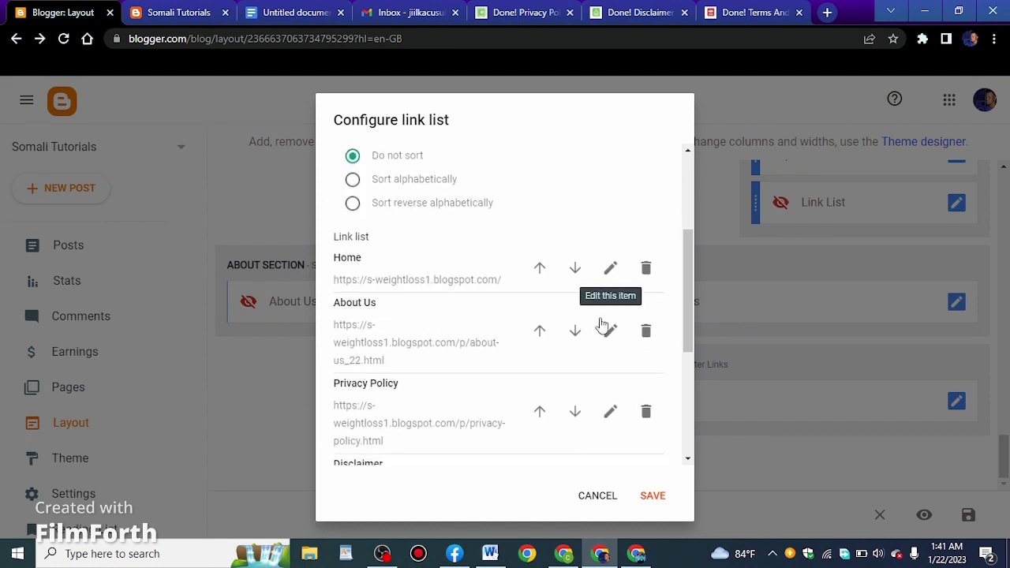
{"action": "scroll", "coordinate": [446, 320], "scroll_direction": "down", "scroll_amount": 3}
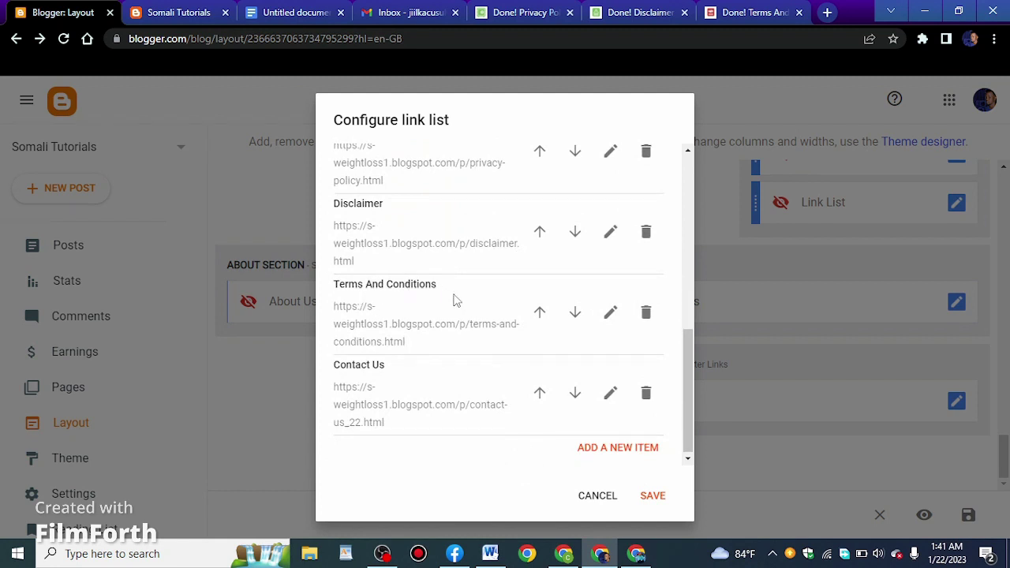
{"action": "left_click", "coordinate": [654, 497]}
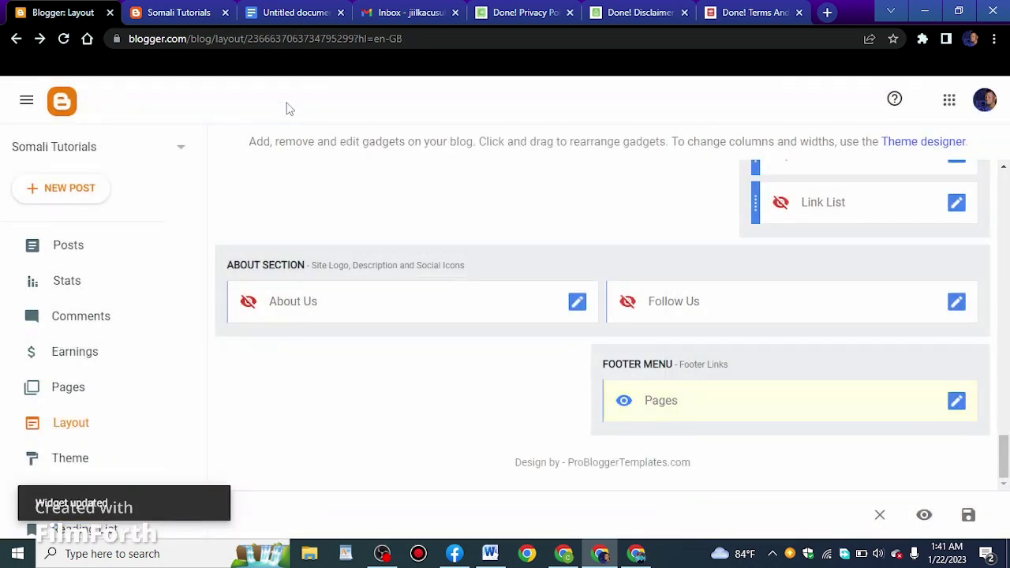
{"action": "left_click", "coordinate": [167, 9]}
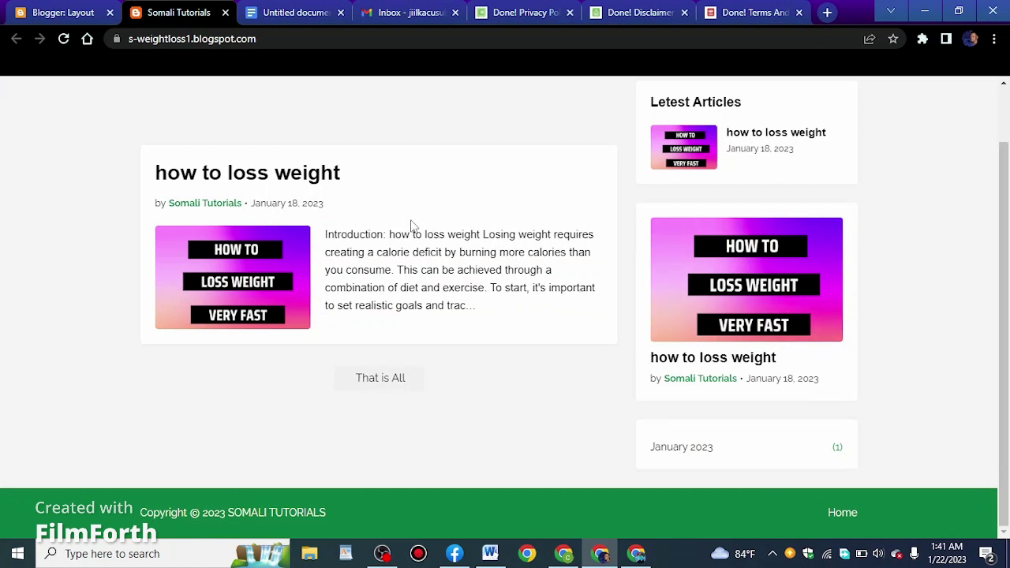
Reload the Somali Tutorials blog so its footer shows the new page links
{"action": "left_click", "coordinate": [64, 38]}
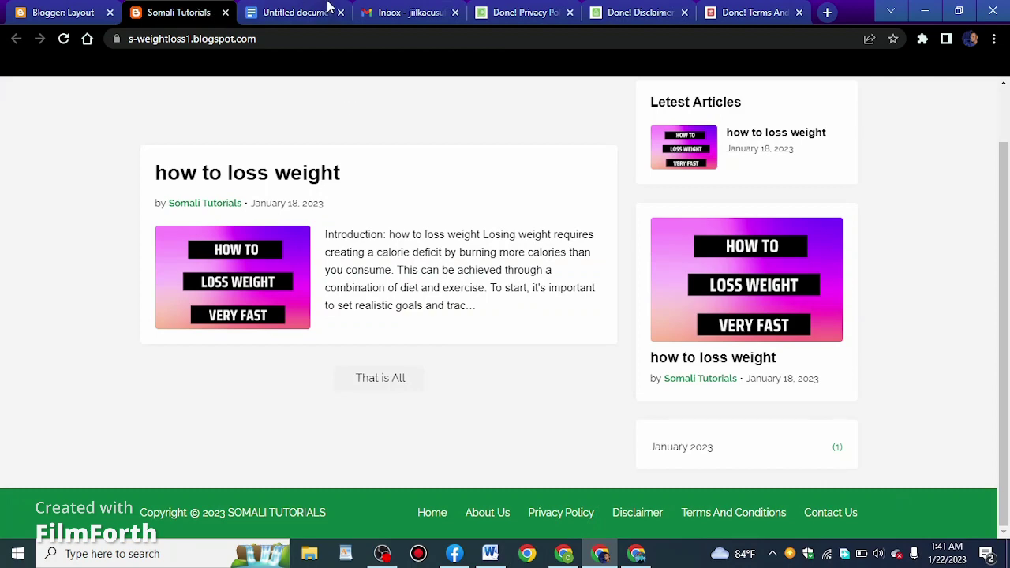
Refresh the Gmail inbox, then open the blog's Contact Us page with its form
{"action": "left_click", "coordinate": [401, 9]}
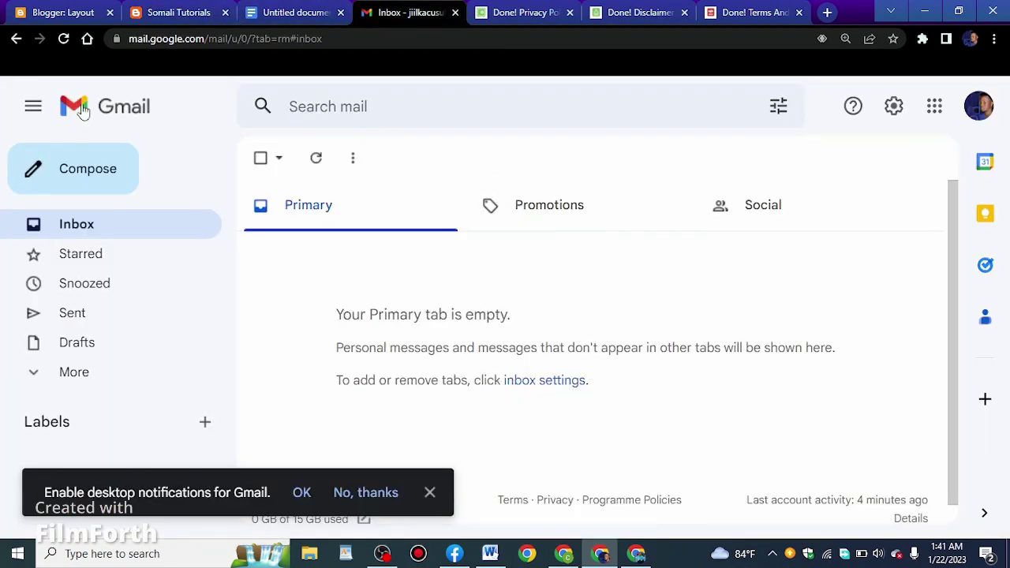
{"action": "left_click", "coordinate": [63, 38]}
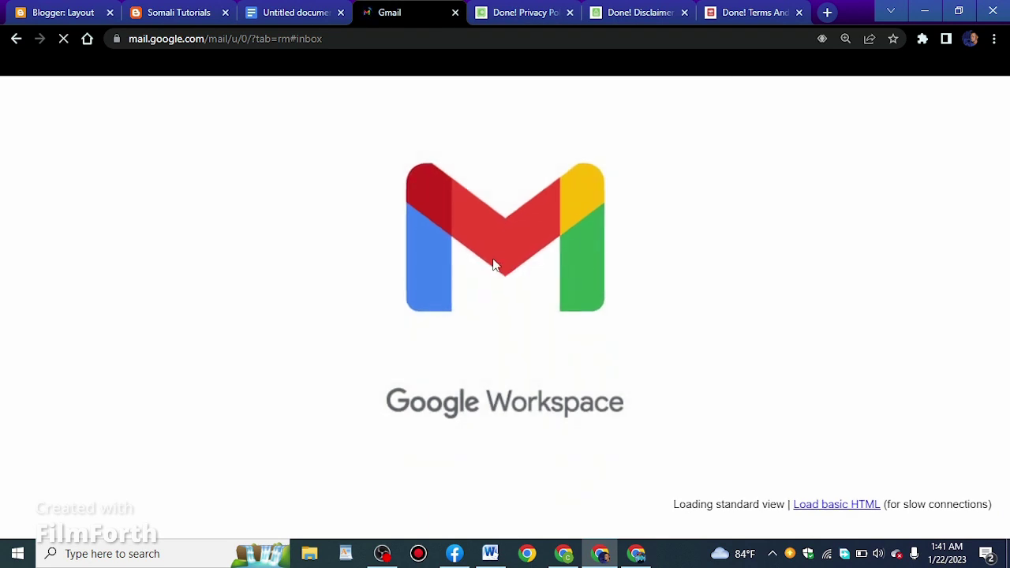
{"action": "left_click", "coordinate": [179, 12]}
{"action": "left_click", "coordinate": [825, 518]}
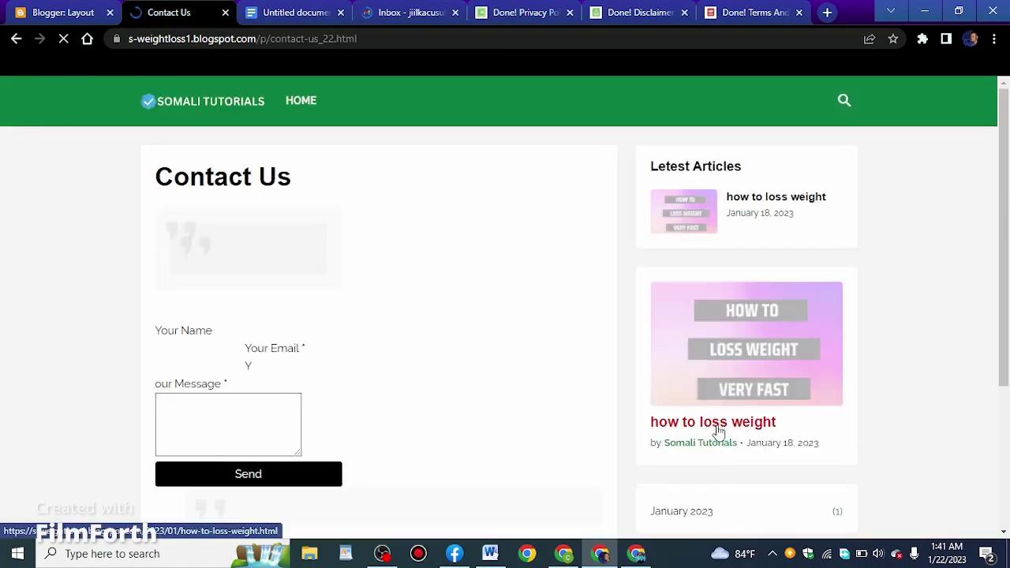
{"action": "scroll", "coordinate": [486, 386], "scroll_direction": "down", "scroll_amount": 1}
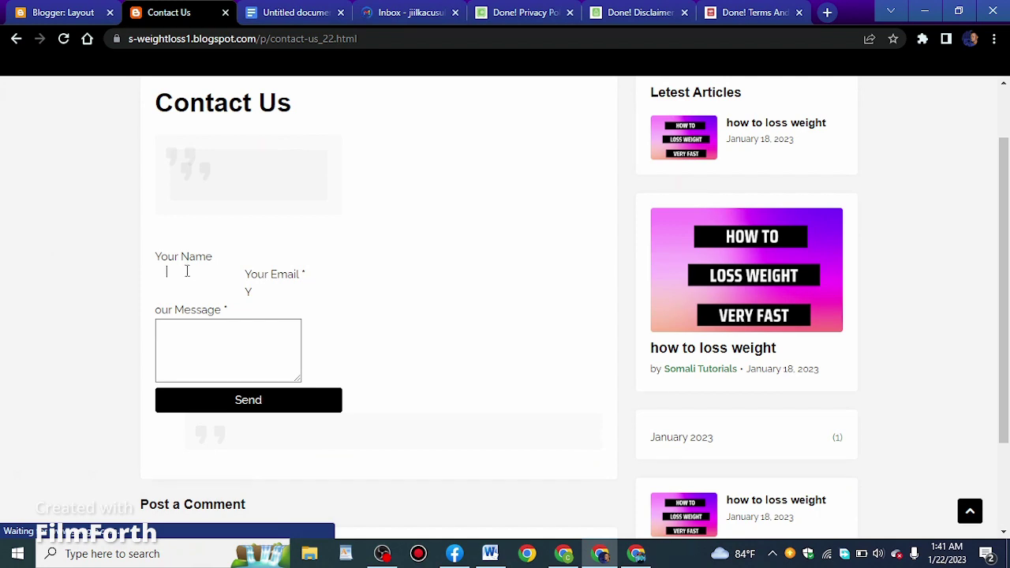
Enter a test name, e-mail address and message in the Contact Us form, then send it
{"action": "left_click", "coordinate": [242, 562]}
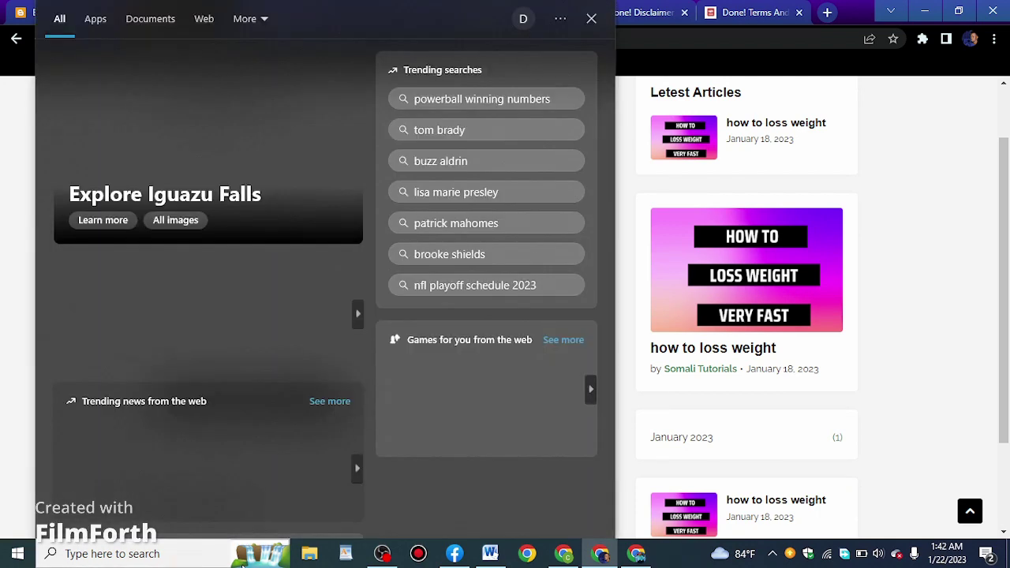
{"action": "left_click", "coordinate": [758, 371]}
{"action": "type", "text": "o"}
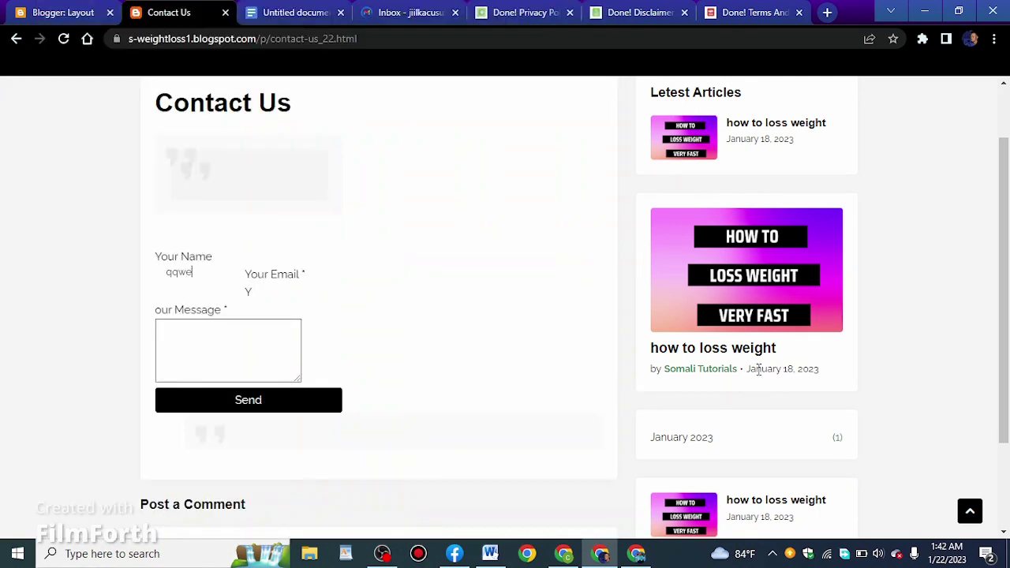
{"action": "left_click", "coordinate": [268, 291]}
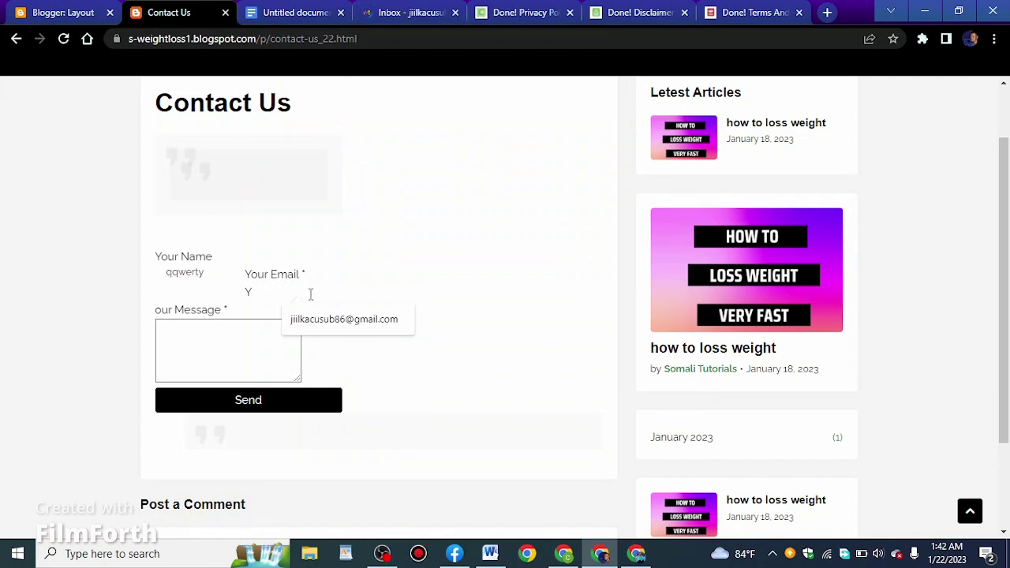
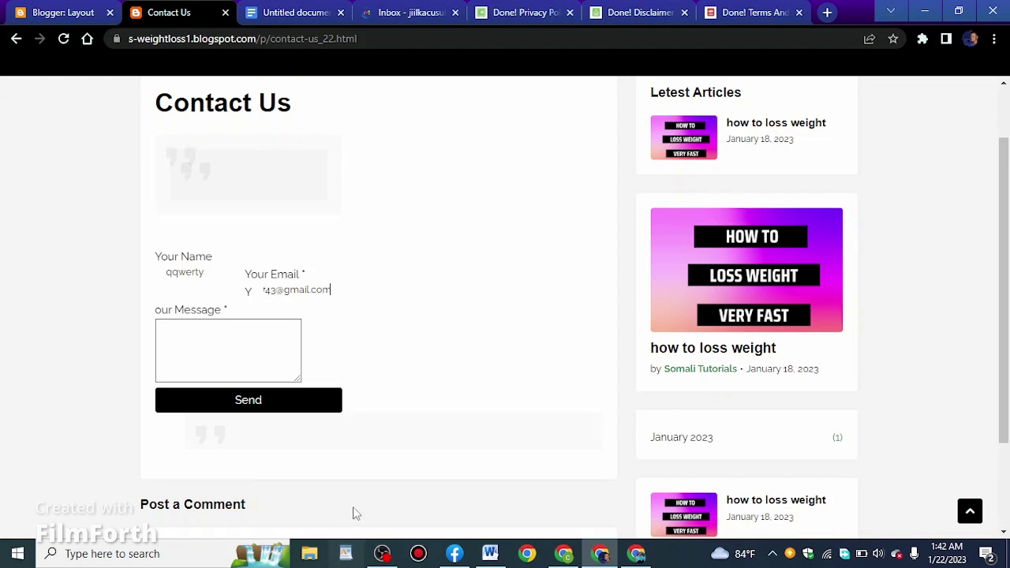
{"action": "left_click", "coordinate": [224, 331]}
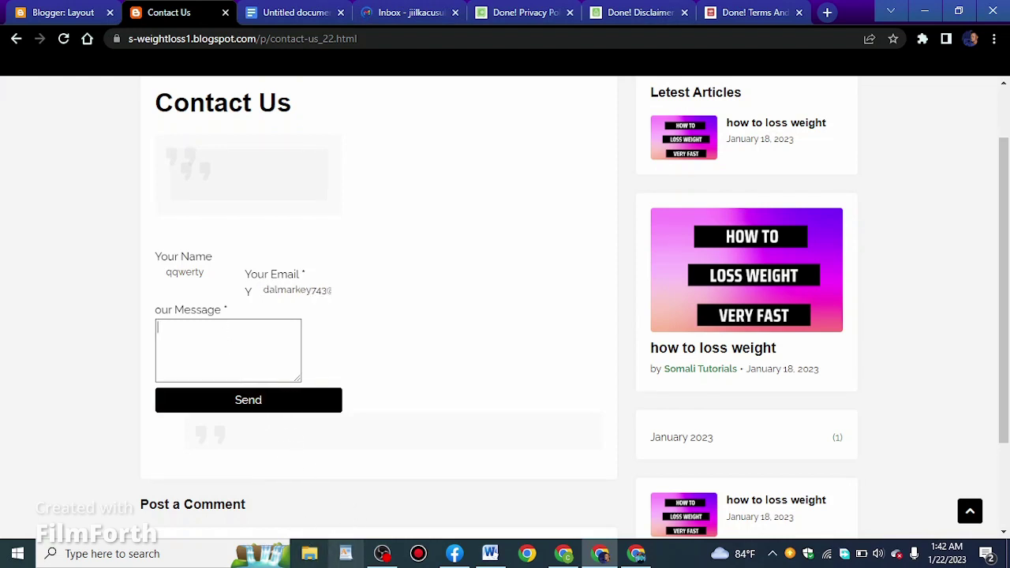
{"action": "type", "text": "g3yeju93jokgplni.owvp.u93wsot"}
{"action": "key", "text": "F11"}
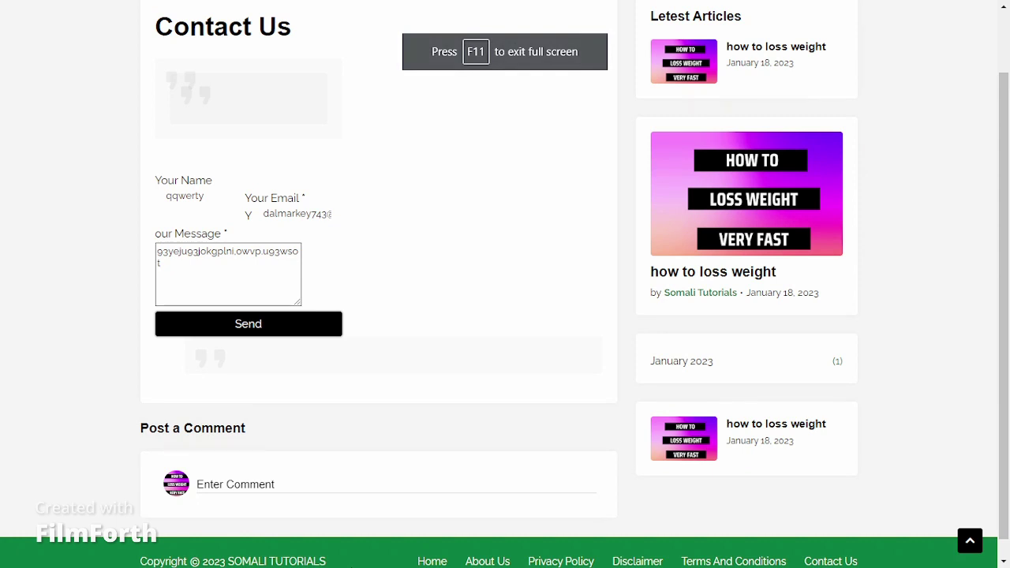
{"action": "scroll", "coordinate": [553, 337], "scroll_direction": "up", "scroll_amount": 1}
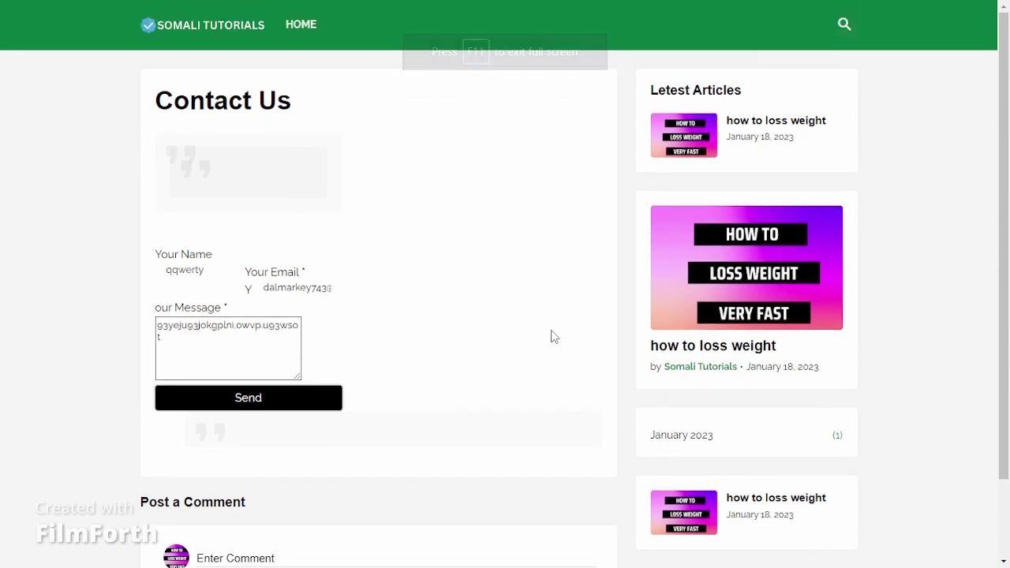
{"action": "left_click", "coordinate": [270, 405]}
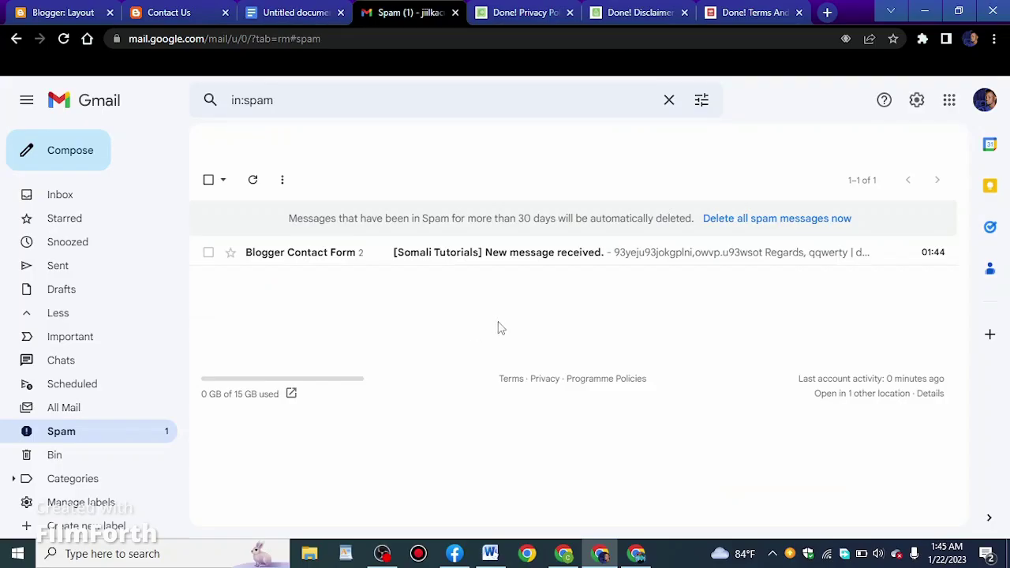
Open the '[Somali Tutorials] New message received.' spam thread and read both contact-form messages
{"action": "left_click", "coordinate": [337, 264]}
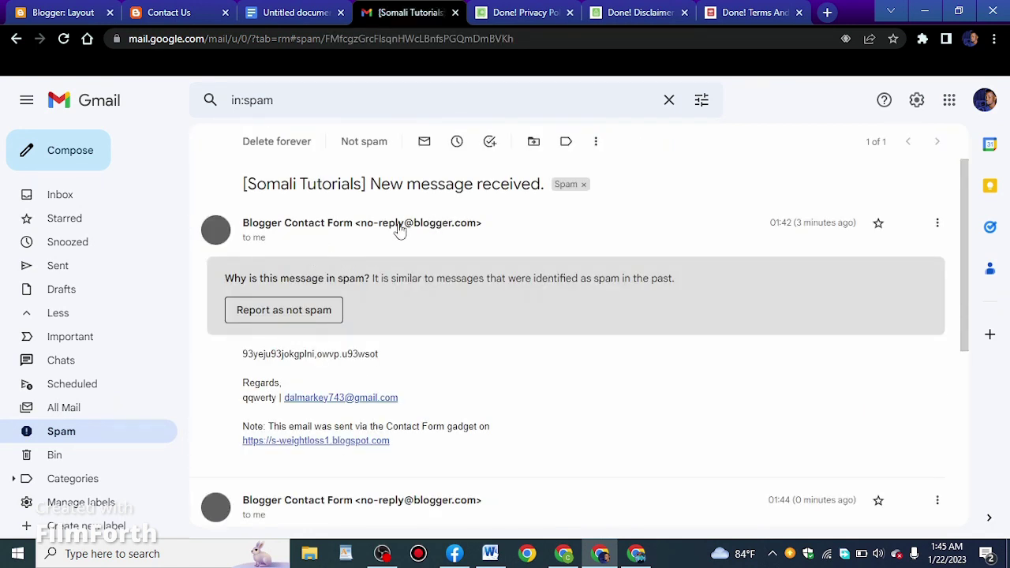
{"action": "scroll", "coordinate": [408, 244], "scroll_direction": "down", "scroll_amount": 1}
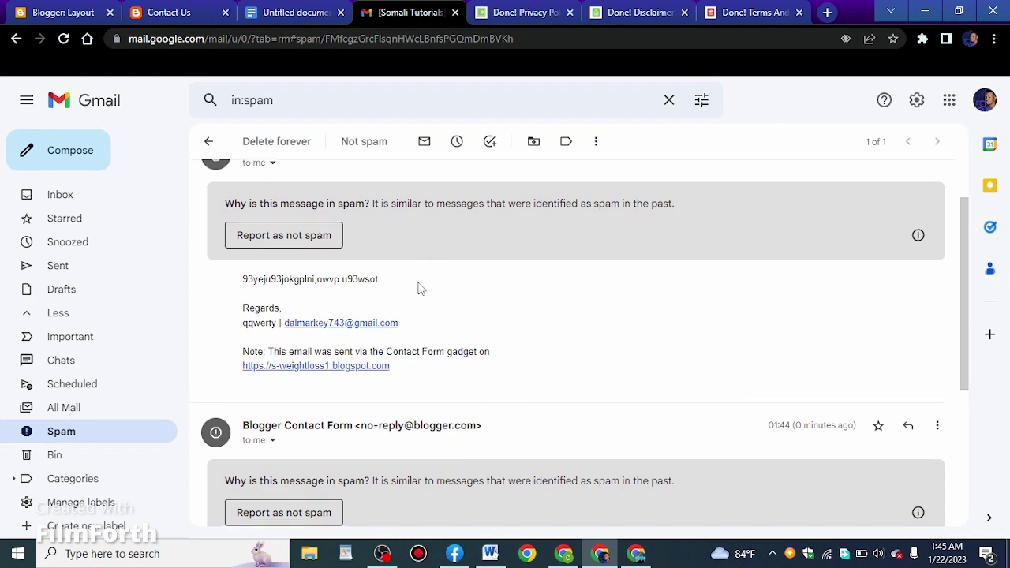
{"action": "scroll", "coordinate": [419, 288], "scroll_direction": "down", "scroll_amount": 2}
{"action": "scroll", "coordinate": [418, 288], "scroll_direction": "up", "scroll_amount": 5}
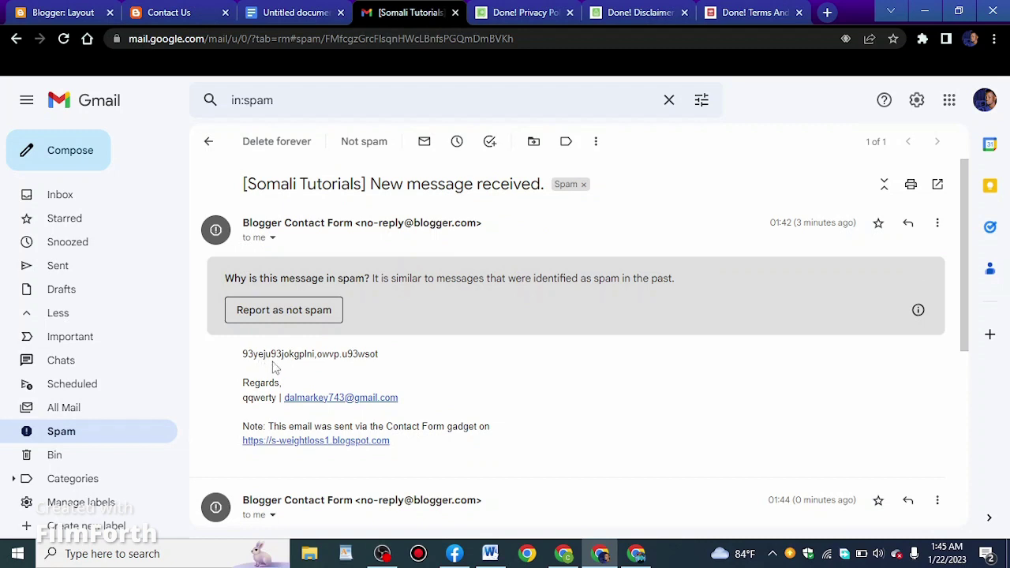
{"action": "scroll", "coordinate": [371, 399], "scroll_direction": "down", "scroll_amount": 1}
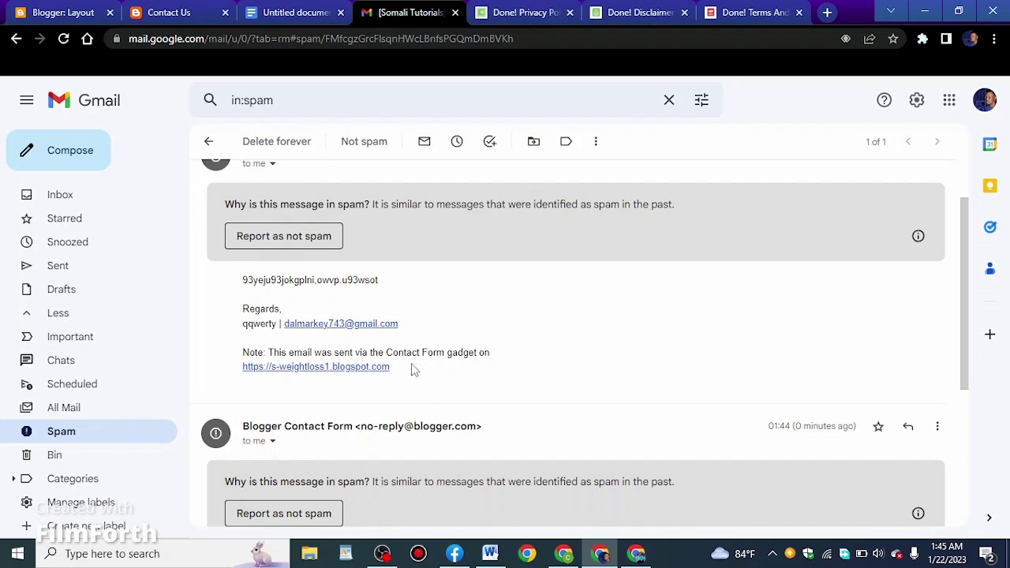
{"action": "scroll", "coordinate": [523, 359], "scroll_direction": "down", "scroll_amount": 3}
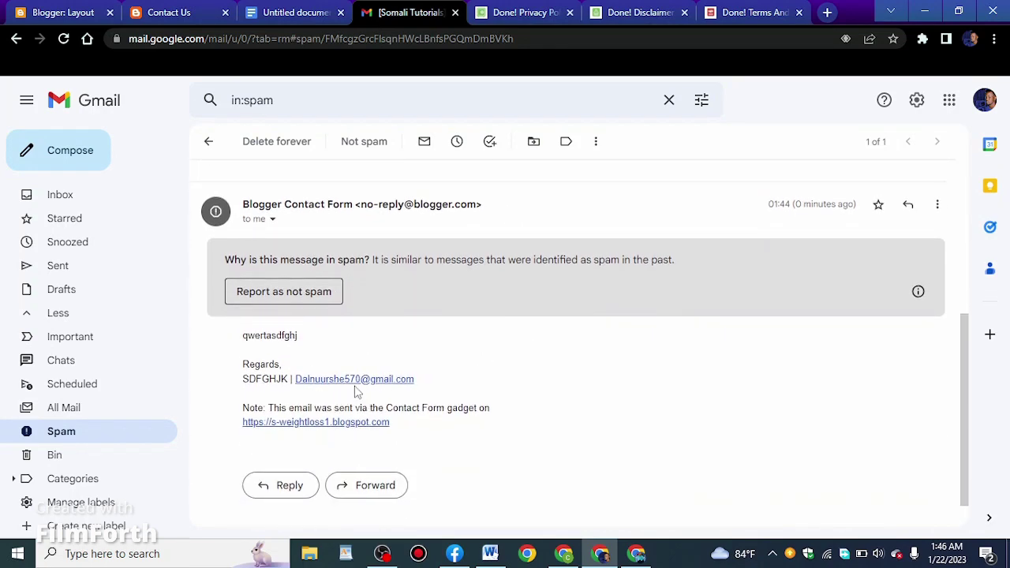
{"action": "scroll", "coordinate": [407, 389], "scroll_direction": "up", "scroll_amount": 4}
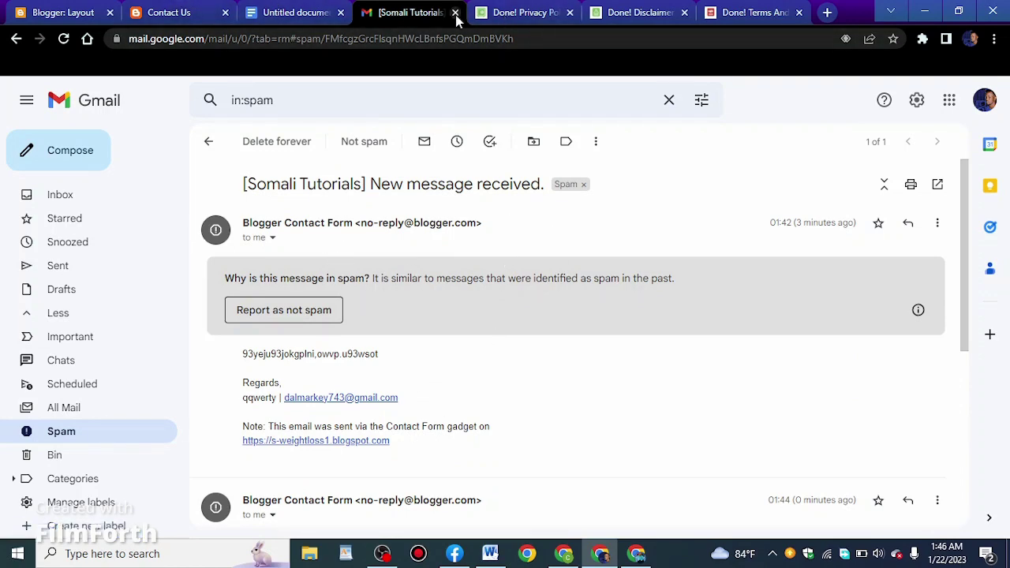
Close Gmail, review the live Contact Us page, then show Blogger's Posts list
{"action": "left_click", "coordinate": [455, 13]}
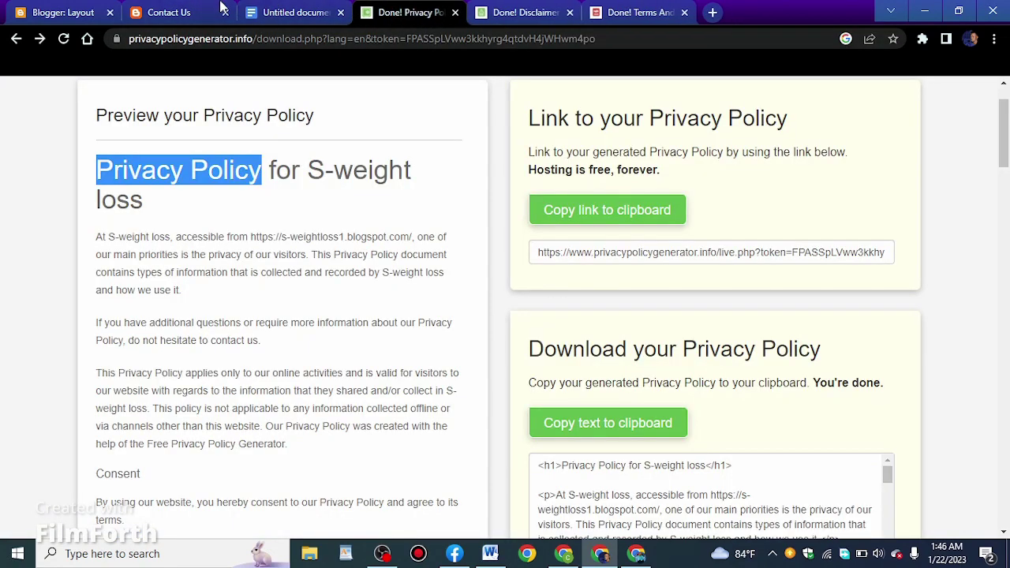
{"action": "left_click", "coordinate": [76, 9]}
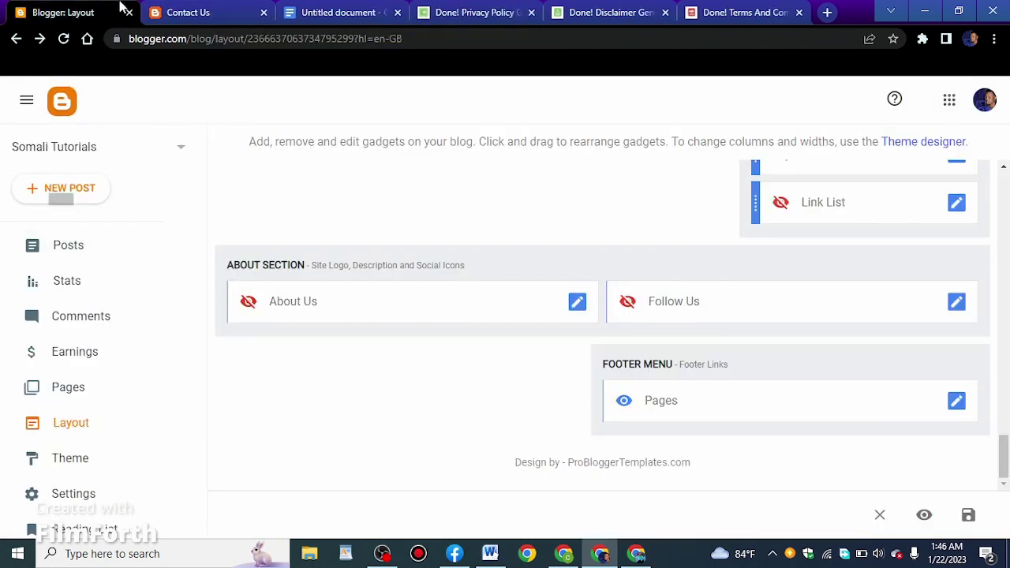
{"action": "left_click", "coordinate": [214, 9]}
{"action": "scroll", "coordinate": [872, 351], "scroll_direction": "up", "scroll_amount": 1}
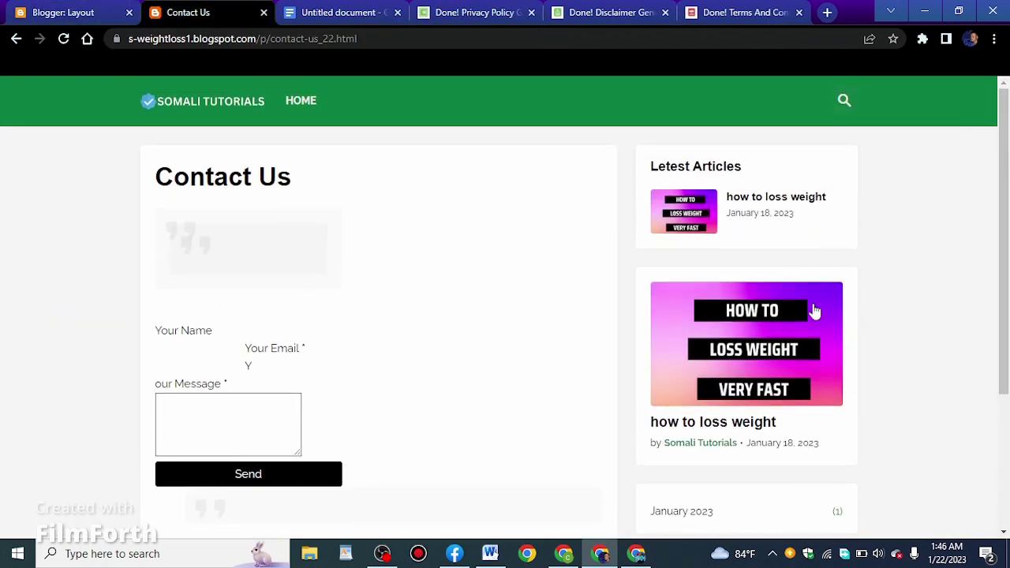
{"action": "scroll", "coordinate": [812, 311], "scroll_direction": "down", "scroll_amount": 3}
{"action": "scroll", "coordinate": [950, 314], "scroll_direction": "up", "scroll_amount": 3}
{"action": "left_click", "coordinate": [16, 38]}
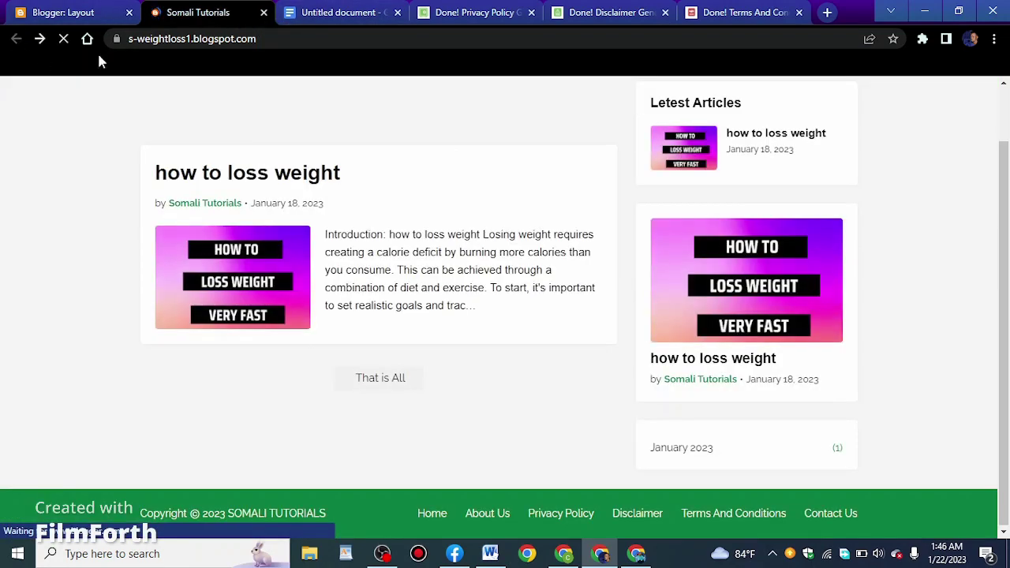
{"action": "left_click", "coordinate": [42, 12]}
{"action": "left_click", "coordinate": [28, 249]}
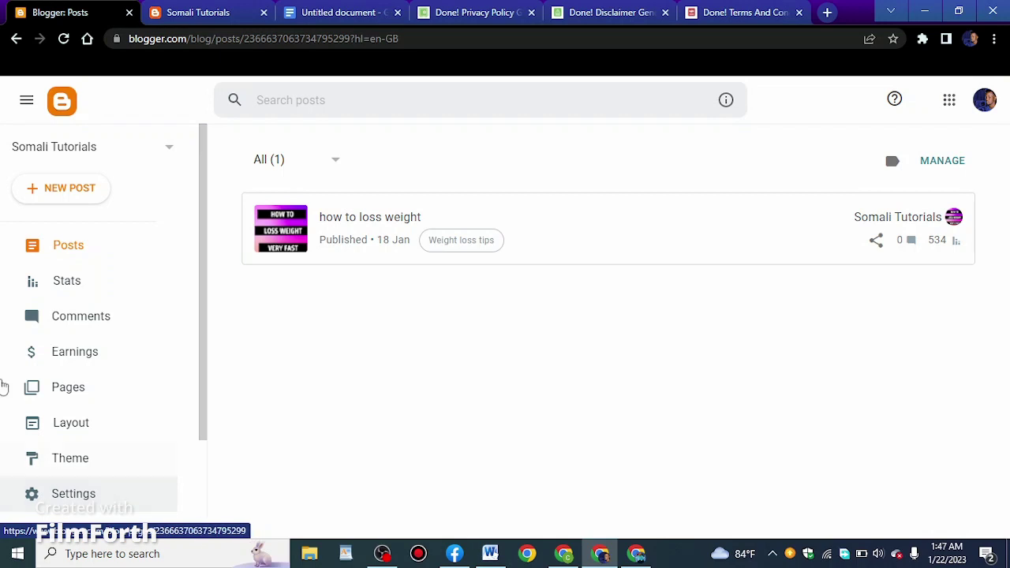
On the live blog, go to the 'how to loss weight' post's Weight loss tips label page
{"action": "scroll", "coordinate": [100, 455], "scroll_direction": "down", "scroll_amount": 3}
{"action": "left_click", "coordinate": [79, 437]}
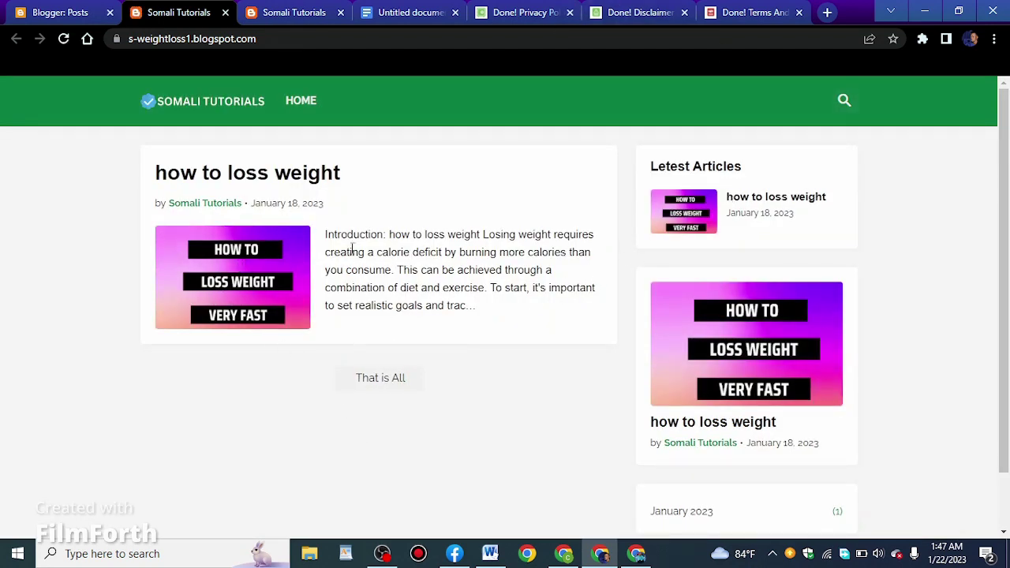
{"action": "left_click", "coordinate": [260, 272]}
{"action": "left_click", "coordinate": [234, 265]}
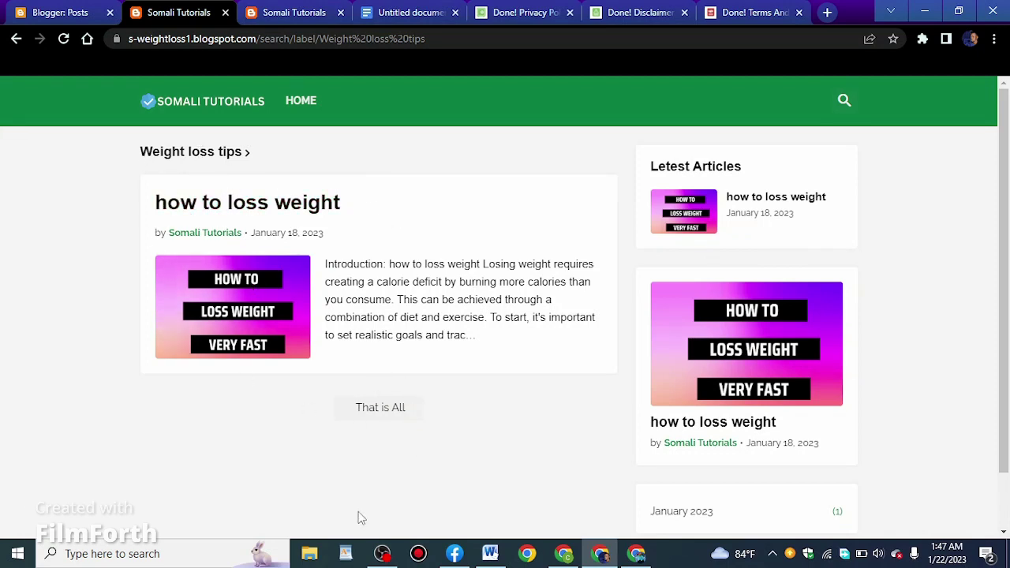
Copy the Weight loss tips label page URL and return to the Blogger Posts tab
{"action": "left_click", "coordinate": [305, 39]}
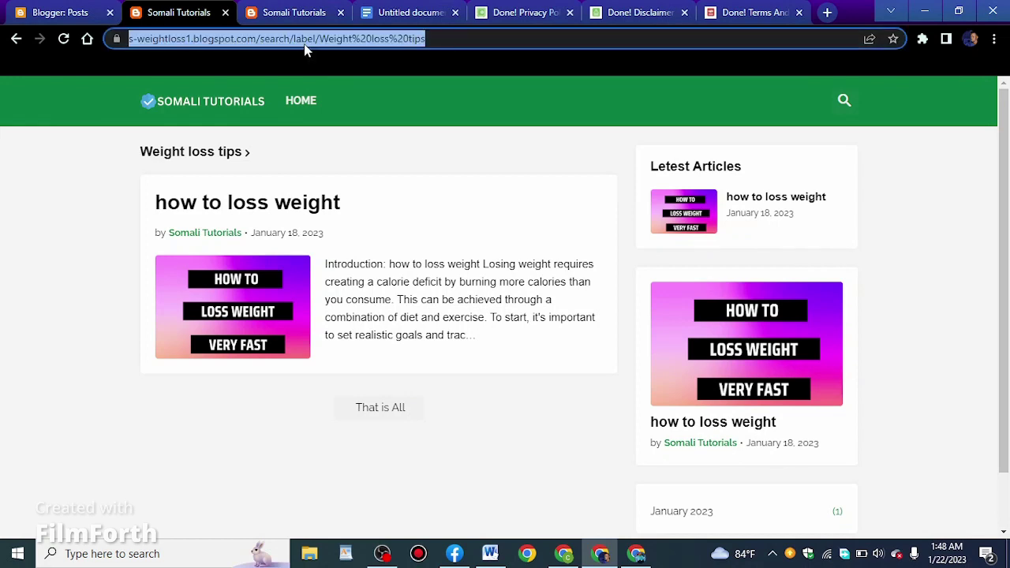
{"action": "right_click", "coordinate": [330, 36]}
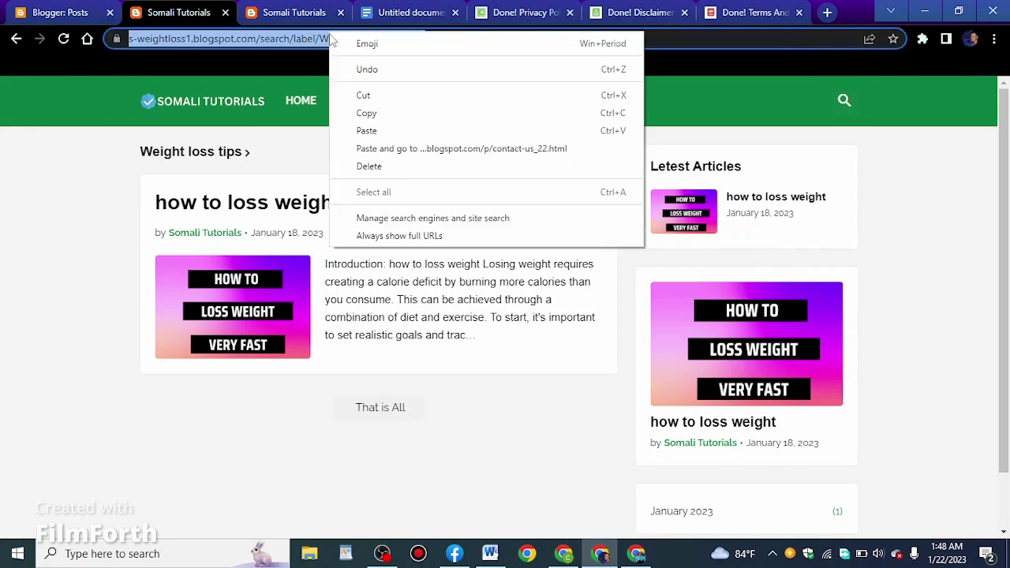
{"action": "left_click", "coordinate": [365, 116]}
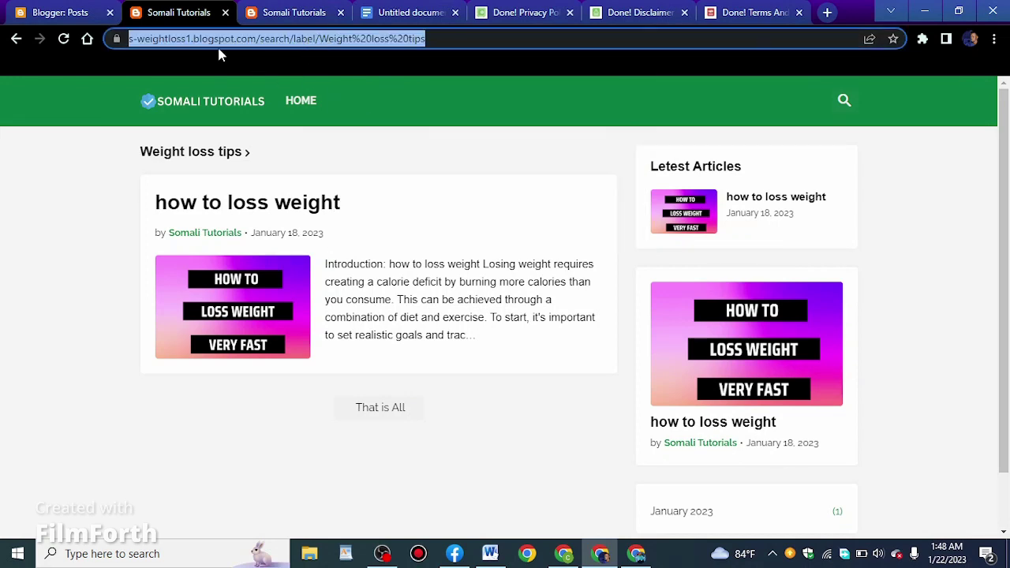
{"action": "left_click", "coordinate": [75, 9]}
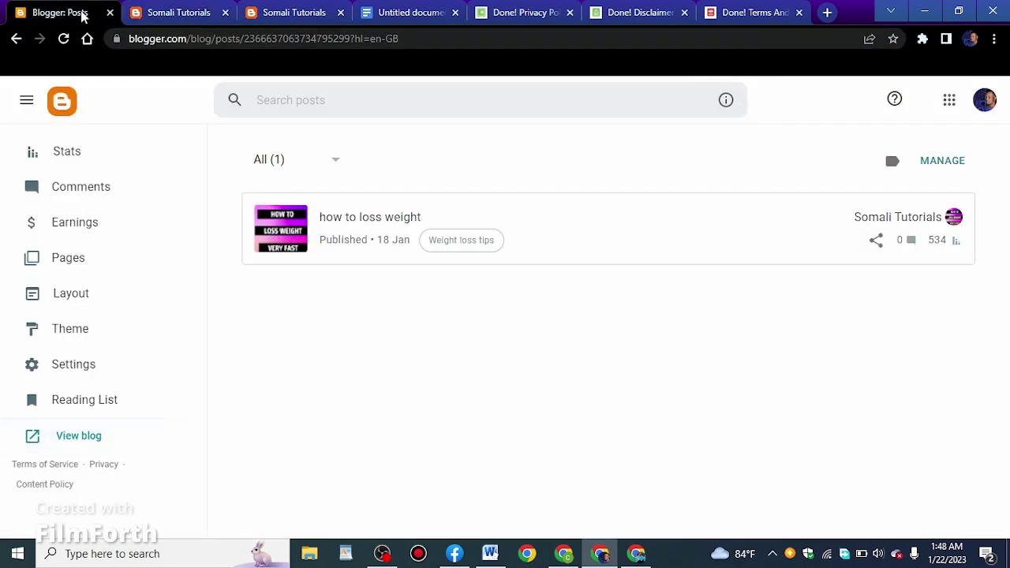
In Layout, edit the Header Menu link list and start a new link item
{"action": "left_click", "coordinate": [87, 303]}
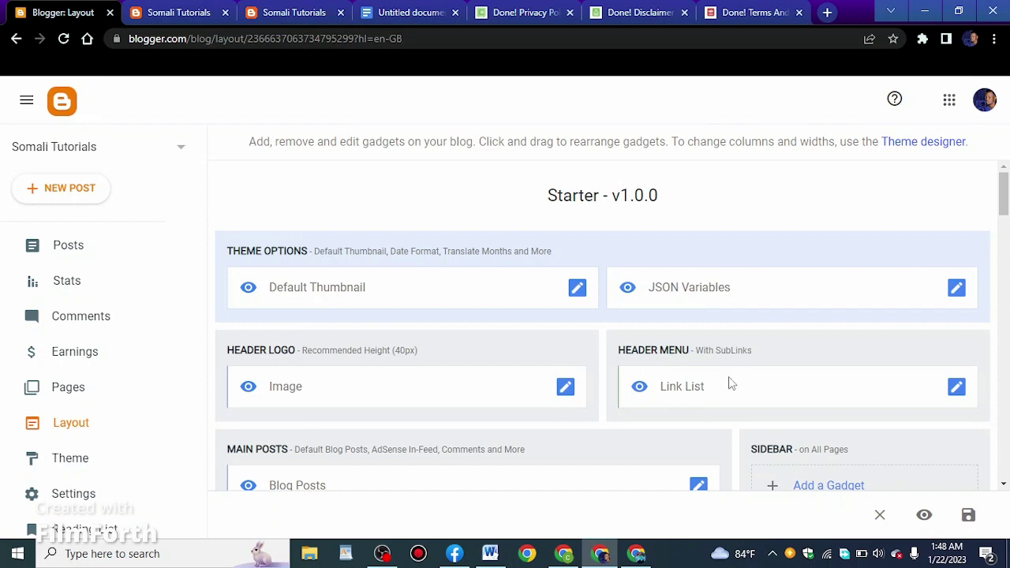
{"action": "left_click", "coordinate": [956, 386]}
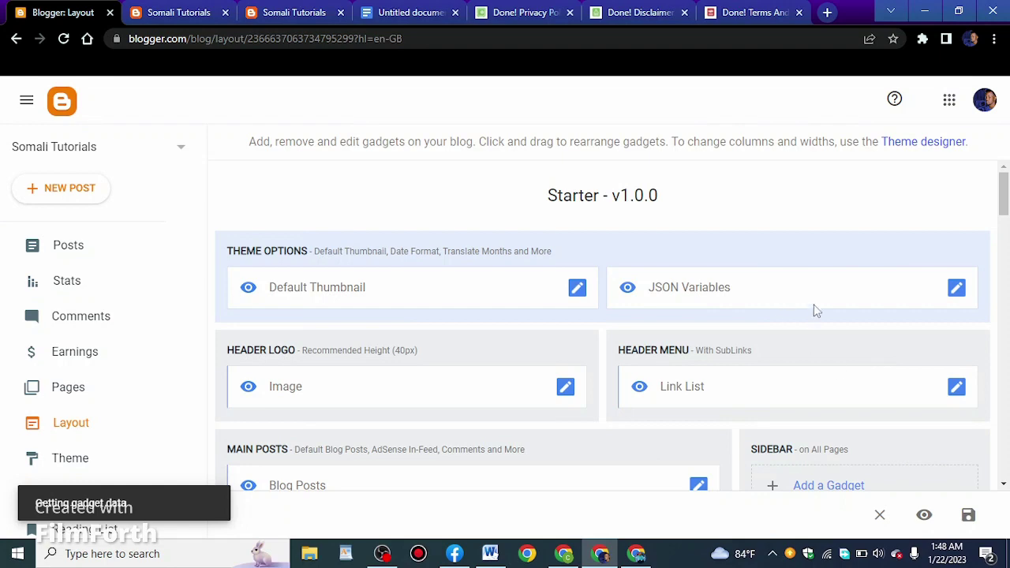
{"action": "scroll", "coordinate": [606, 427], "scroll_direction": "down", "scroll_amount": 1}
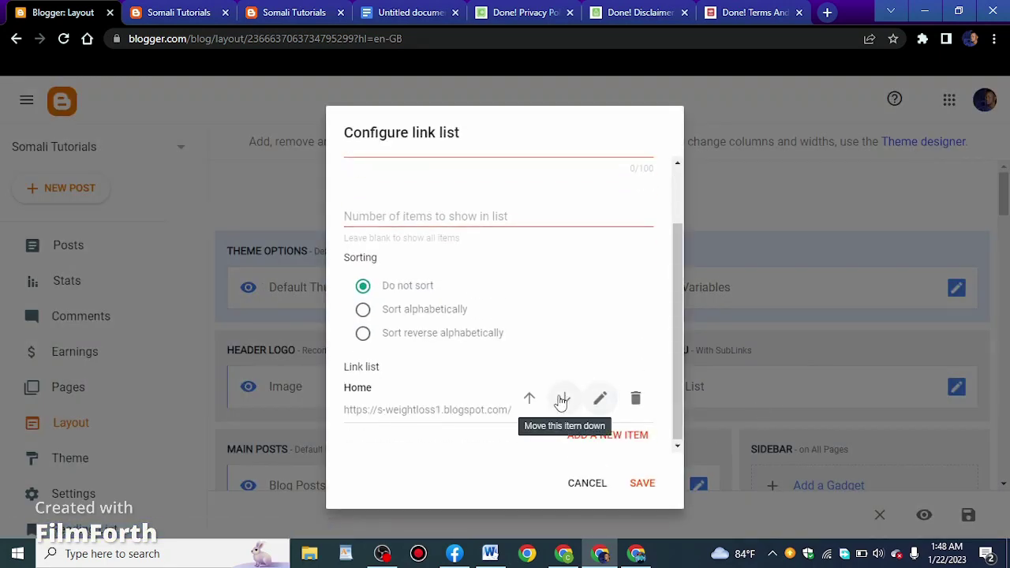
{"action": "left_click", "coordinate": [623, 434]}
{"action": "scroll", "coordinate": [431, 442], "scroll_direction": "down", "scroll_amount": 2}
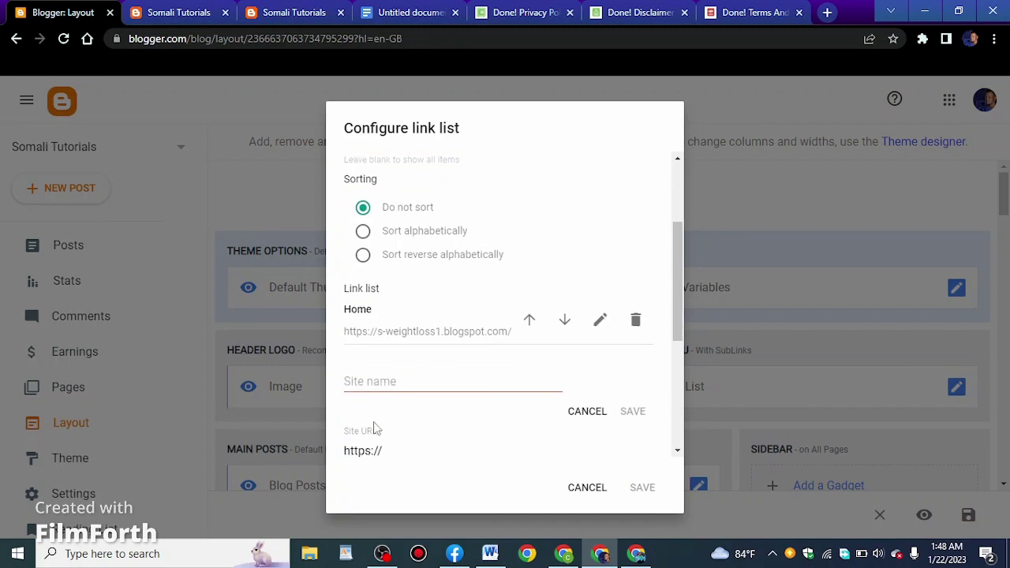
Add a 'Weight Loss Tips' link using the pasted label URL and save the gadget
{"action": "left_click", "coordinate": [406, 381]}
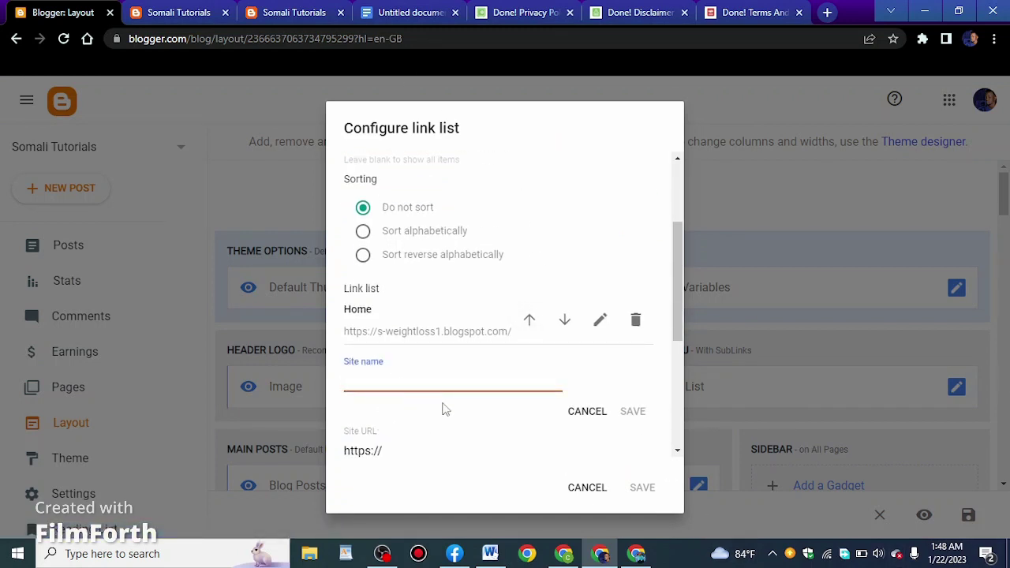
{"action": "type", "text": "Weight Loss"}
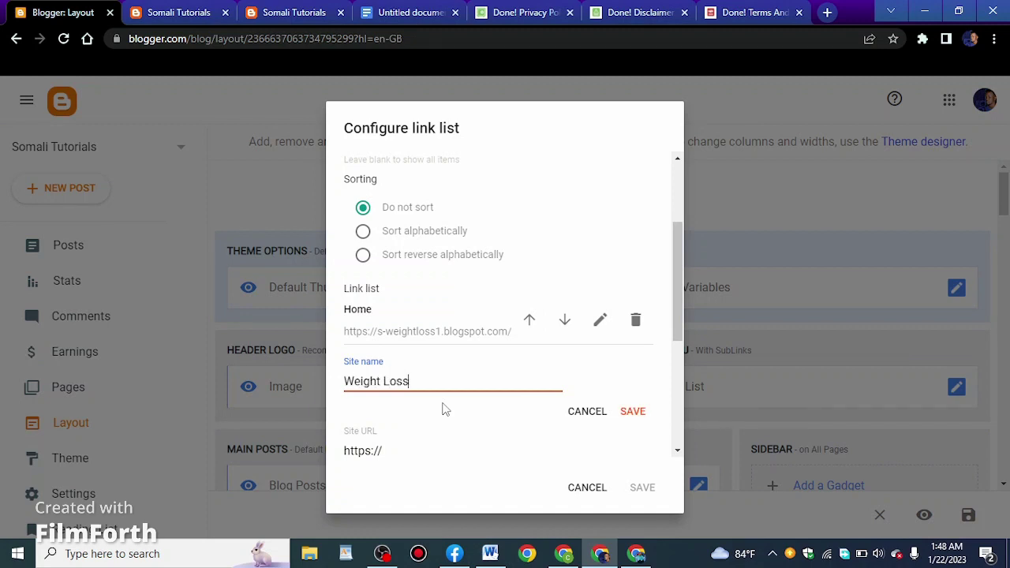
{"action": "type", "text": " Tips"}
{"action": "scroll", "coordinate": [442, 386], "scroll_direction": "down", "scroll_amount": 1}
{"action": "left_click", "coordinate": [446, 376]}
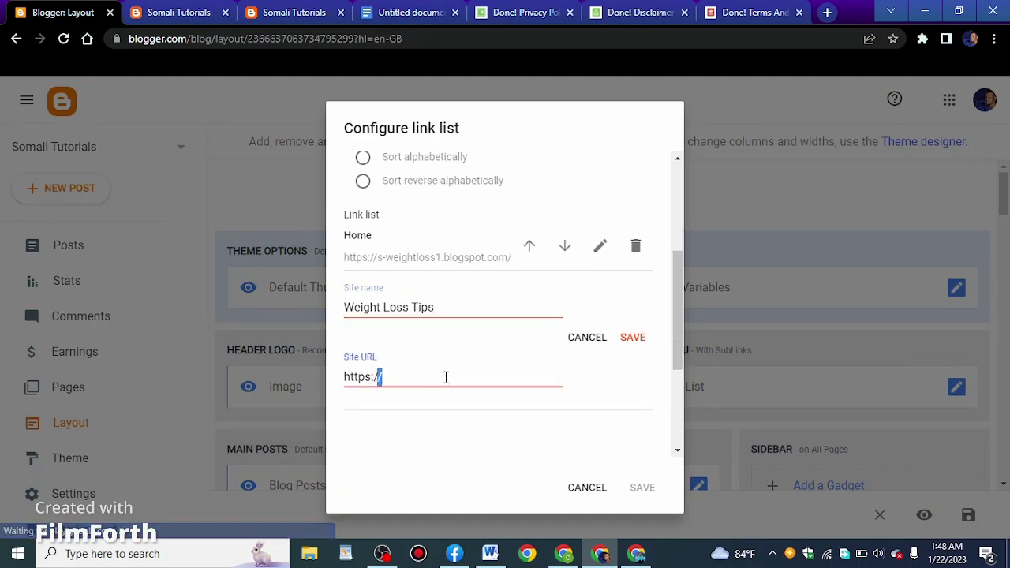
{"action": "key", "text": "ctrl+a"}
{"action": "right_click", "coordinate": [446, 376]}
{"action": "left_click", "coordinate": [528, 217]}
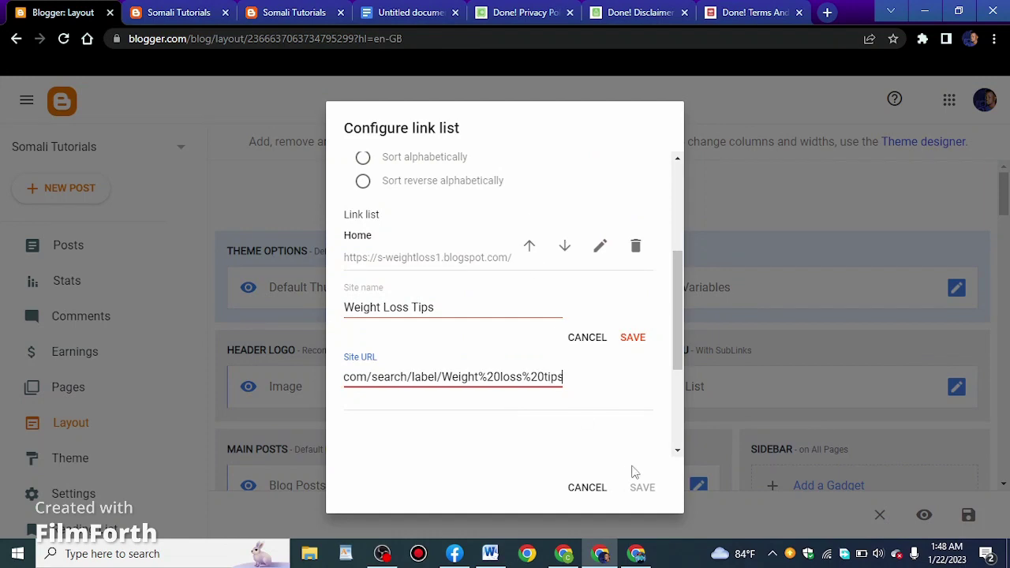
{"action": "left_click", "coordinate": [628, 334]}
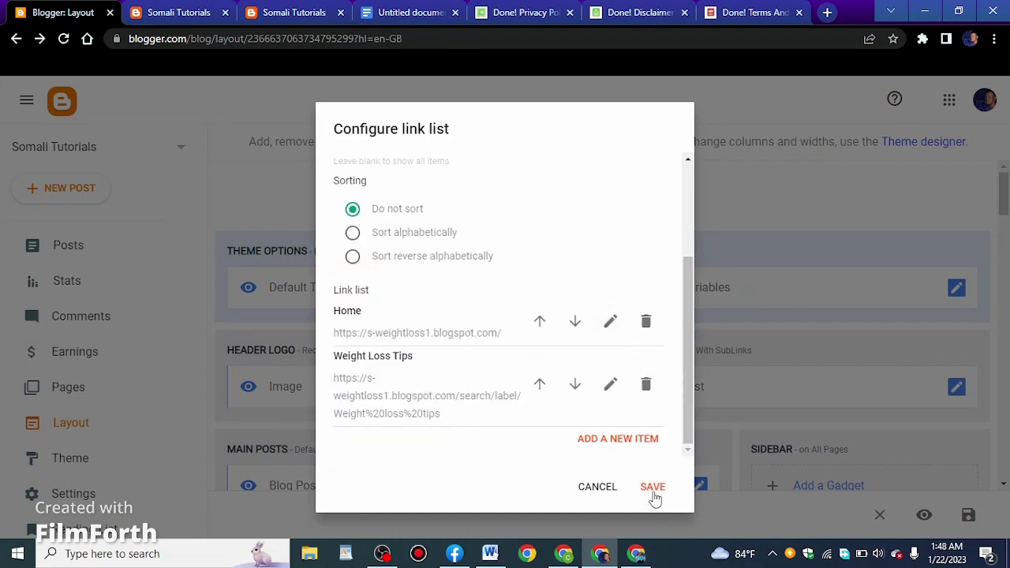
{"action": "left_click", "coordinate": [652, 490]}
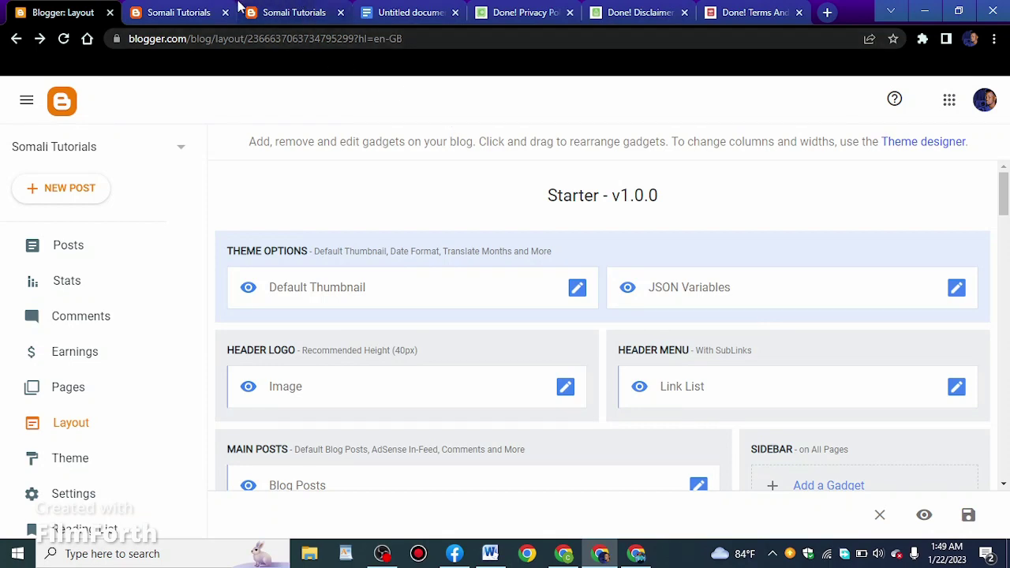
Reload the live blog to confirm the Weight Loss Tips header link appears
{"action": "left_click", "coordinate": [292, 11]}
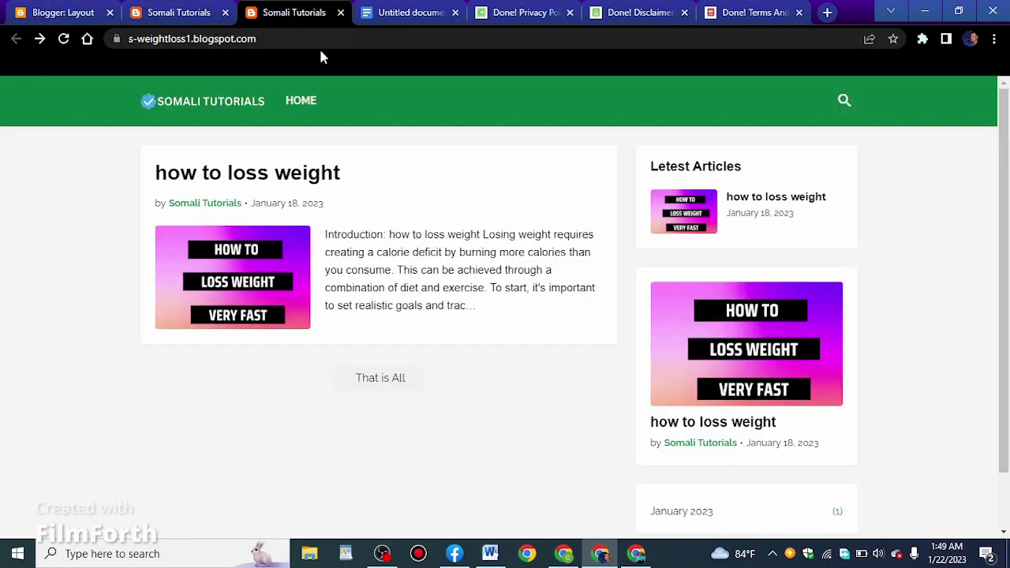
{"action": "left_click", "coordinate": [65, 41]}
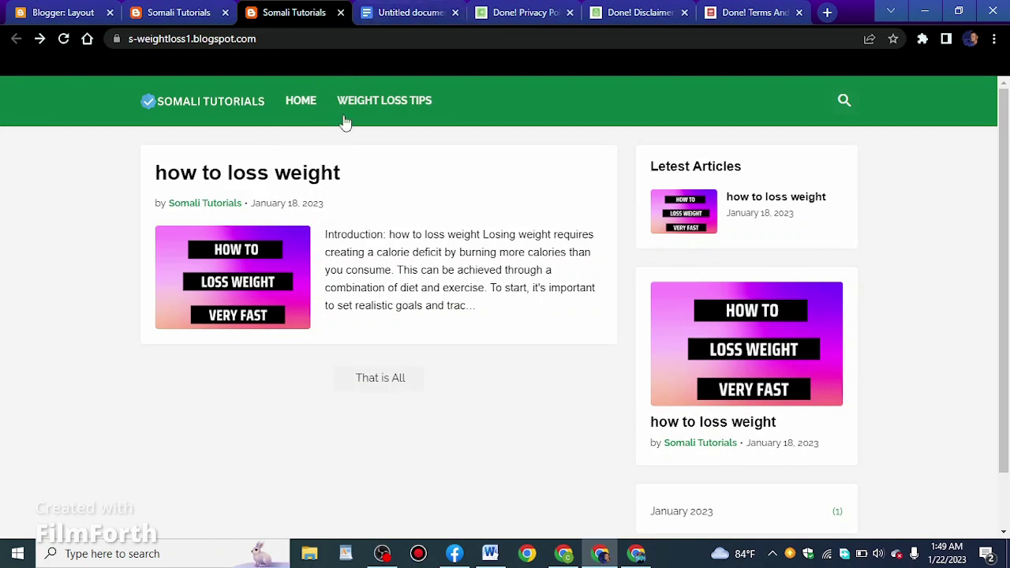
{"action": "scroll", "coordinate": [579, 146], "scroll_direction": "down", "scroll_amount": 2}
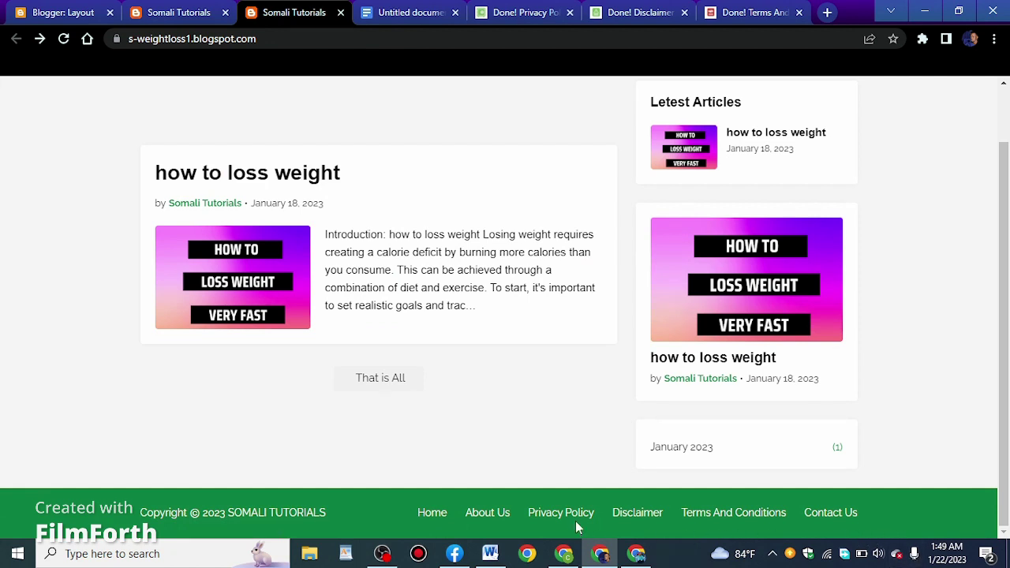
{"action": "scroll", "coordinate": [693, 429], "scroll_direction": "up", "scroll_amount": 2}
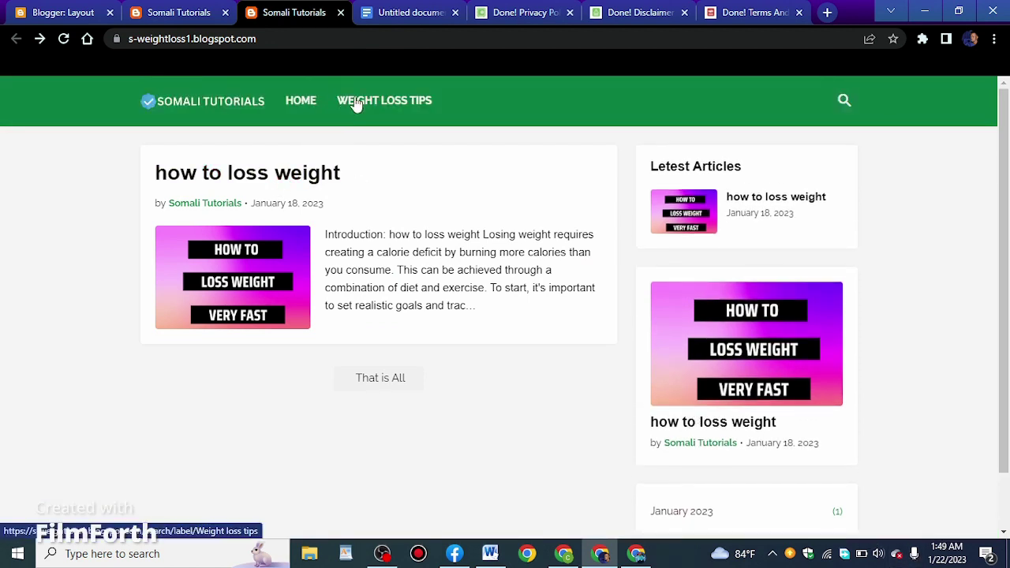
{"action": "scroll", "coordinate": [955, 289], "scroll_direction": "down", "scroll_amount": 2}
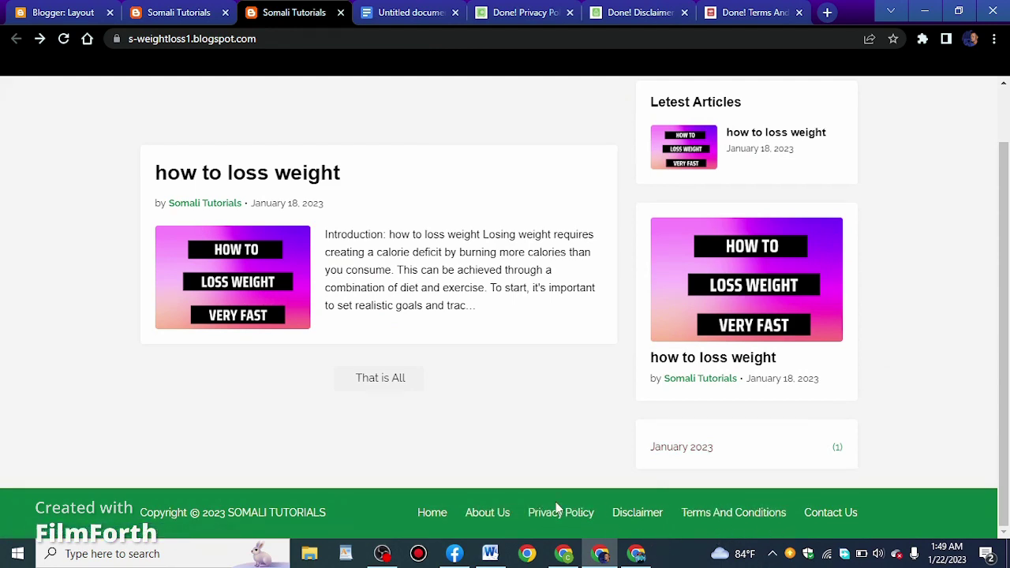
Open the About Us page from the footer and look through it
{"action": "left_click", "coordinate": [493, 517]}
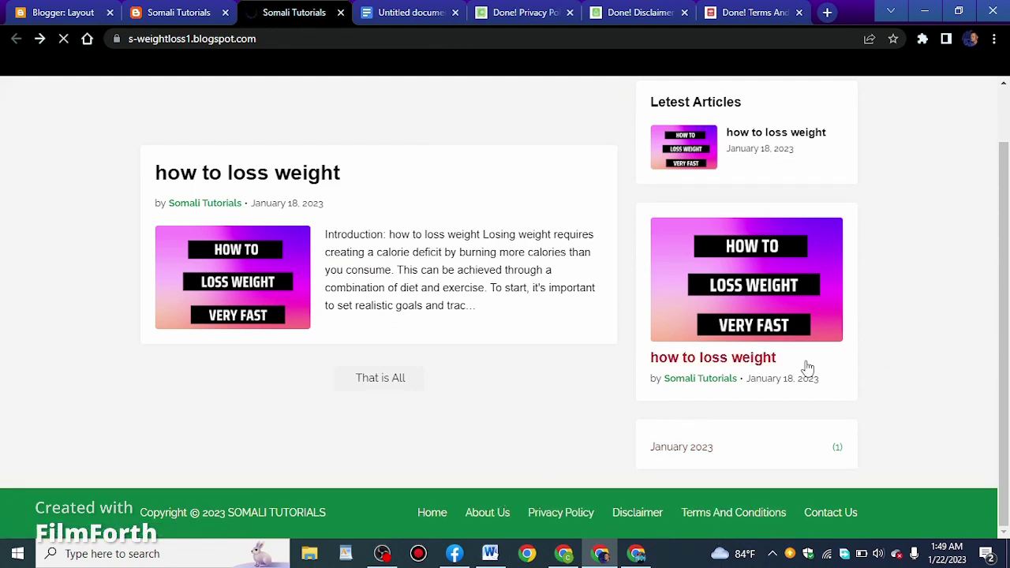
{"action": "scroll", "coordinate": [456, 244], "scroll_direction": "down", "scroll_amount": 2}
{"action": "scroll", "coordinate": [435, 232], "scroll_direction": "up", "scroll_amount": 2}
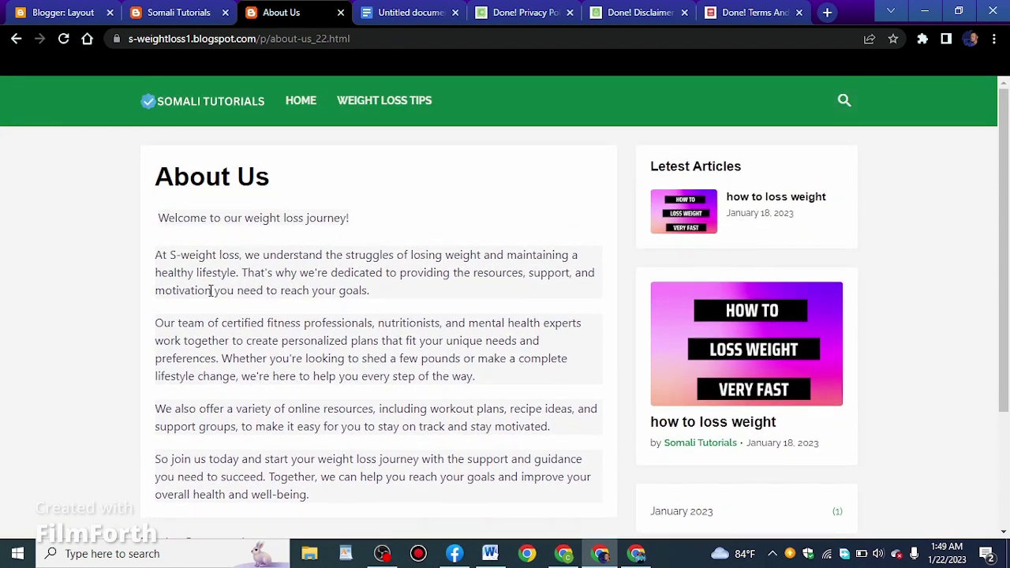
{"action": "scroll", "coordinate": [387, 352], "scroll_direction": "down", "scroll_amount": 2}
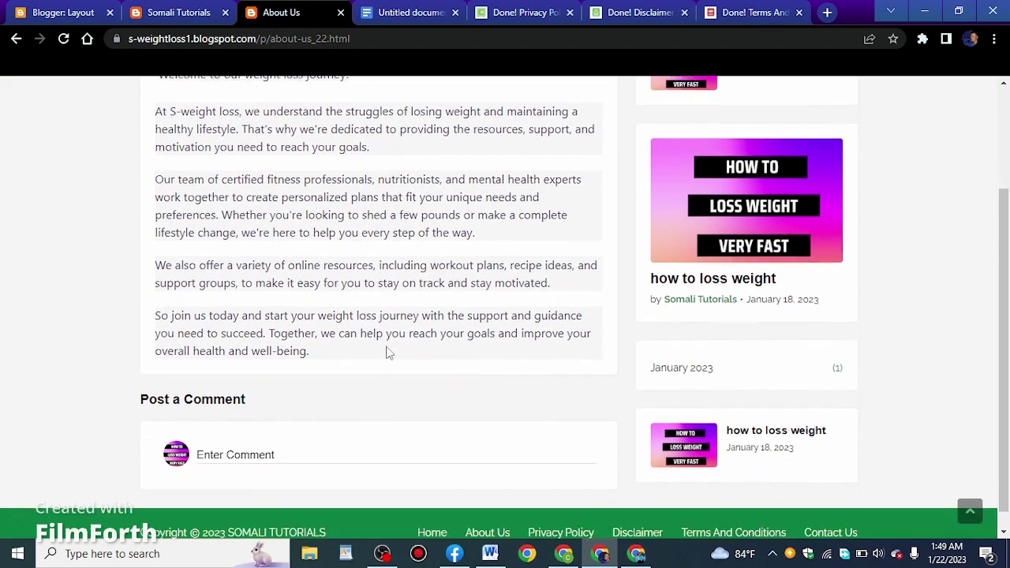
{"action": "scroll", "coordinate": [519, 293], "scroll_direction": "up", "scroll_amount": 2}
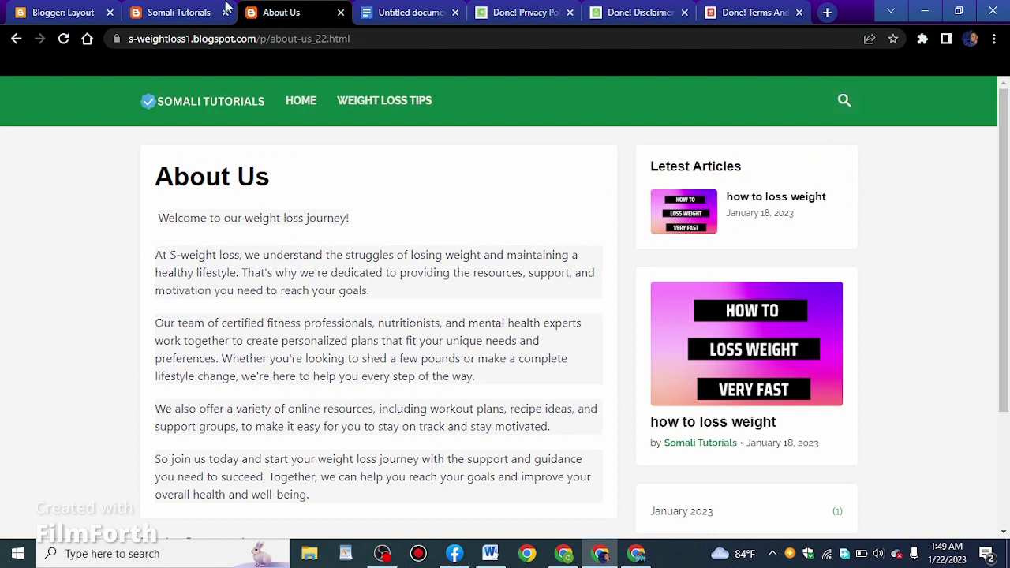